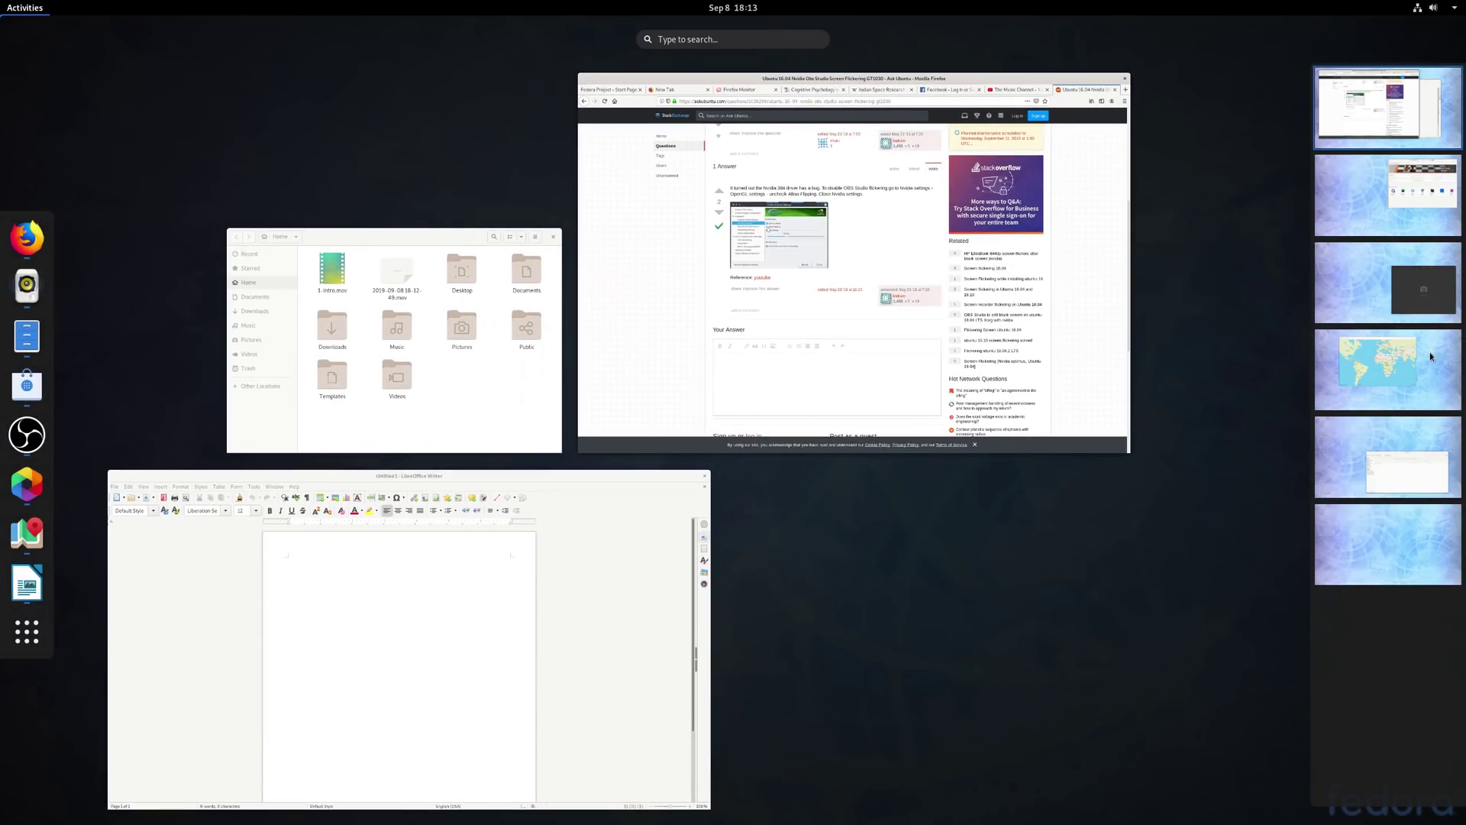
# Move LibreOffice Writer out of the Office app folder.
pyautogui.press('Escape')
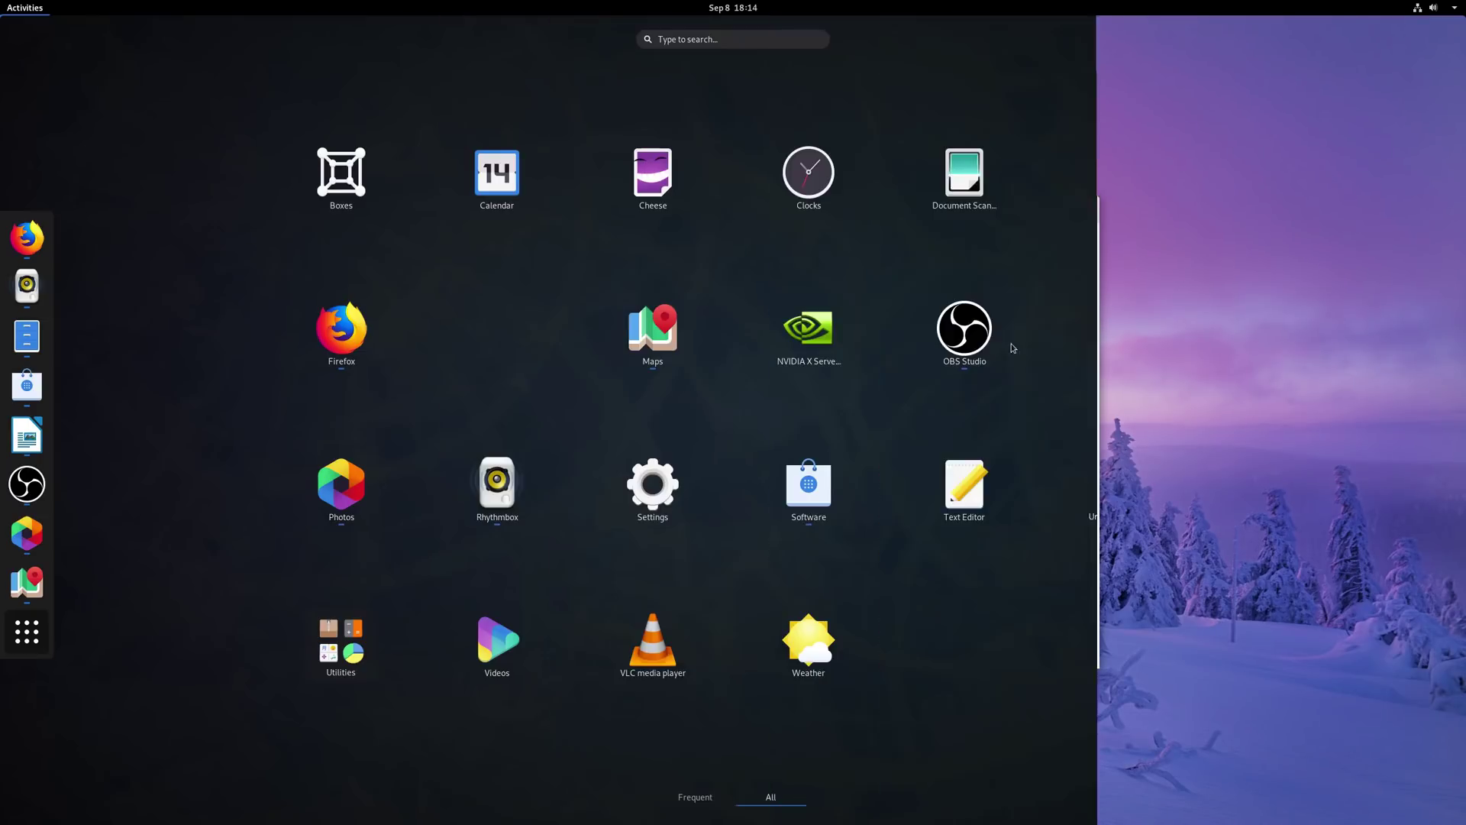
pyautogui.click(1119, 335)
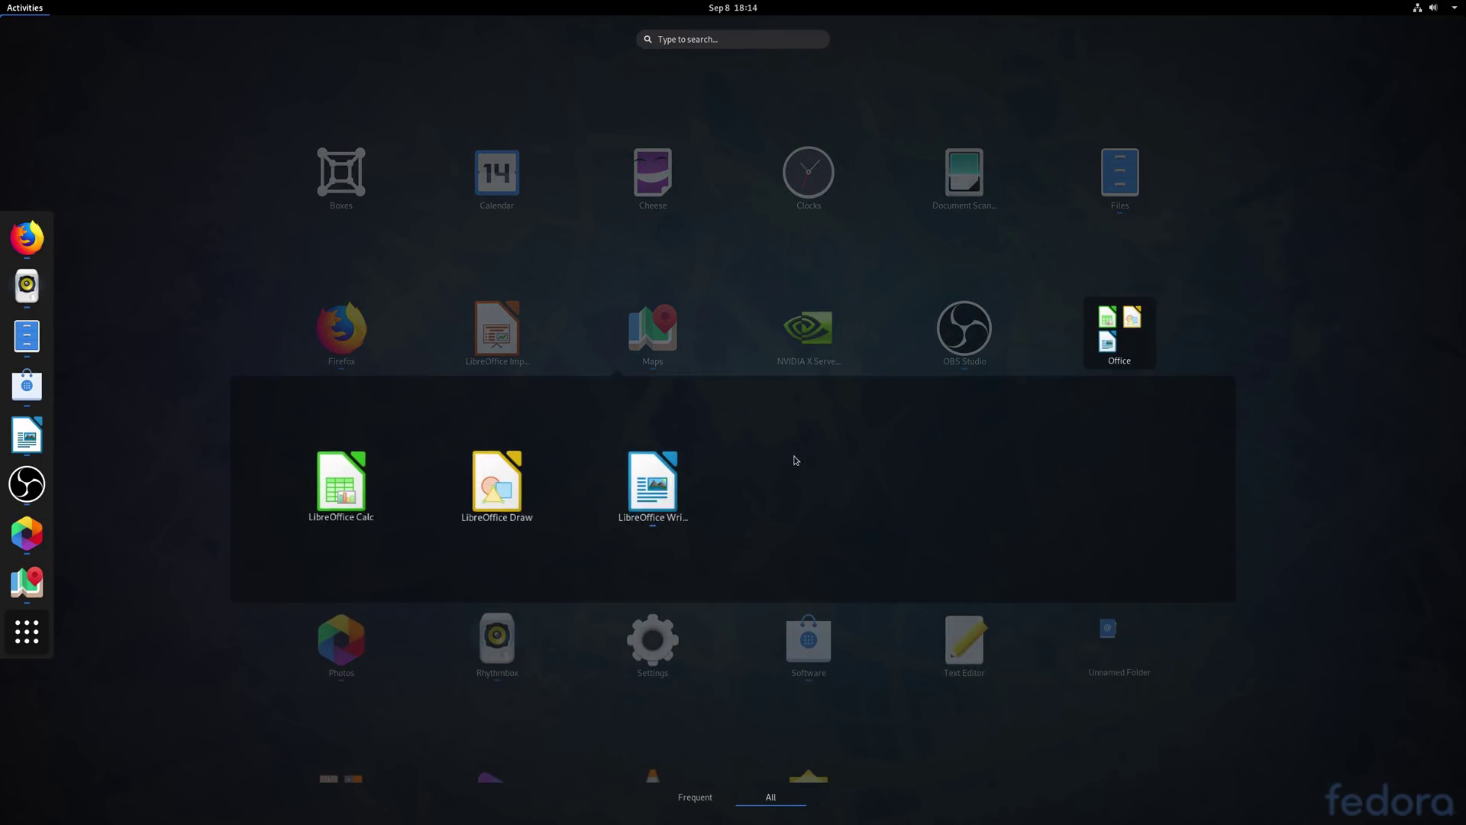
pyautogui.moveTo(653, 481); pyautogui.dragTo(695, 341)
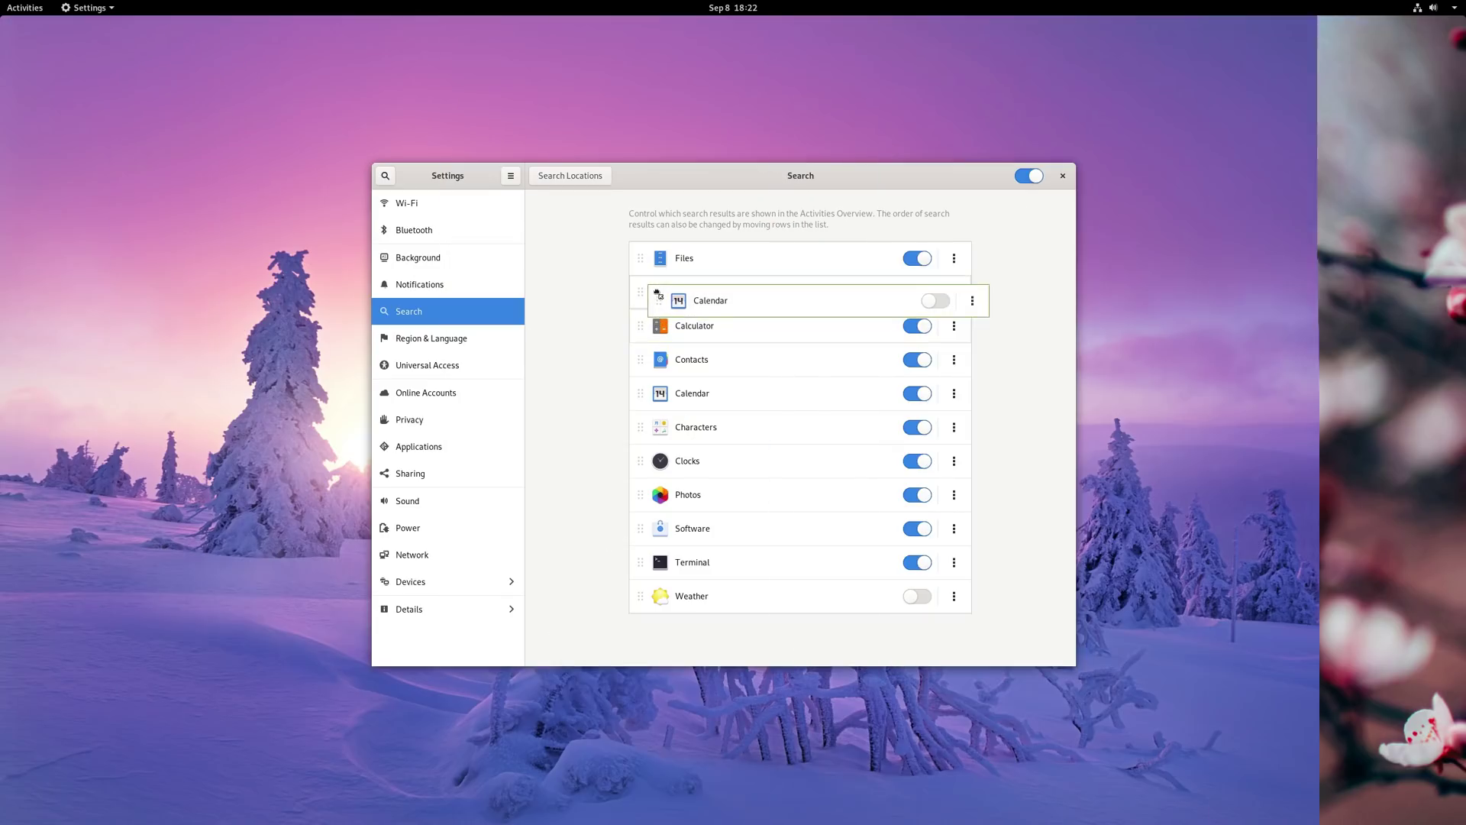
# Reorder search results with Calendar first and Software fourth, then show Night Light settings.
pyautogui.moveTo(658, 288); pyautogui.dragTo(658, 259)
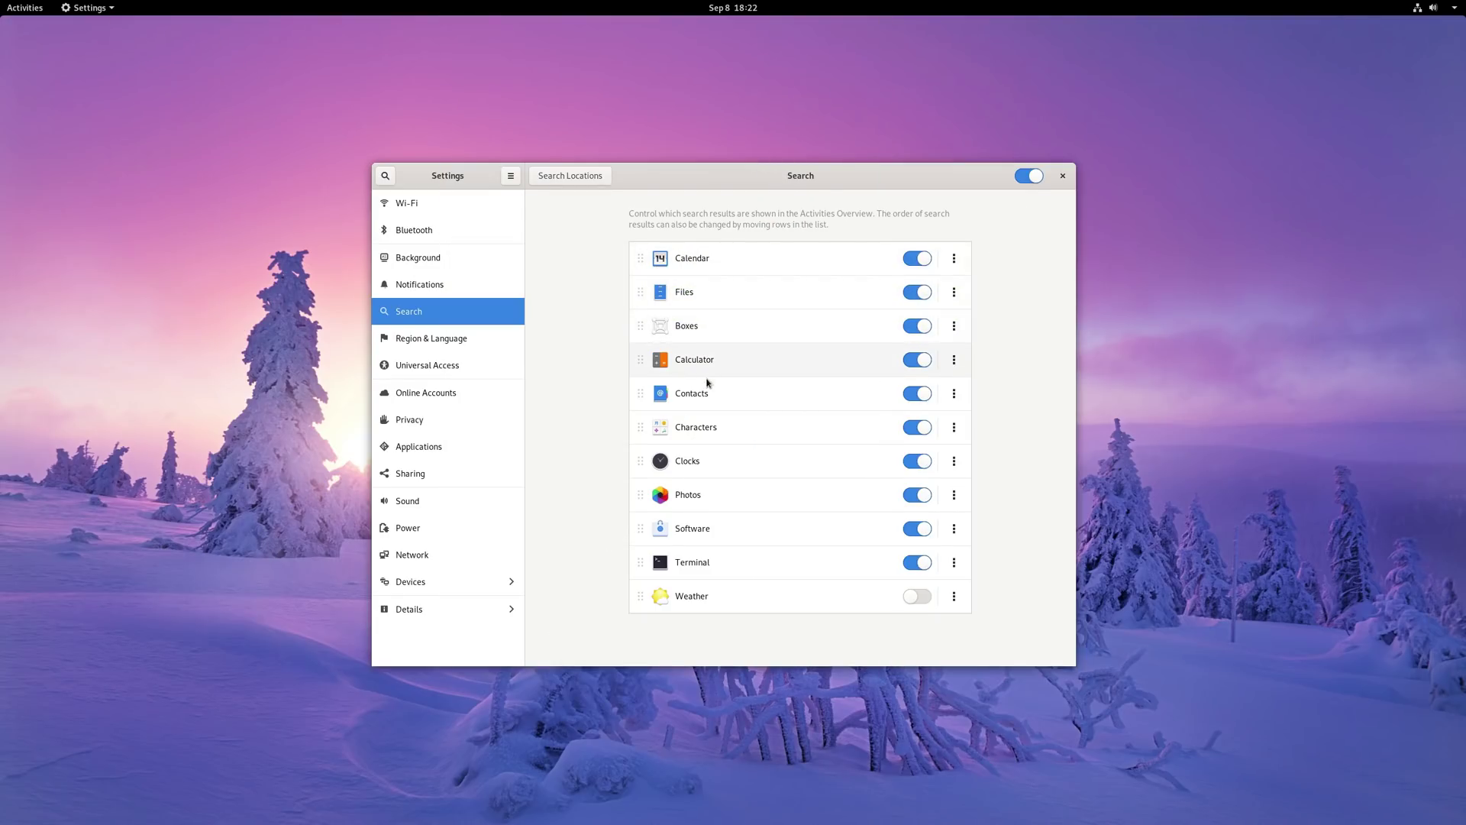
pyautogui.moveTo(652, 526); pyautogui.dragTo(641, 358)
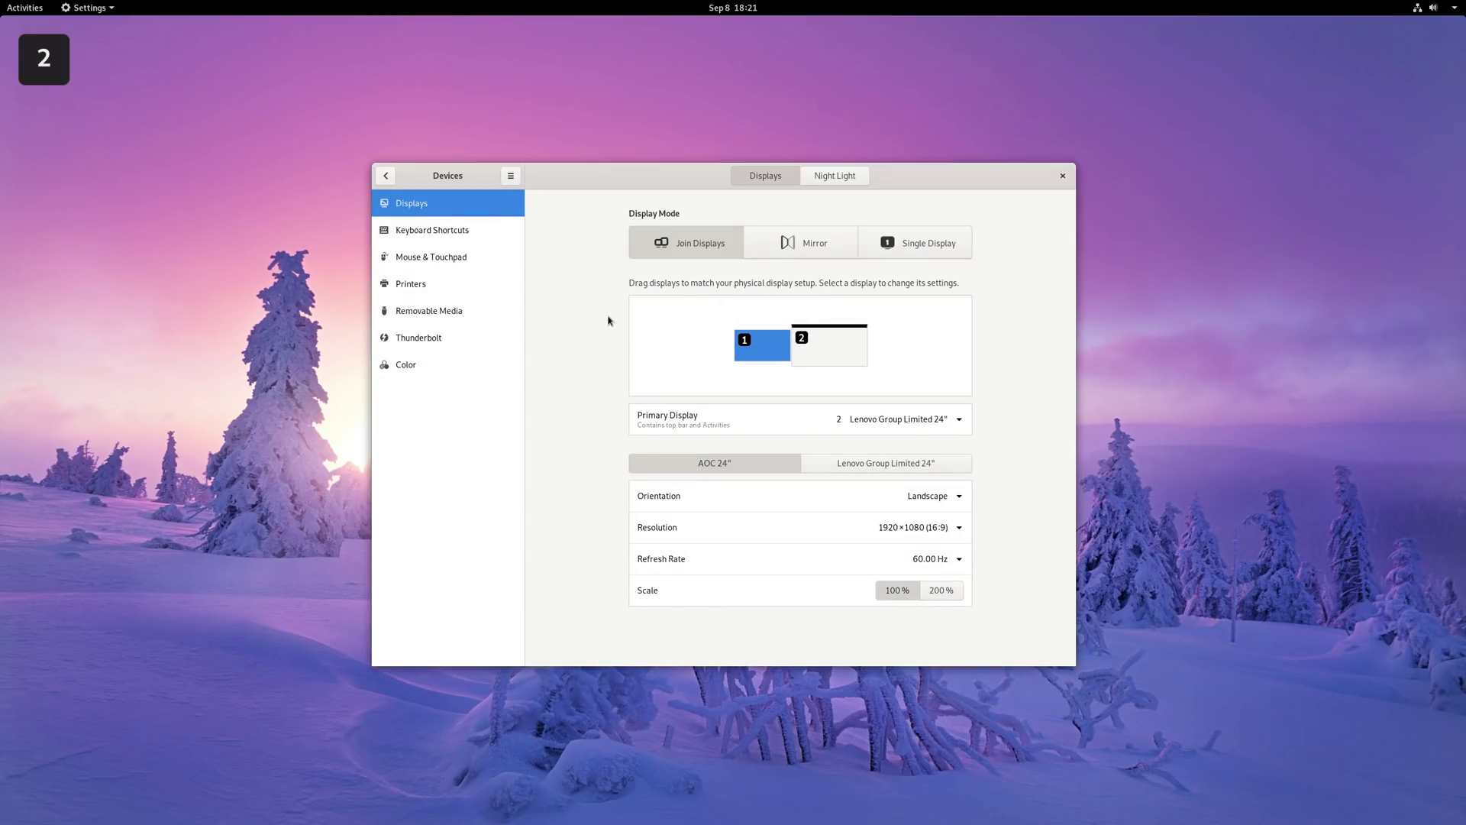
pyautogui.click(827, 177)
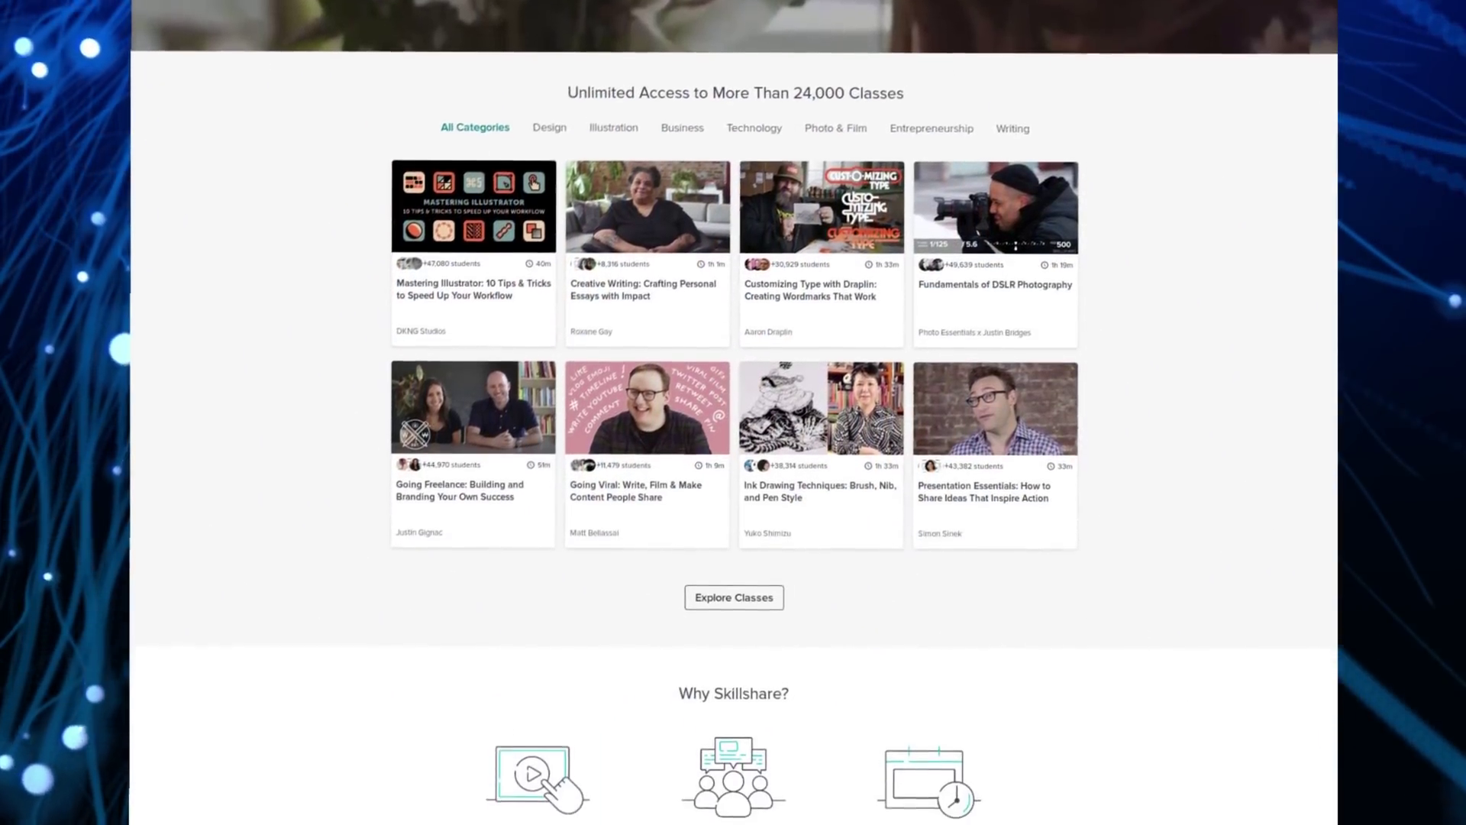
pyautogui.scroll(-5, 733, 412)
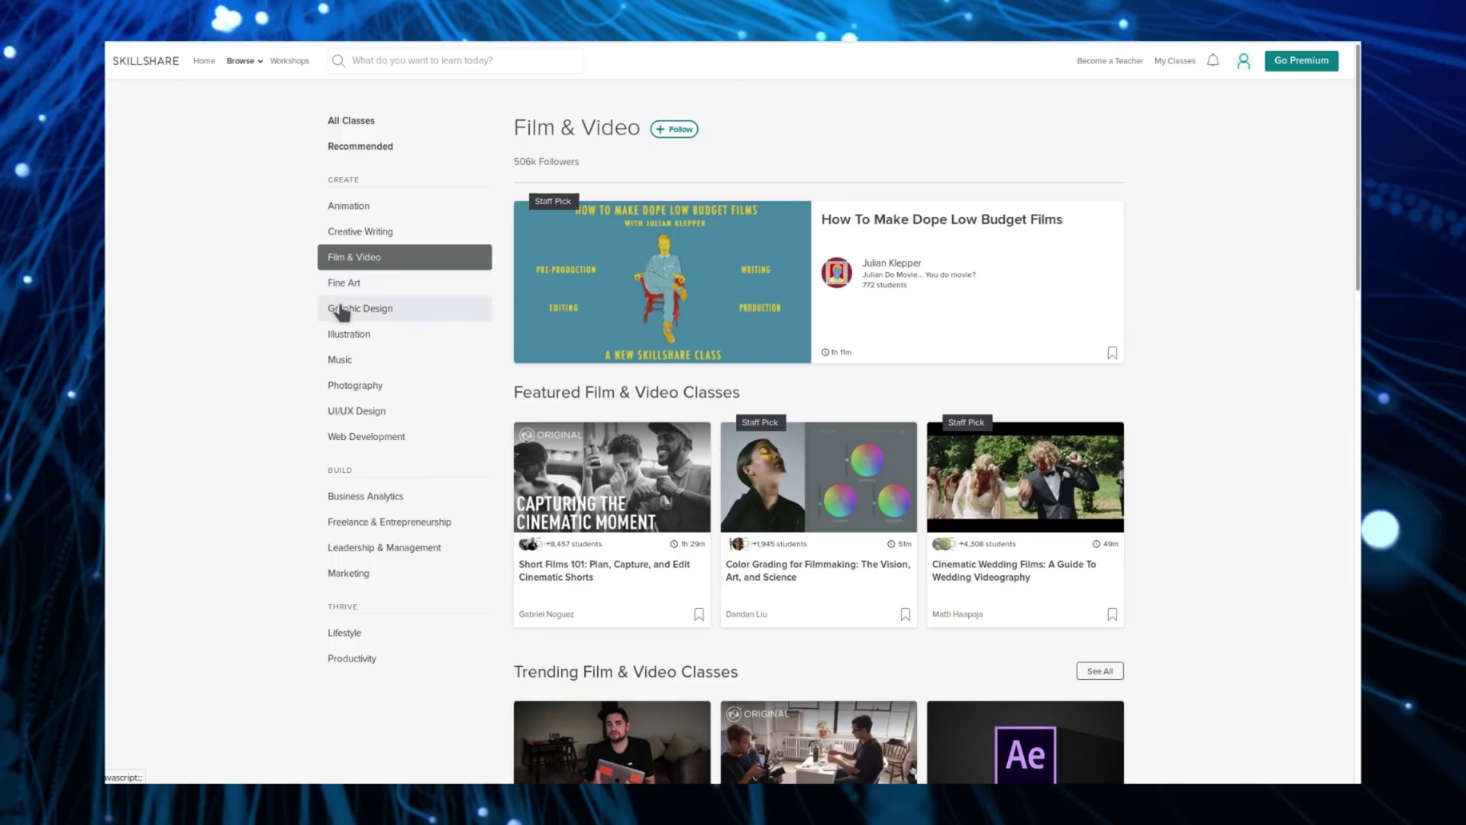
# Scroll the Skillshare catalogue and view the Graphic Design, then Photography, classes.
pyautogui.click(341, 310)
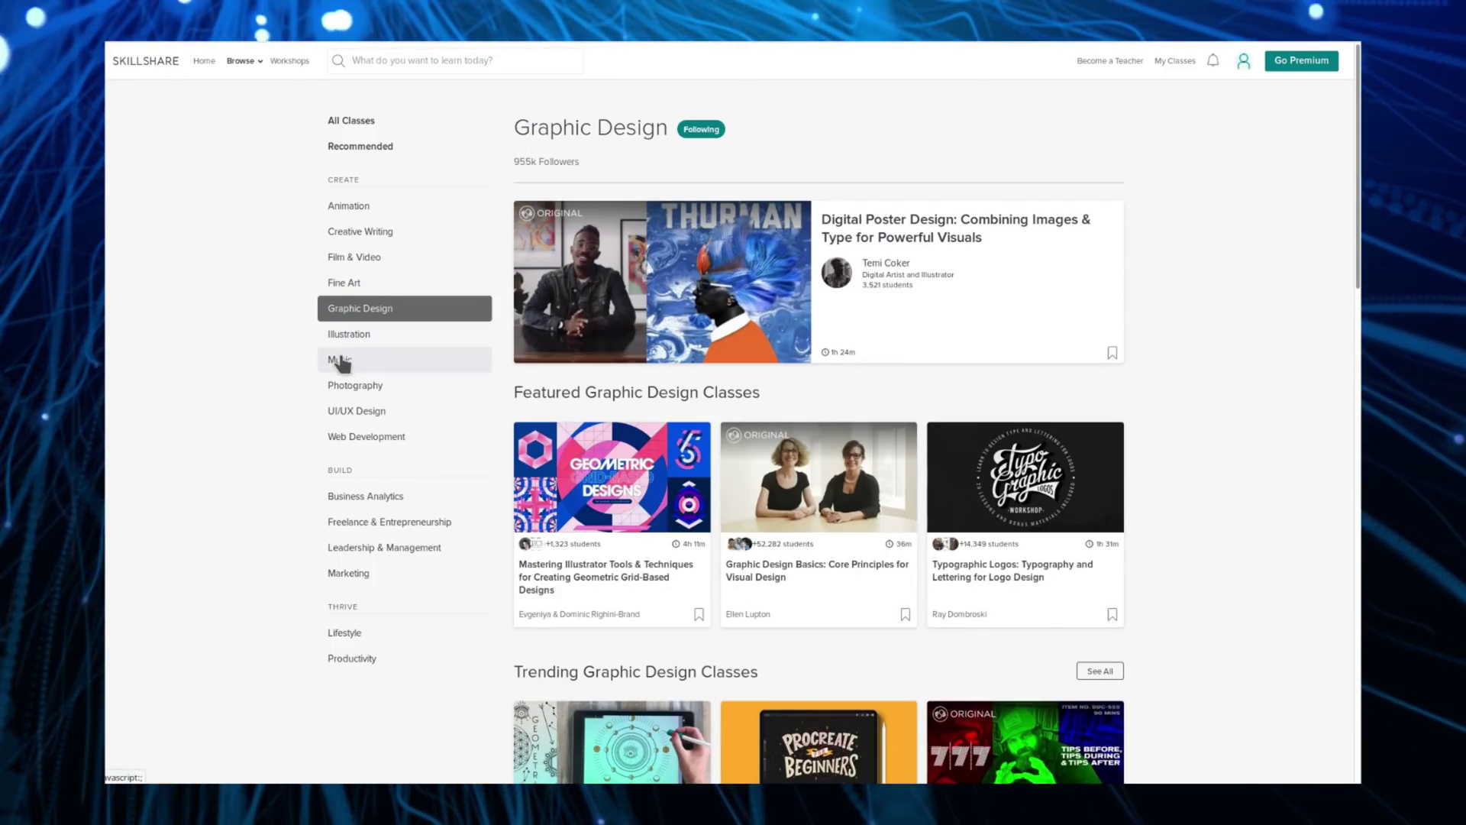
pyautogui.click(345, 386)
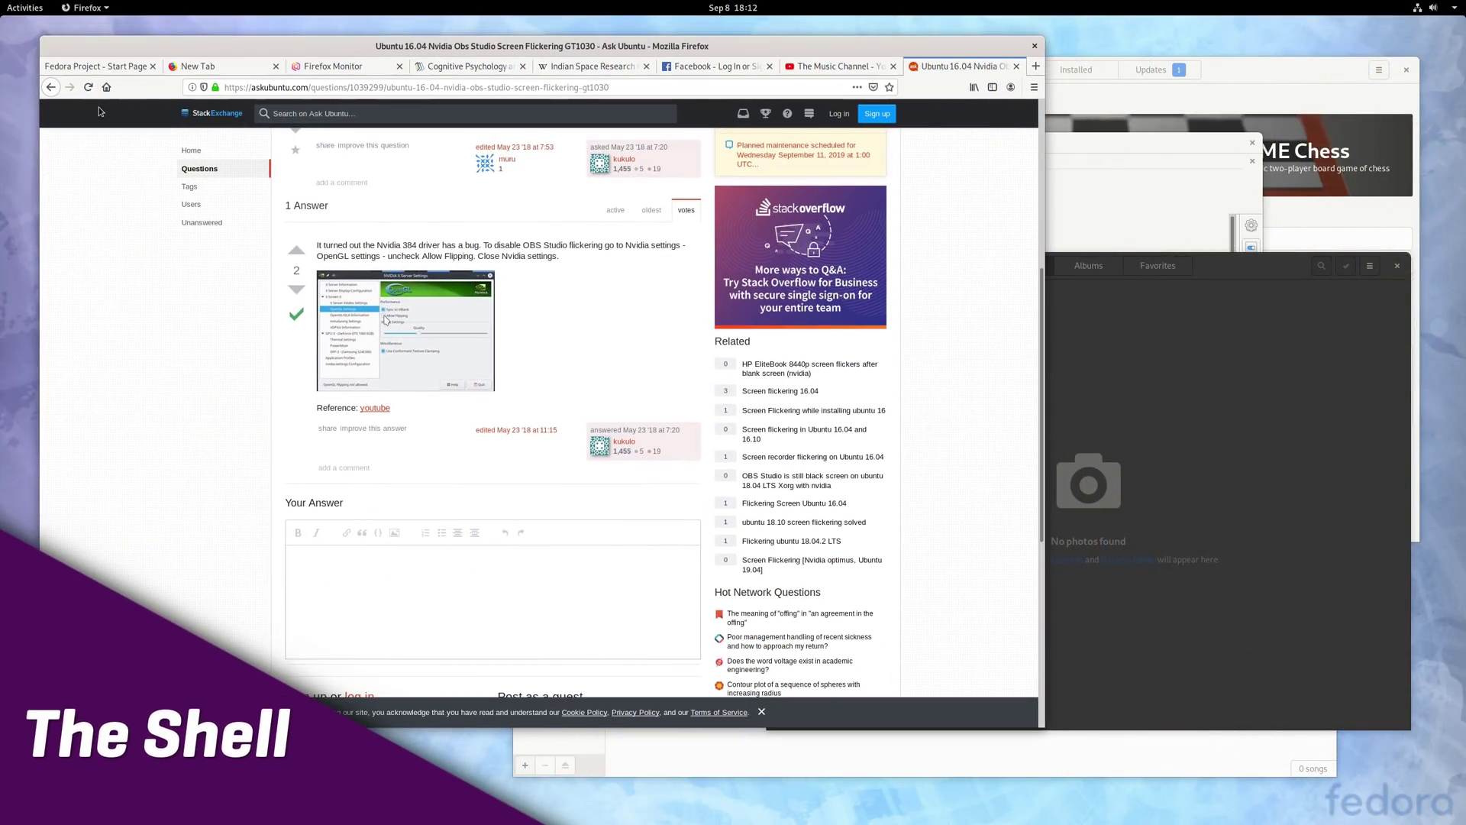
# Move the Software, Photos, Maps and Rhythmbox windows to workspaces two through five.
pyautogui.click(16, 9)
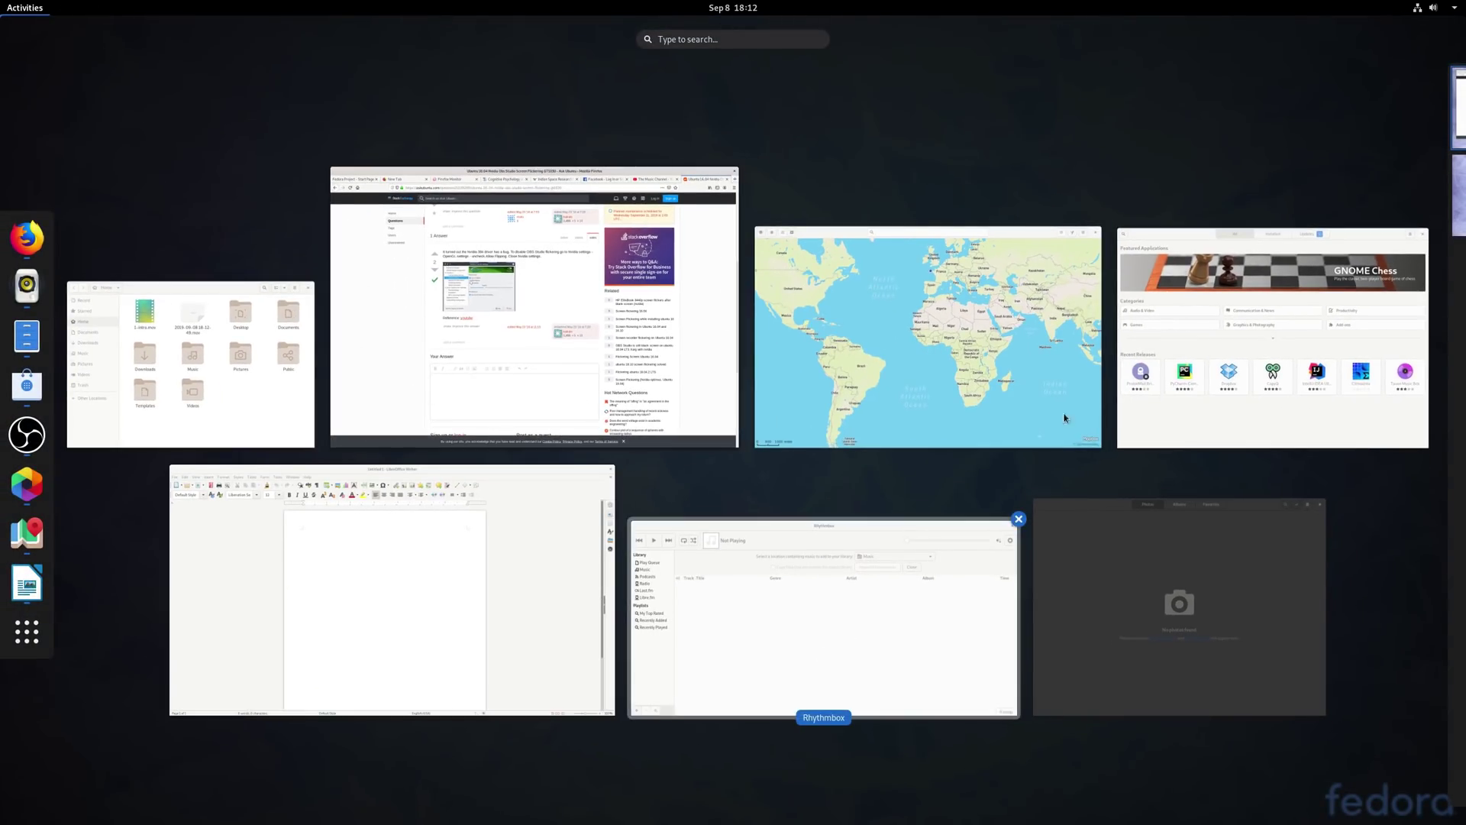
pyautogui.moveTo(1303, 308); pyautogui.dragTo(1382, 191)
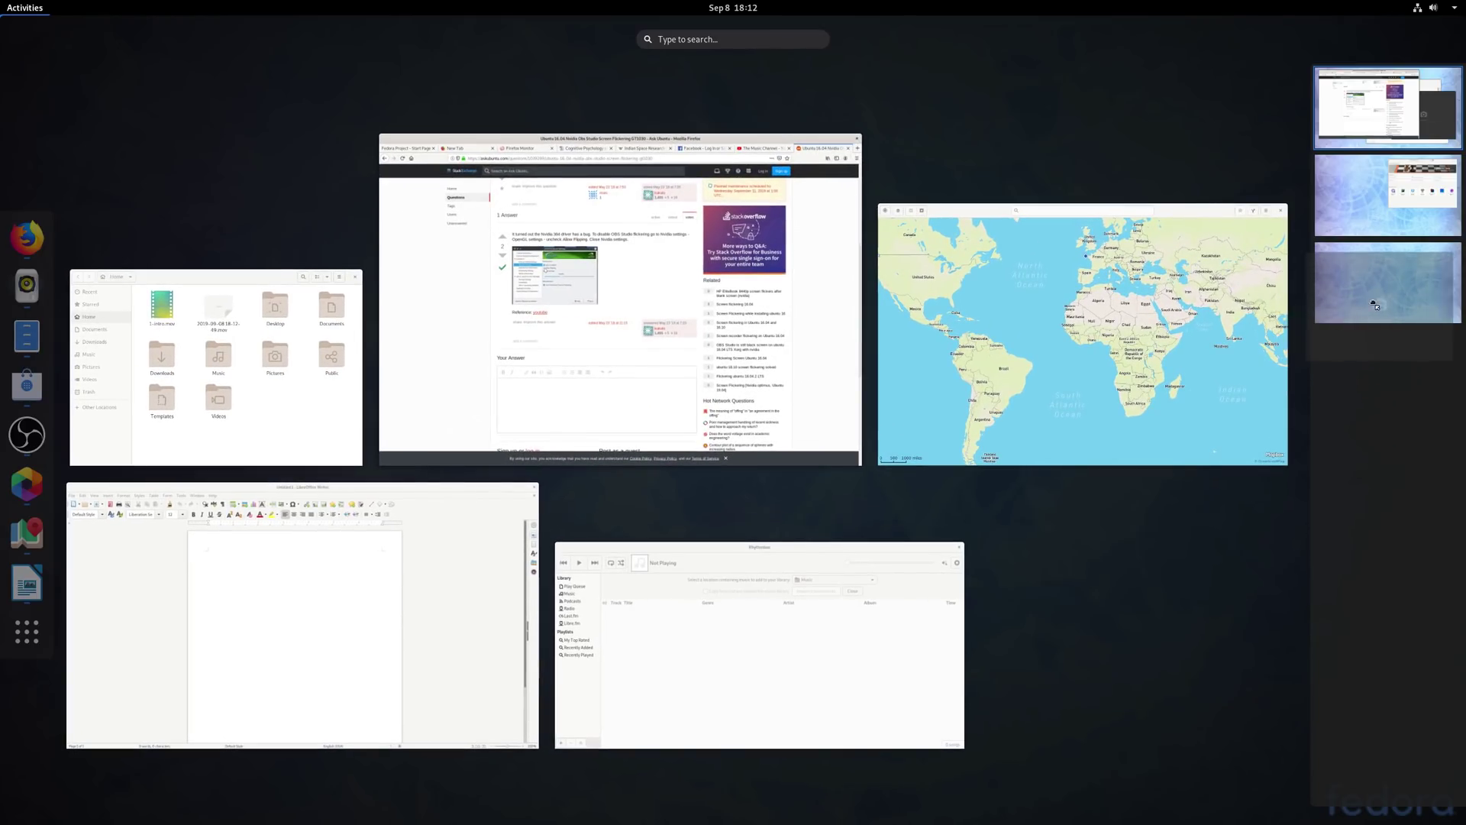
pyautogui.moveTo(1374, 306); pyautogui.dragTo(1376, 307)
pyautogui.moveTo(1083, 333); pyautogui.dragTo(1344, 371)
pyautogui.moveTo(985, 649); pyautogui.dragTo(1416, 450)
# Return to the first workspace, scroll the web page, and cycle through workspaces with Ctrl+Alt+Up/Down.
pyautogui.click(1375, 107)
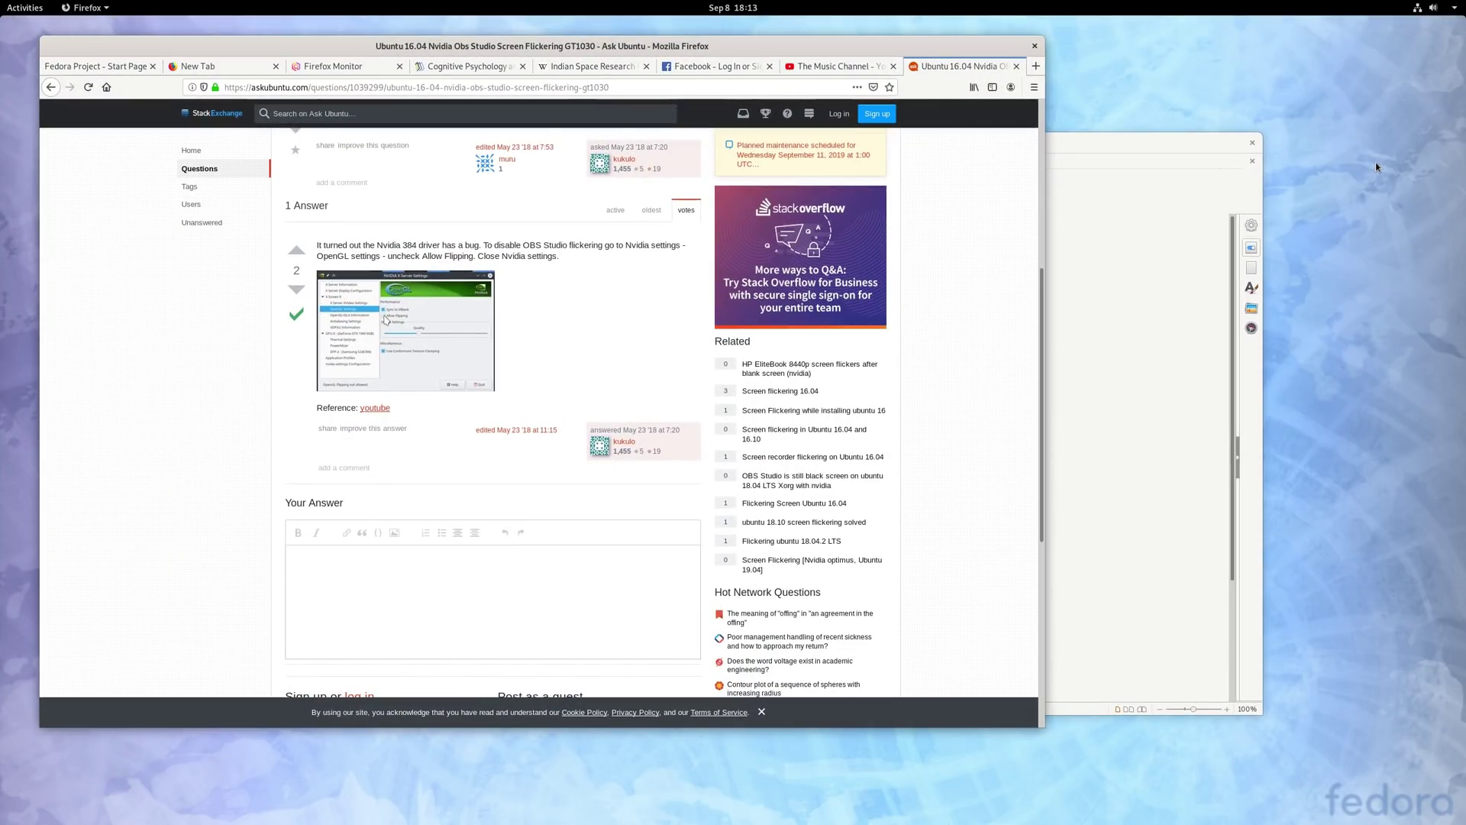
pyautogui.press('pagedown')
pyautogui.press('Up')
pyautogui.press('Up')
pyautogui.press('Up')
pyautogui.press('Up')
pyautogui.press('Up')
pyautogui.press('Up')
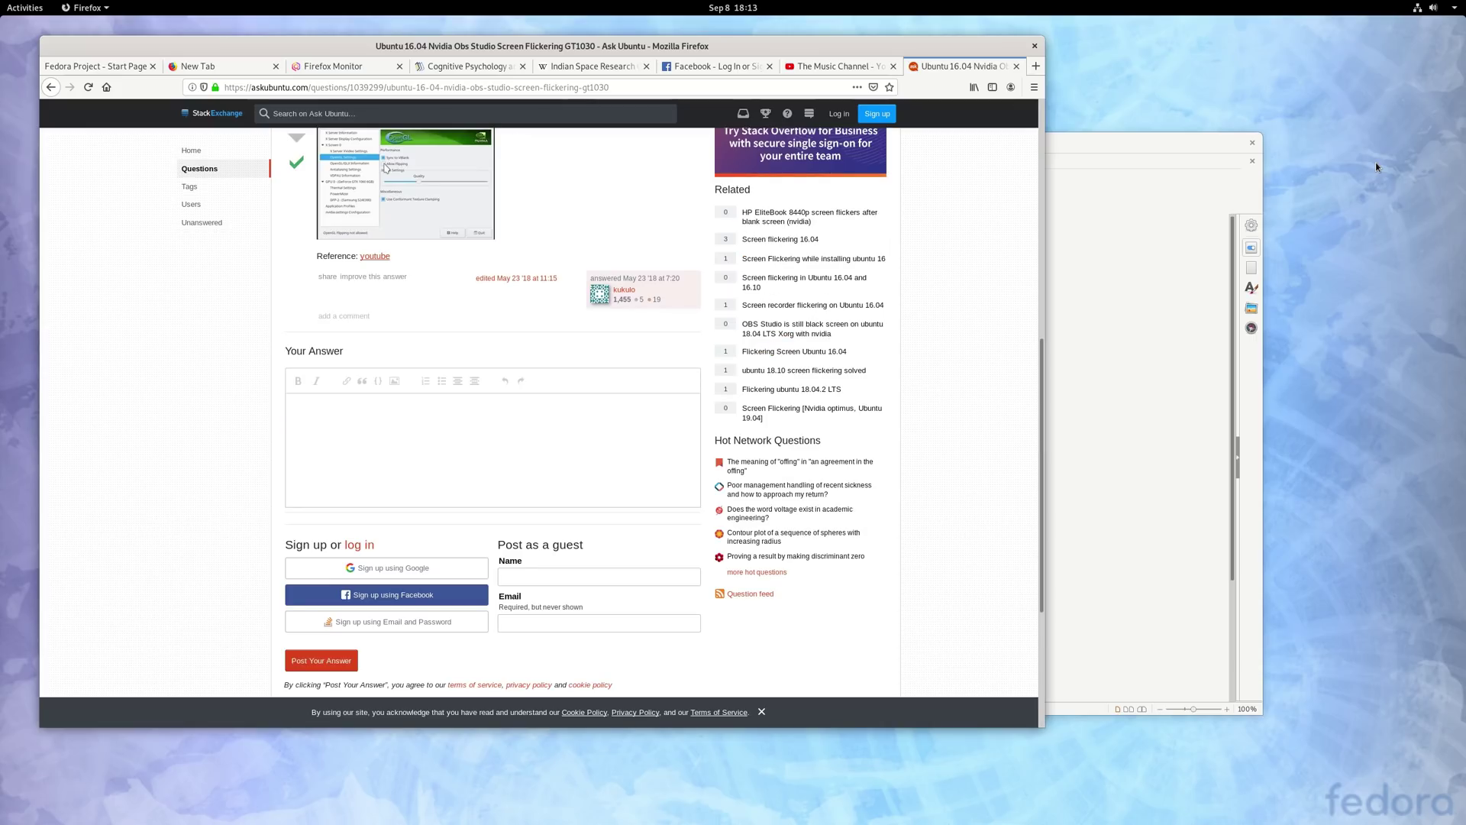
pyautogui.hotkey('ctrl', 'alt', 'Down')
pyautogui.hotkey('ctrl', 'alt', 'Down')
pyautogui.hotkey('ctrl', 'alt', 'Down')
pyautogui.hotkey('ctrl', 'alt', 'Down')
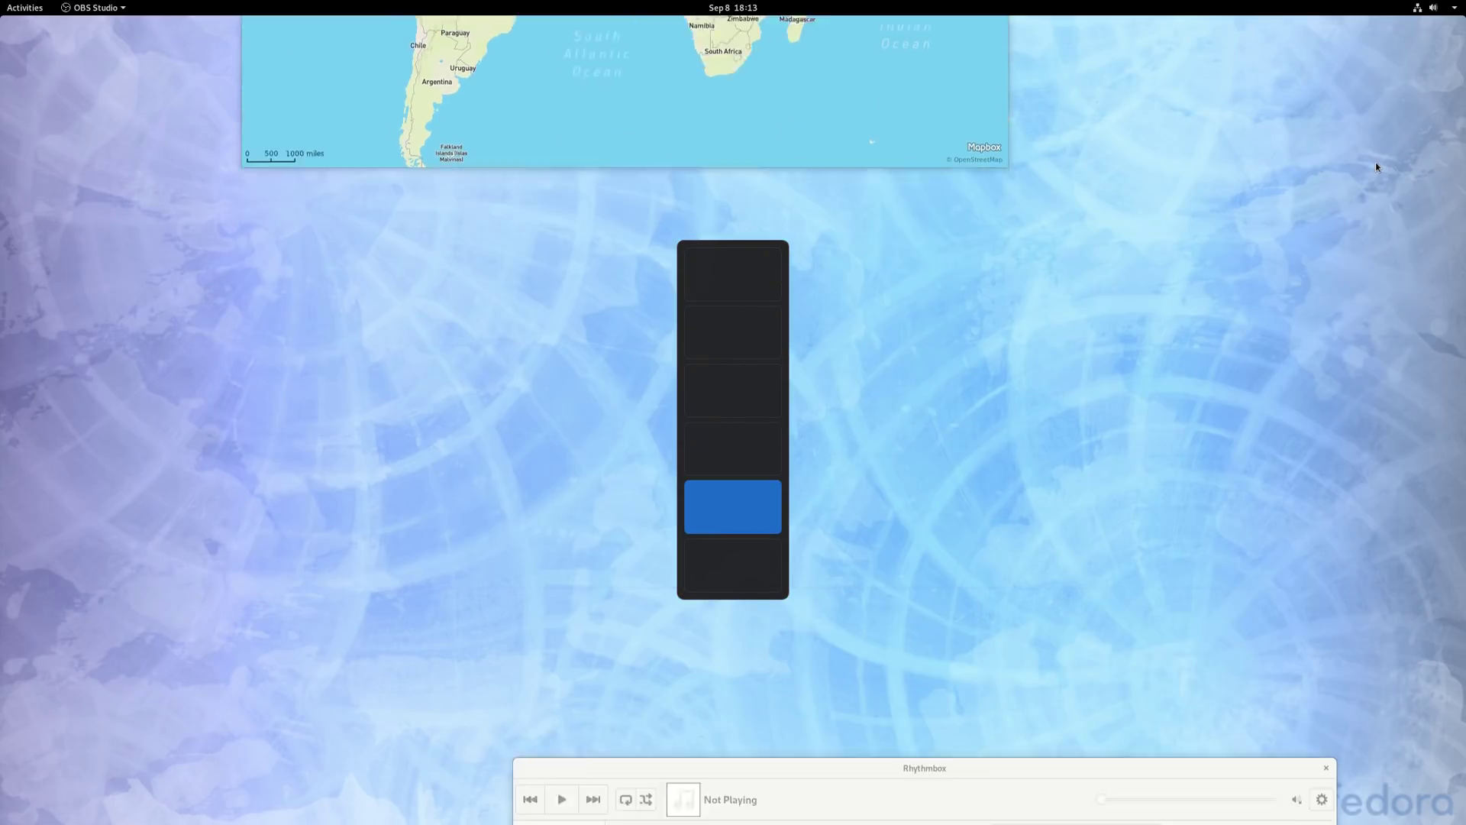
pyautogui.hotkey('ctrl', 'alt', 'Up')
pyautogui.hotkey('ctrl', 'alt', 'Up')
pyautogui.hotkey('ctrl', 'alt', 'Up')
pyautogui.hotkey('ctrl', 'alt', 'Up')
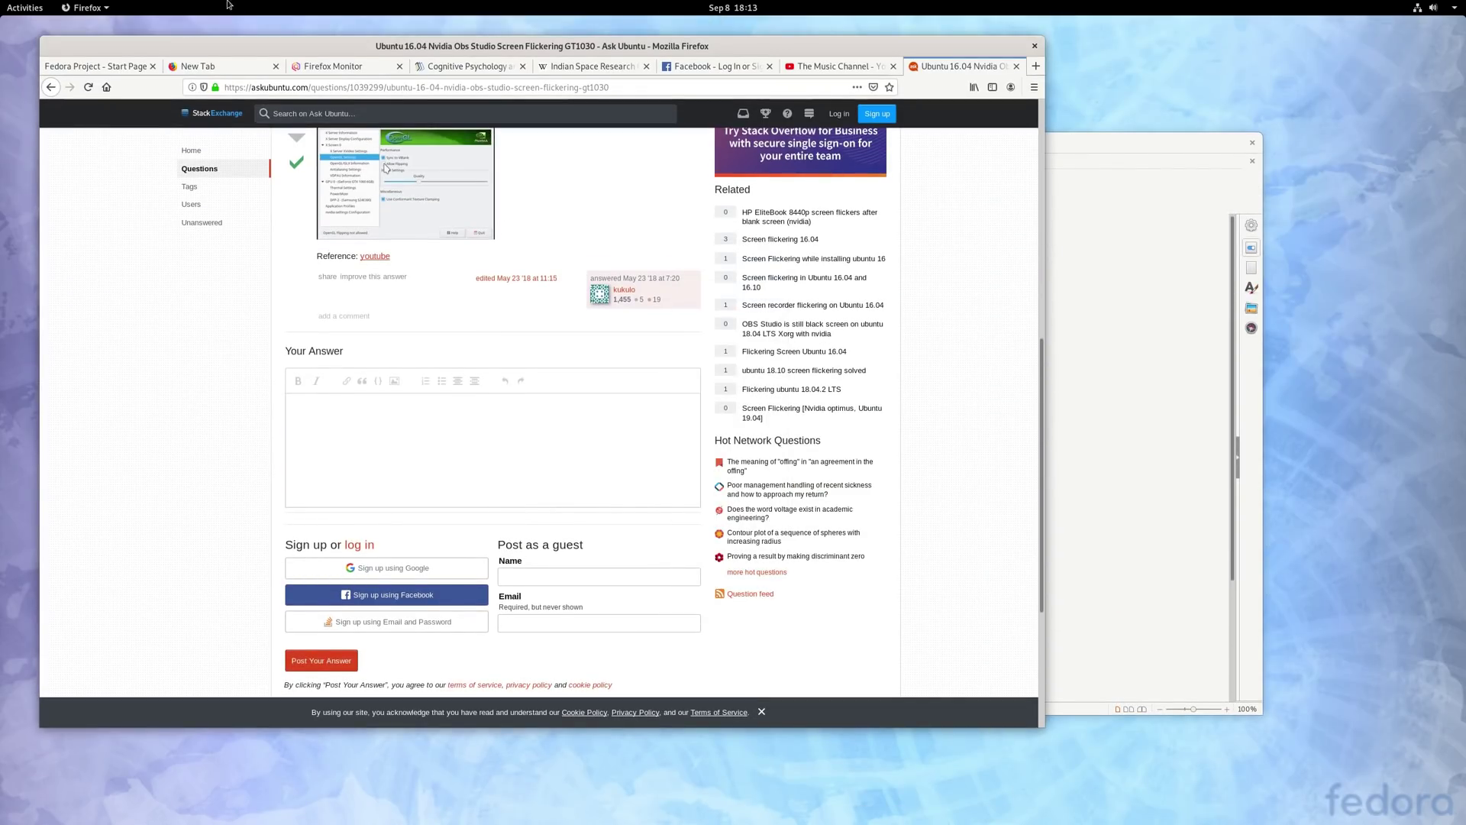
pyautogui.press('super')
# Show and hide the full application grid a few times.
pyautogui.click(27, 631)
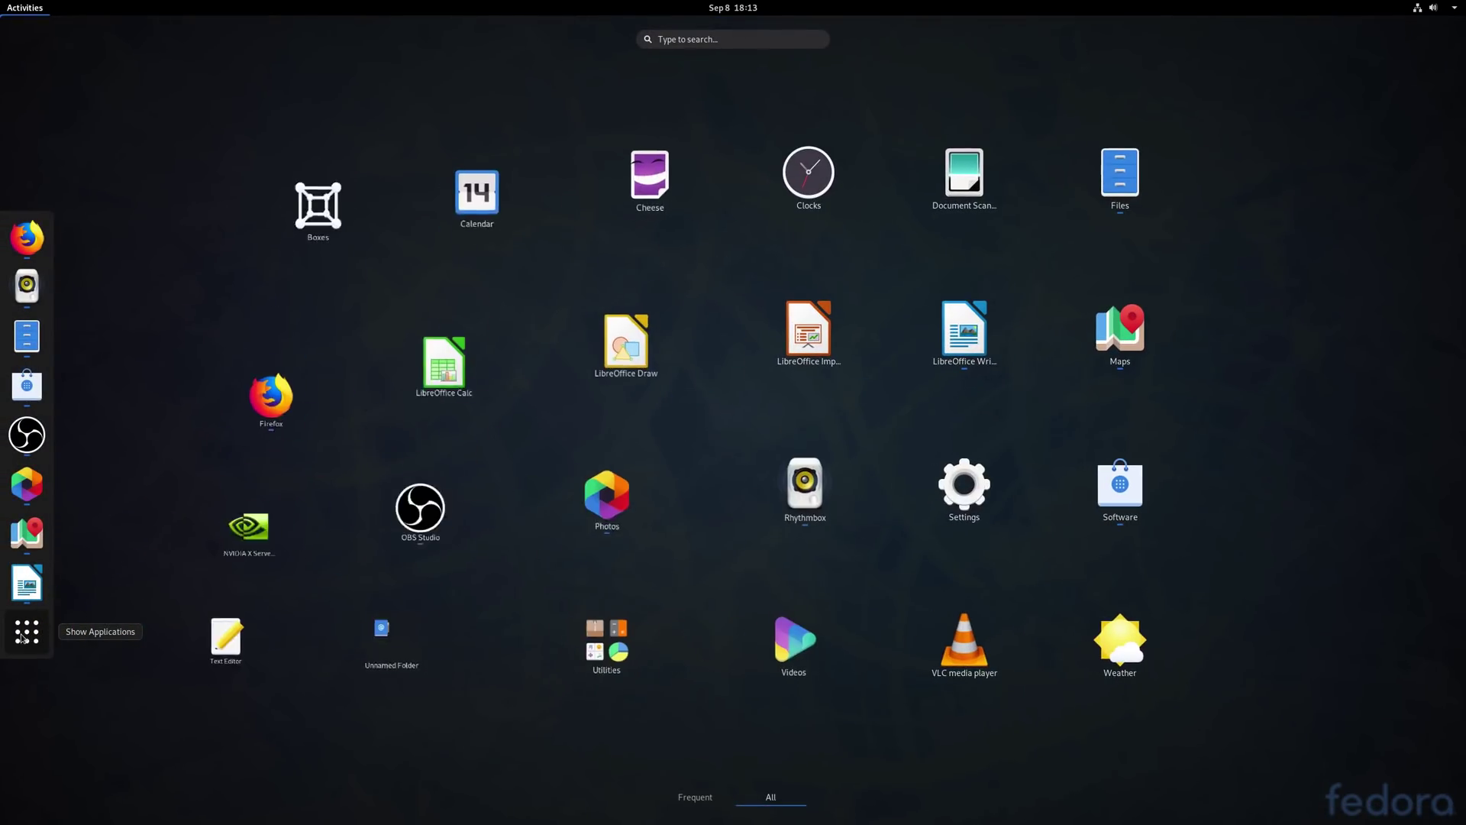
pyautogui.click(24, 634)
pyautogui.click(25, 635)
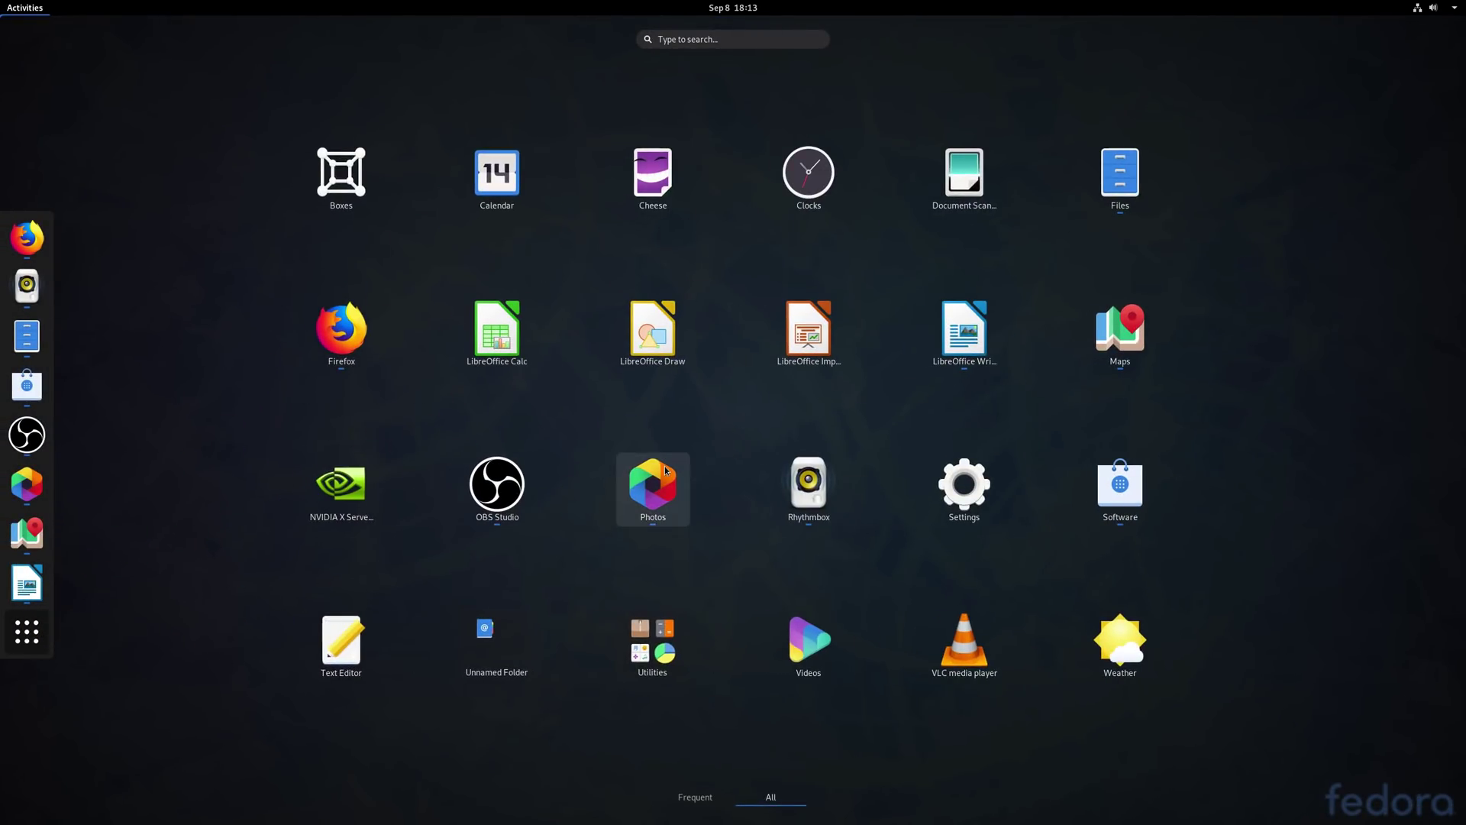
# Bring LibreOffice Writer, then Files, to the front from the overview.
pyautogui.moveTo(3, 6)
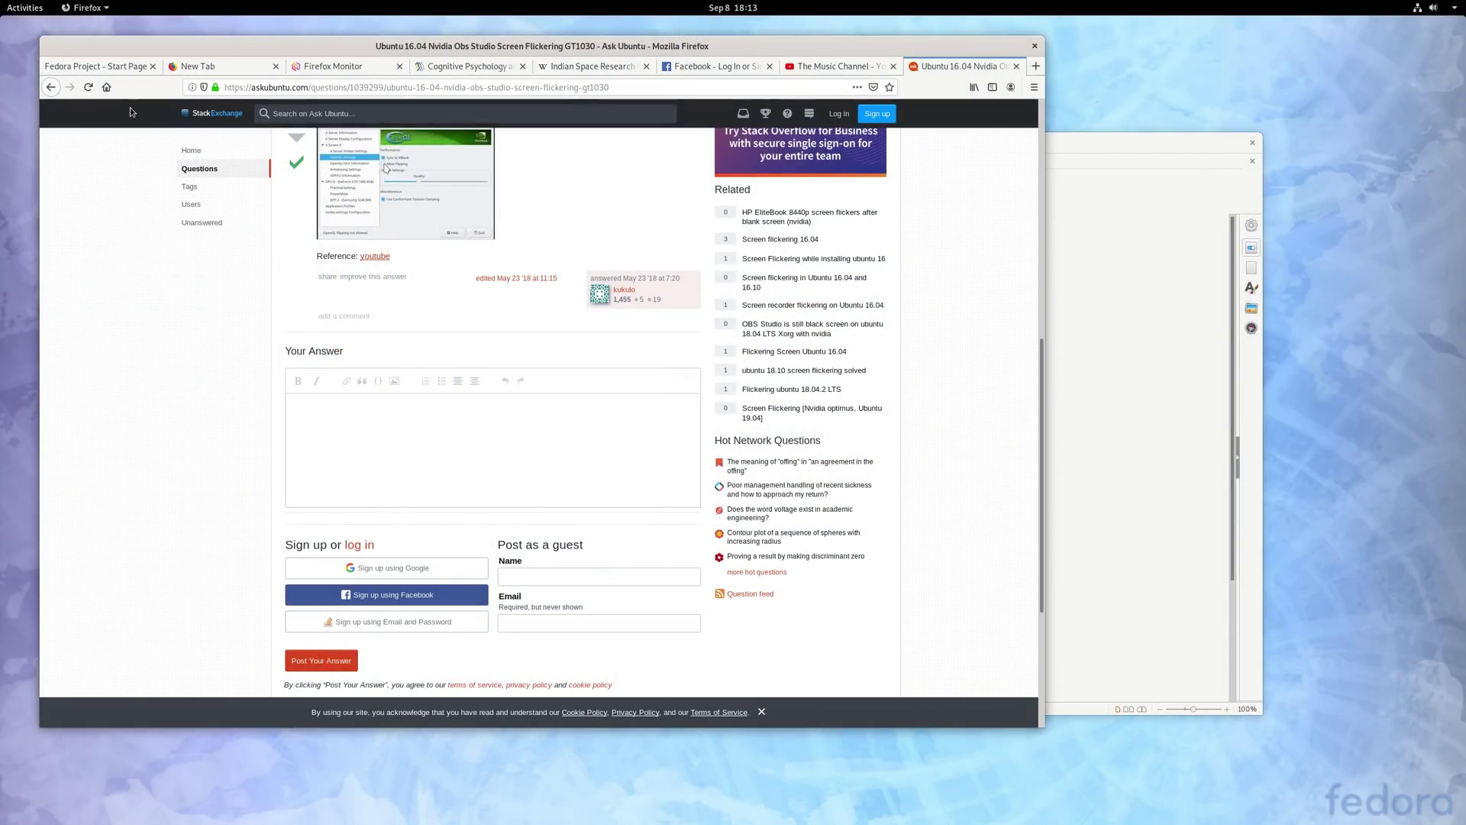
pyautogui.press('super')
pyautogui.click(779, 576)
pyautogui.press('super')
pyautogui.click(482, 308)
# Group LibreOffice Calc, Draw and Impress into the Office folder in the application grid.
pyautogui.press('super')
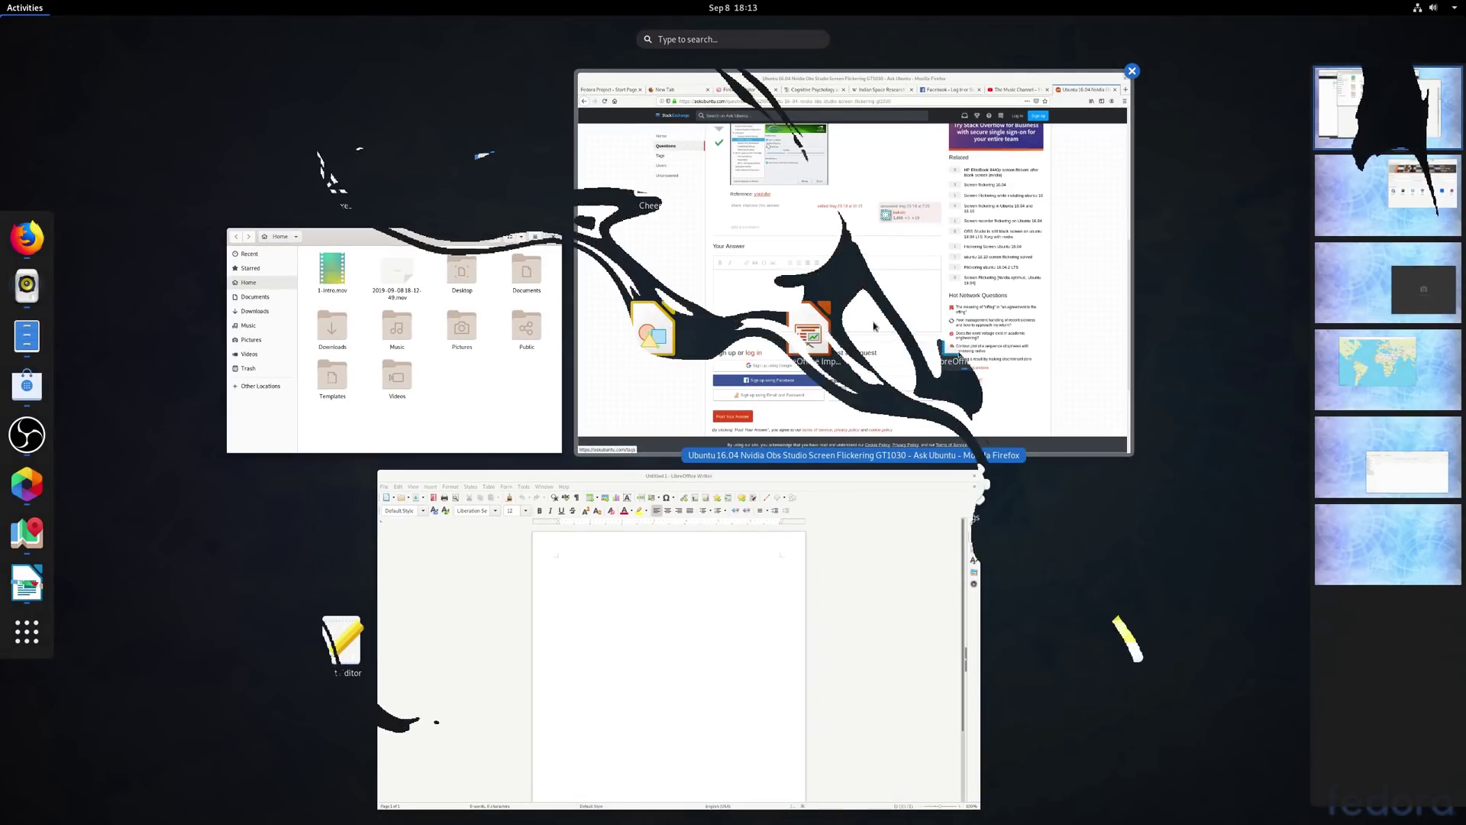
pyautogui.press('super+a')
pyautogui.moveTo(496, 330); pyautogui.dragTo(656, 338)
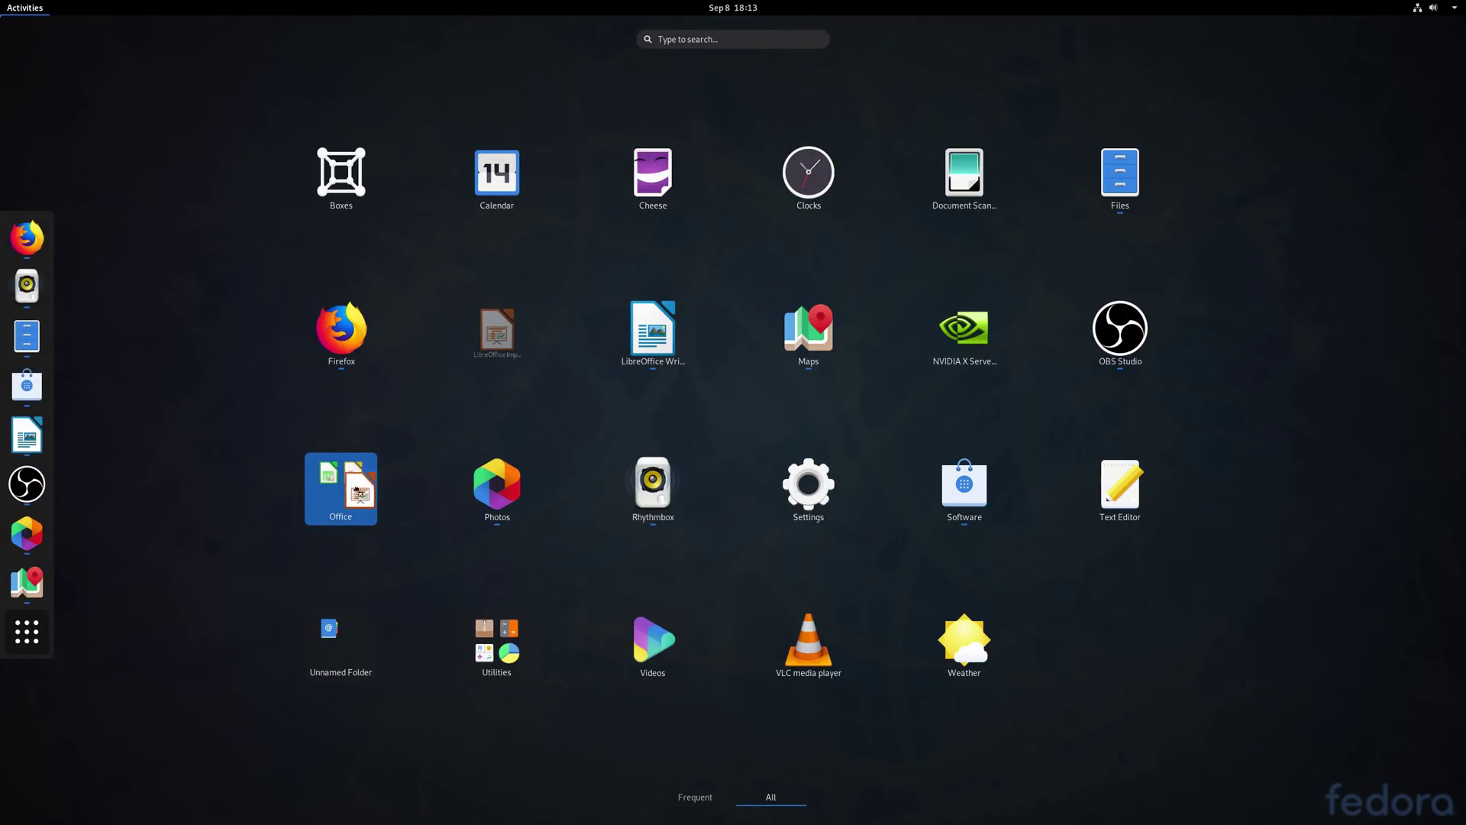
pyautogui.moveTo(340, 497); pyautogui.dragTo(336, 501)
pyautogui.click(1123, 336)
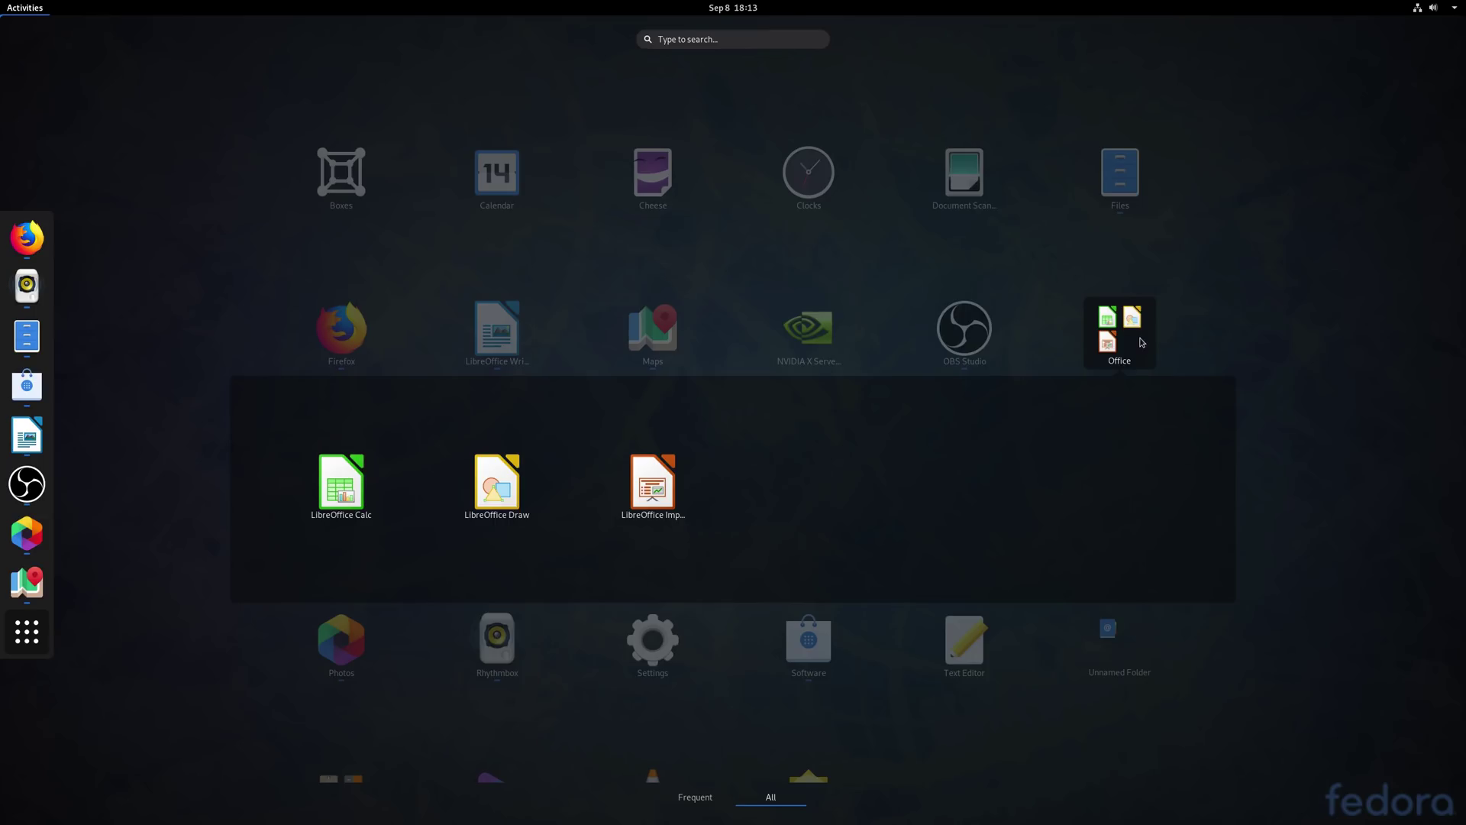
pyautogui.click(1143, 340)
# Add Writer to the Office folder, then drag Impress, Writer and Draw back out.
pyautogui.moveTo(496, 328)
pyautogui.mouseDown()
pyautogui.moveTo(877, 376)
pyautogui.moveTo(1128, 344)
pyautogui.mouseUp()
pyautogui.click(964, 332)
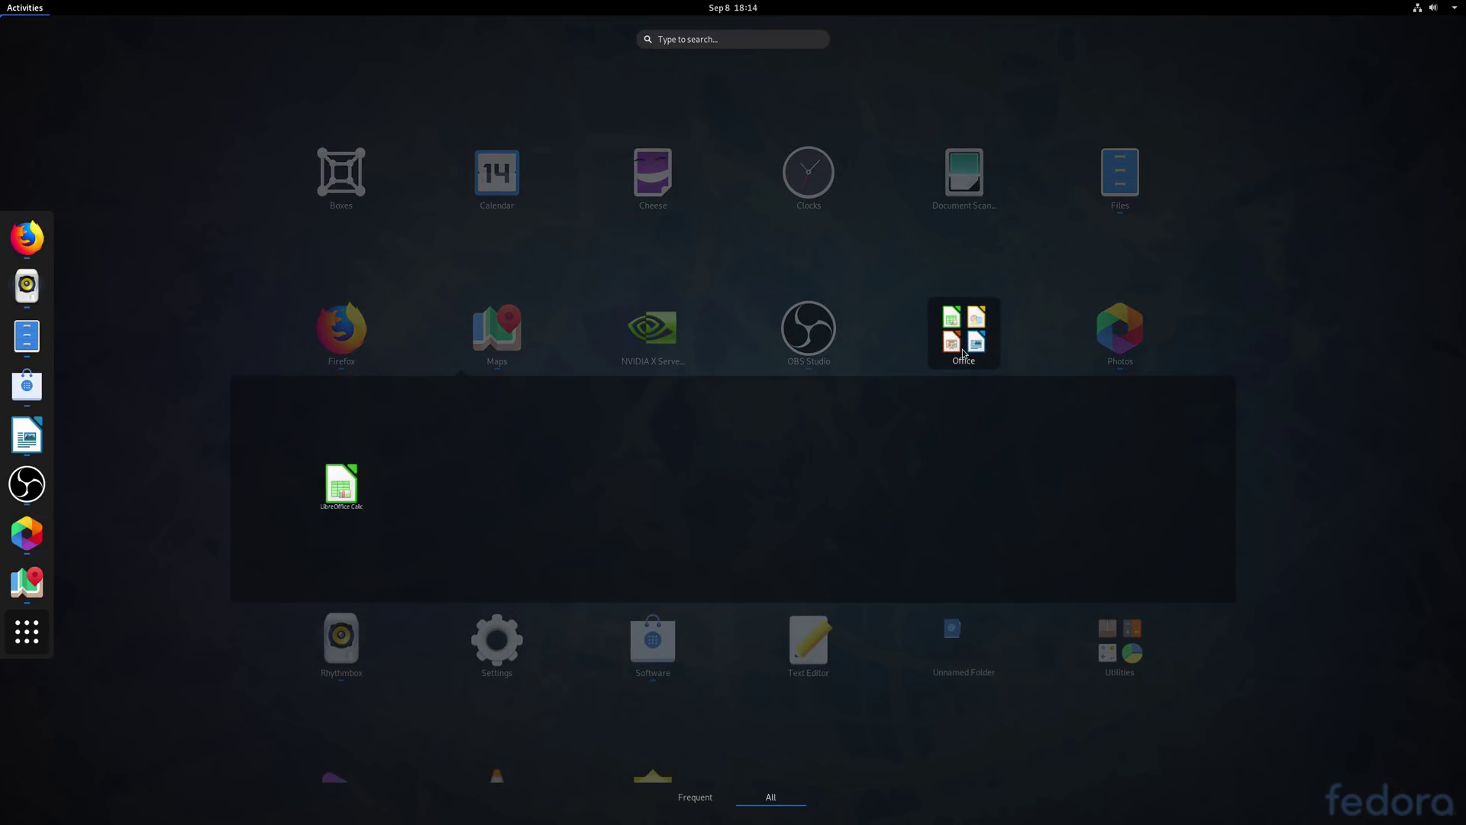
pyautogui.moveTo(652, 489); pyautogui.dragTo(1082, 358)
pyautogui.click(1083, 358)
pyautogui.moveTo(653, 489)
pyautogui.mouseDown()
pyautogui.moveTo(583, 340)
pyautogui.moveTo(1130, 353)
pyautogui.moveTo(709, 340)
pyautogui.mouseUp()
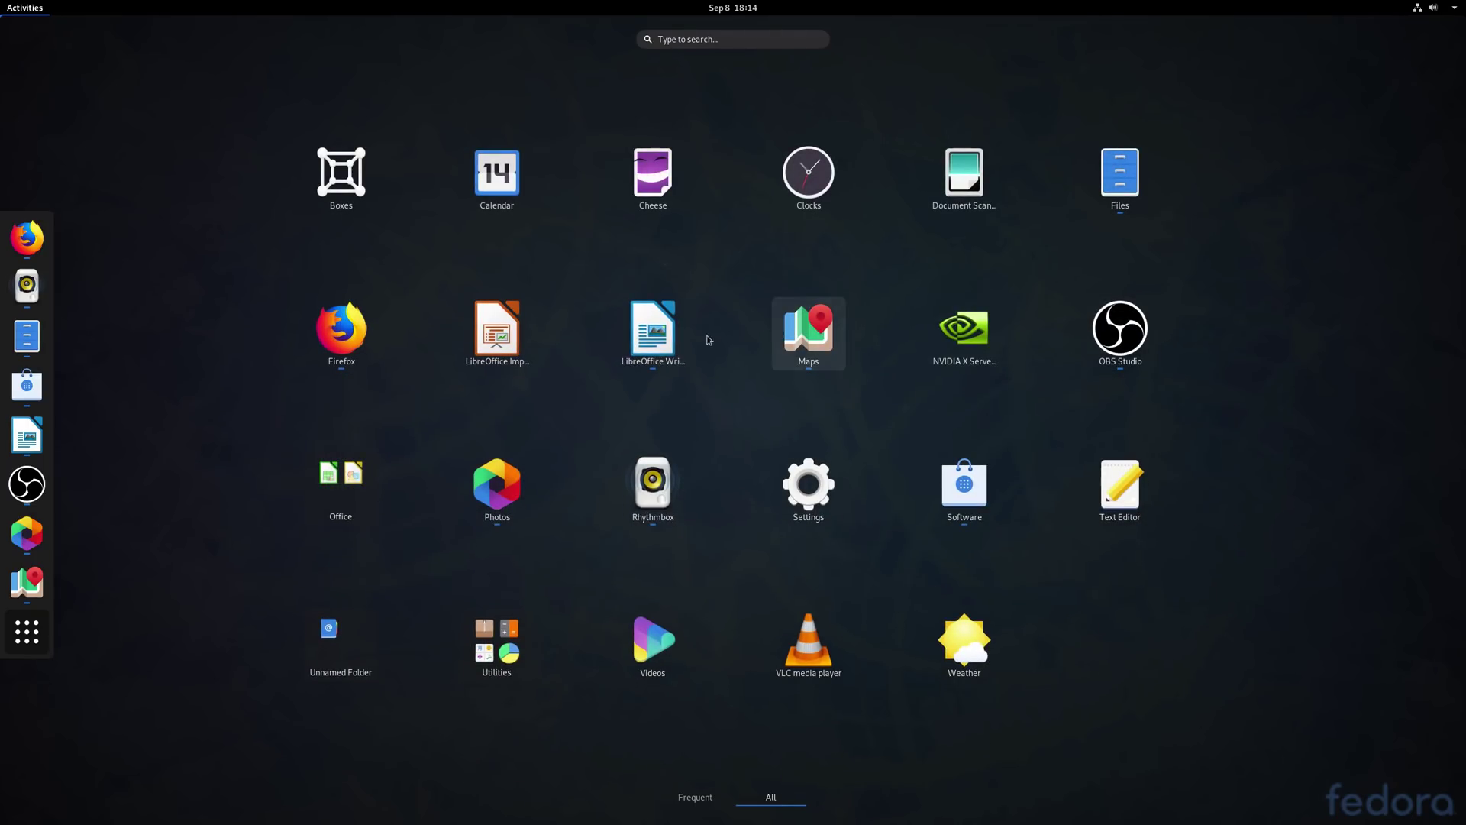
pyautogui.click(343, 497)
pyautogui.moveTo(595, 577); pyautogui.dragTo(531, 452)
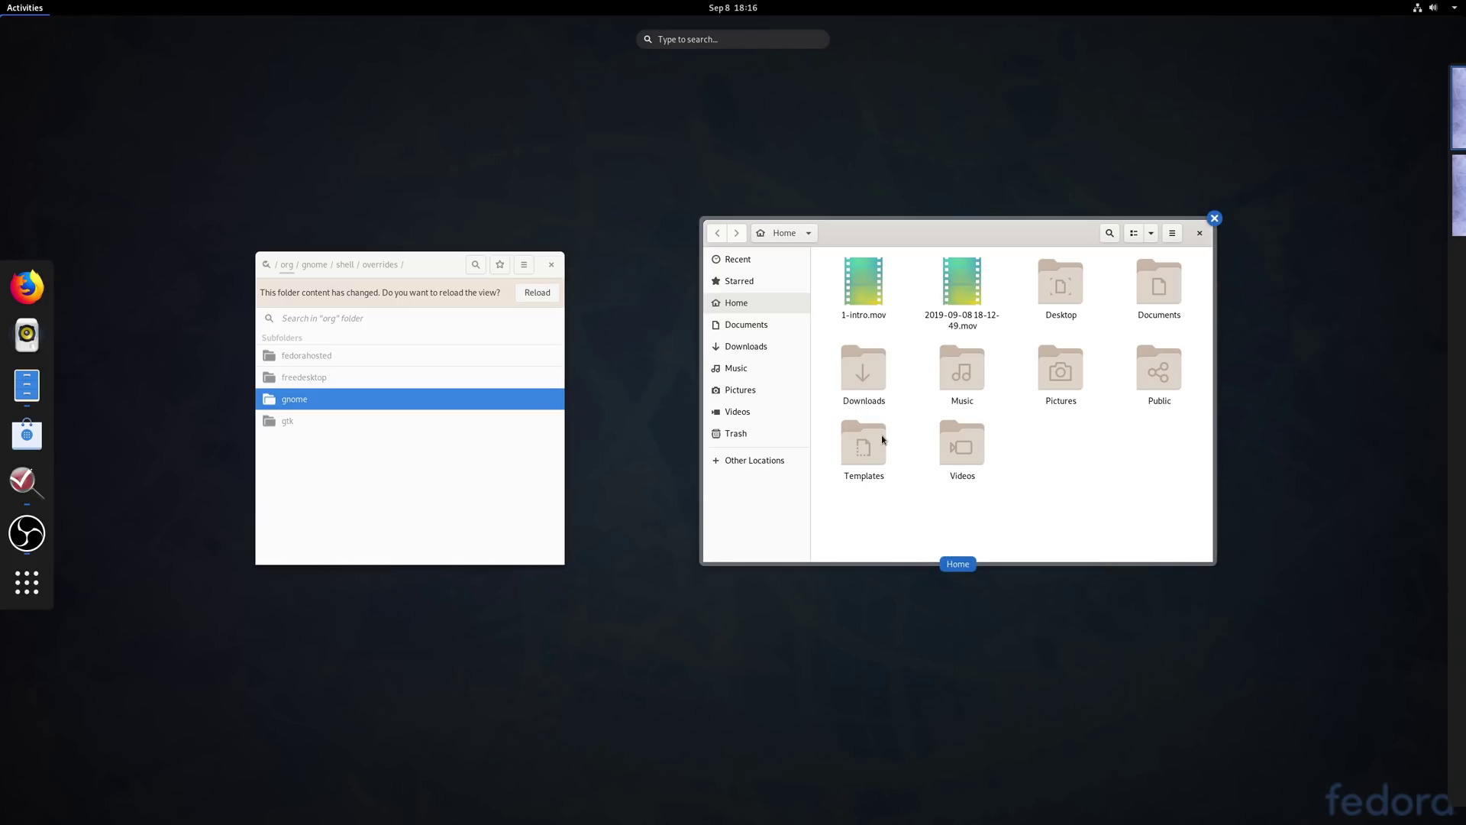
# Close the dconf Editor window from the overview and switch to the application grid.
pyautogui.click(566, 250)
pyautogui.press('super+a')
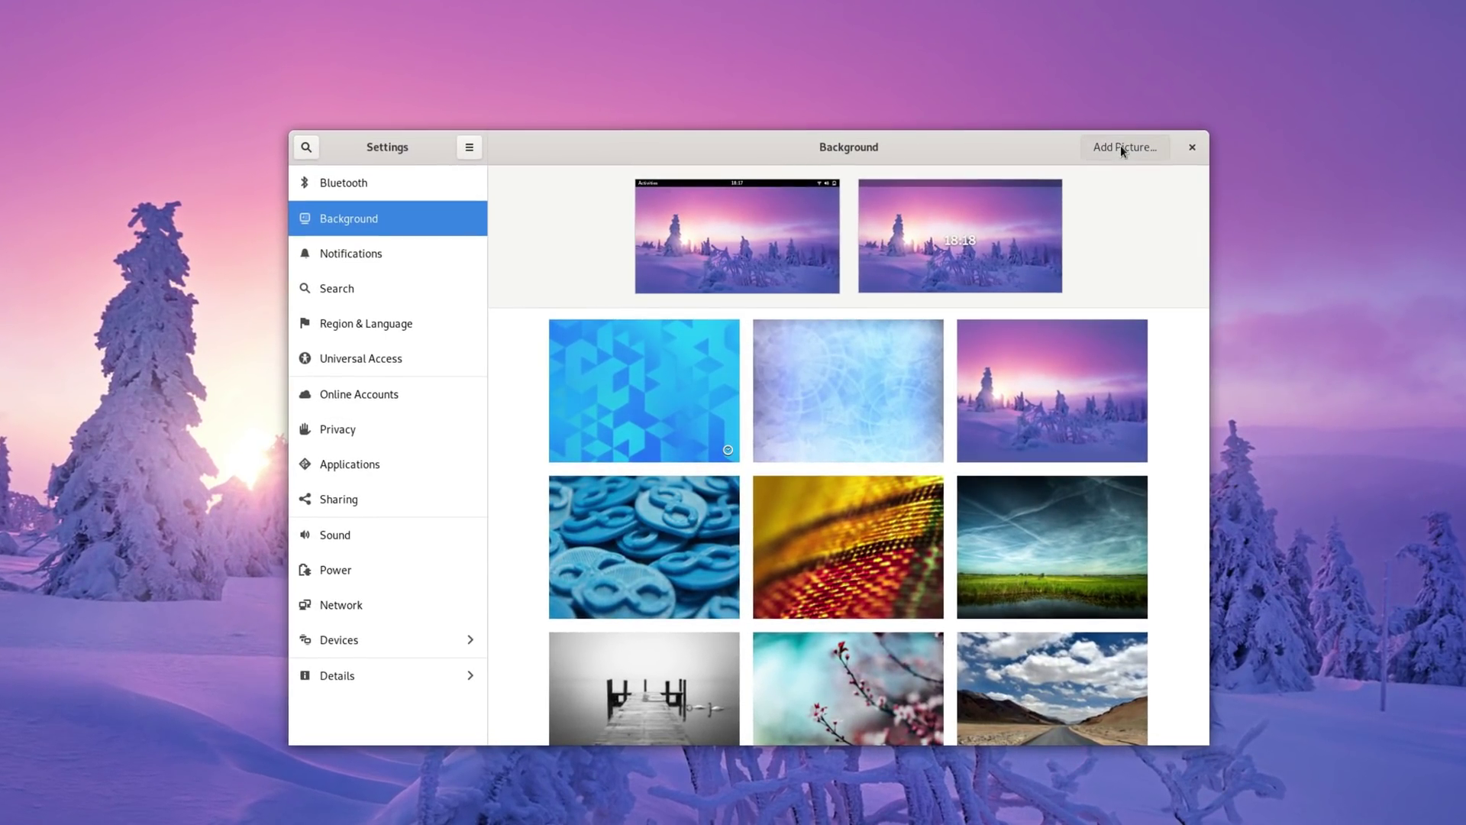
# Add the 74905.jpg lake photo and apply it as the desktop background.
pyautogui.click(1120, 146)
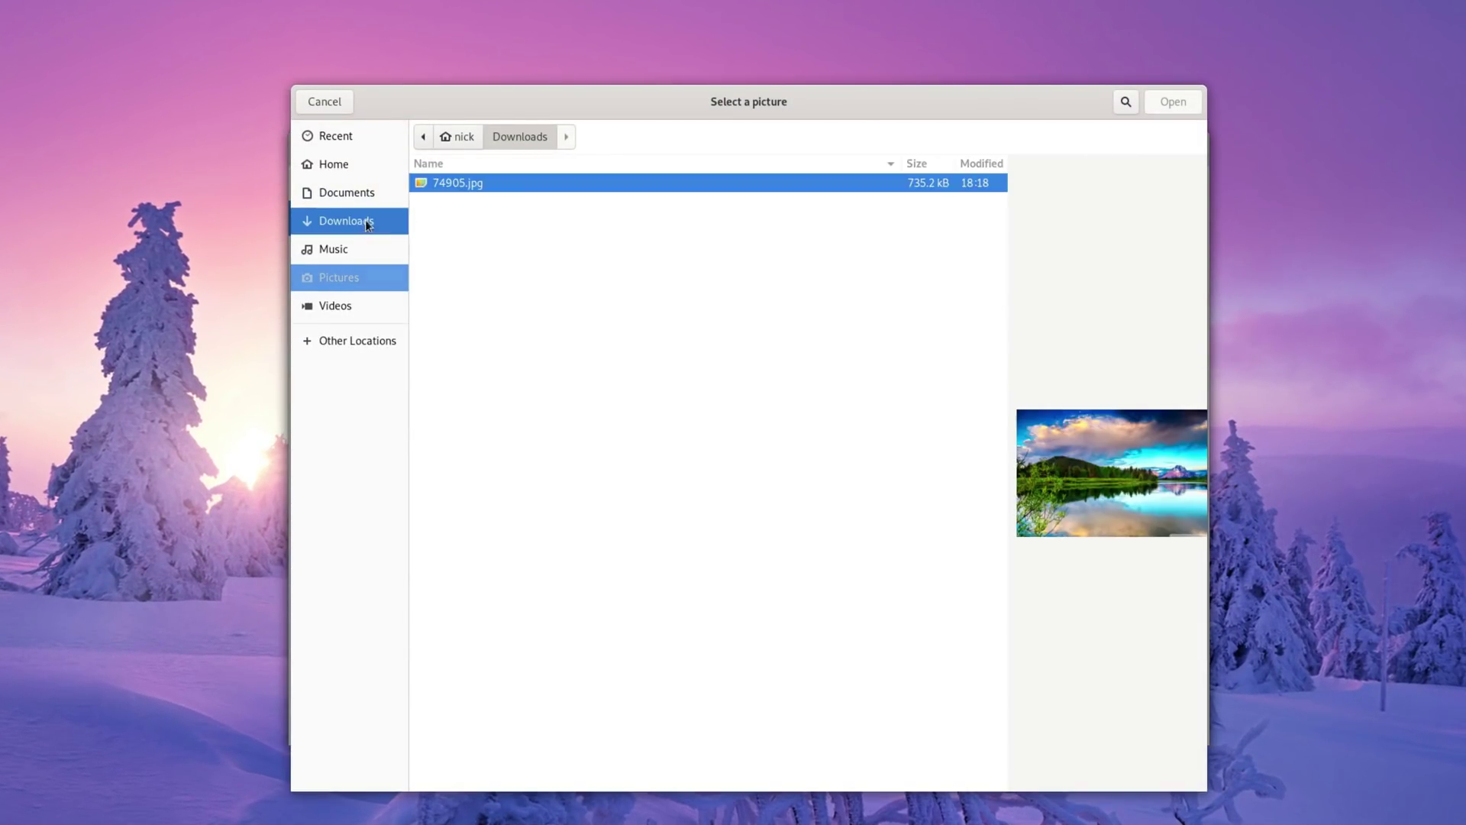
pyautogui.doubleClick(481, 184)
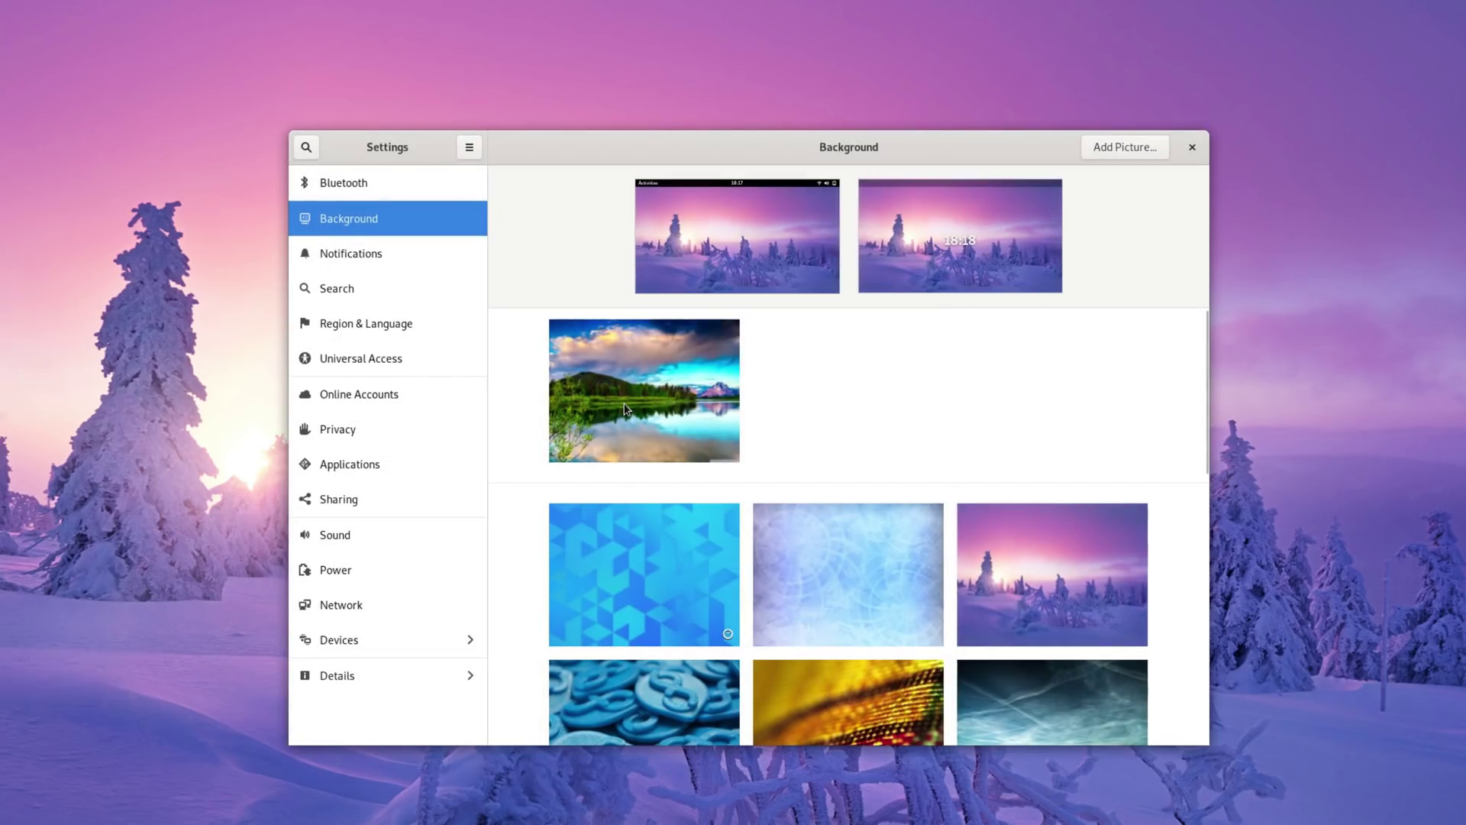
pyautogui.click(638, 409)
pyautogui.click(649, 534)
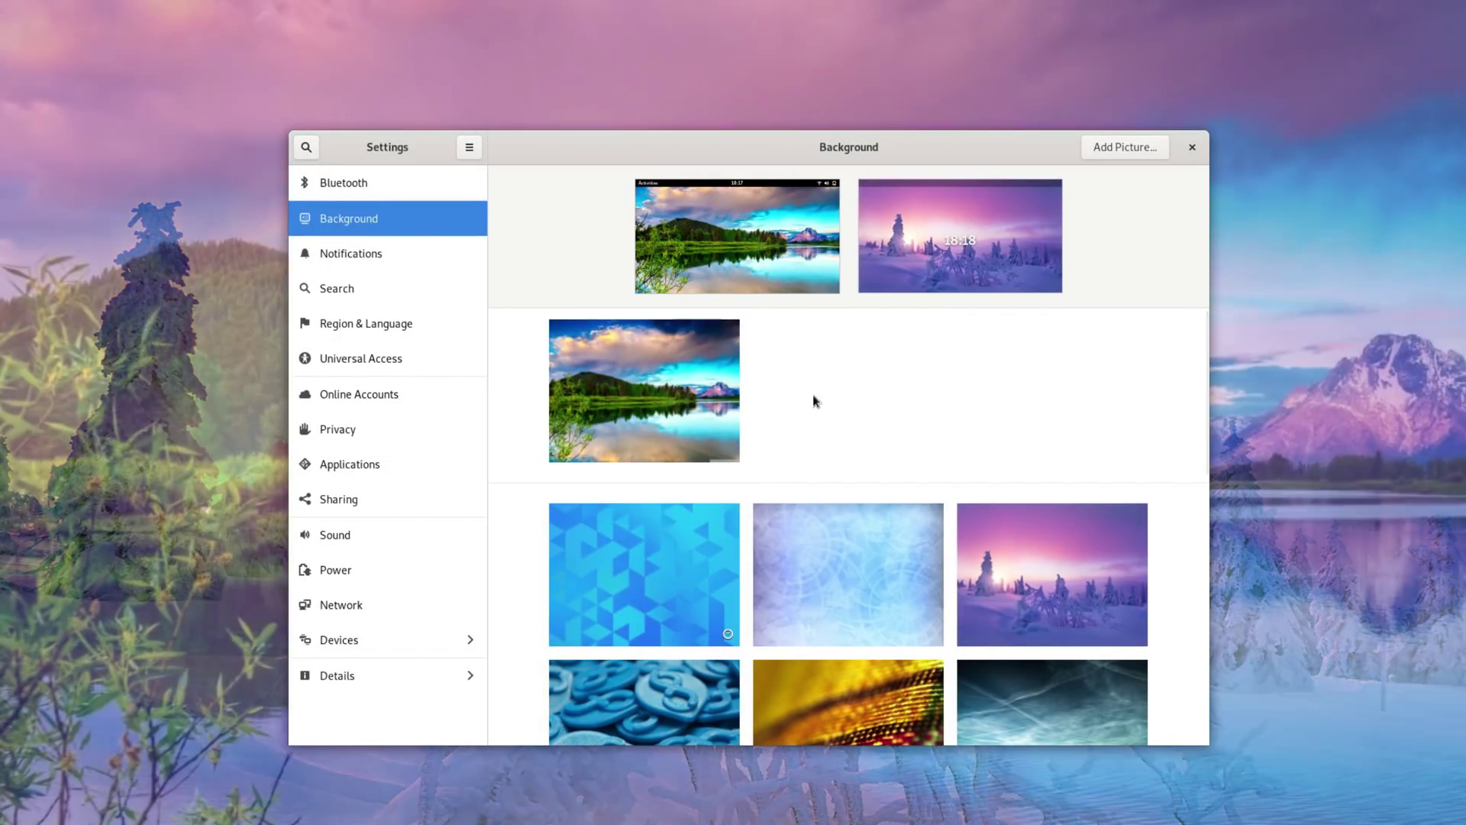
# Set the lake photo, then the pale-blue picture, as the lock screen background.
pyautogui.click(693, 440)
pyautogui.click(653, 556)
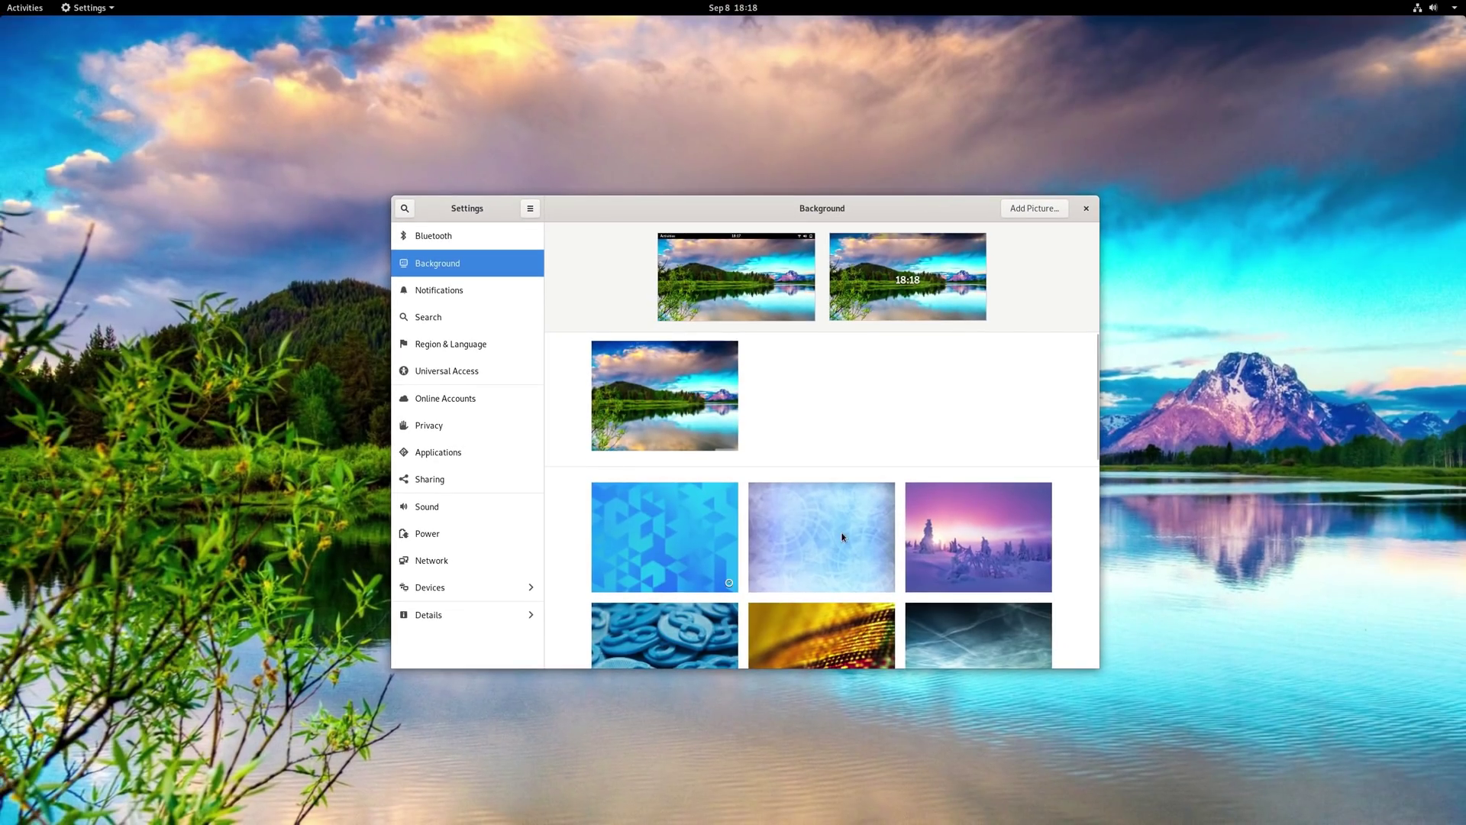
pyautogui.click(842, 537)
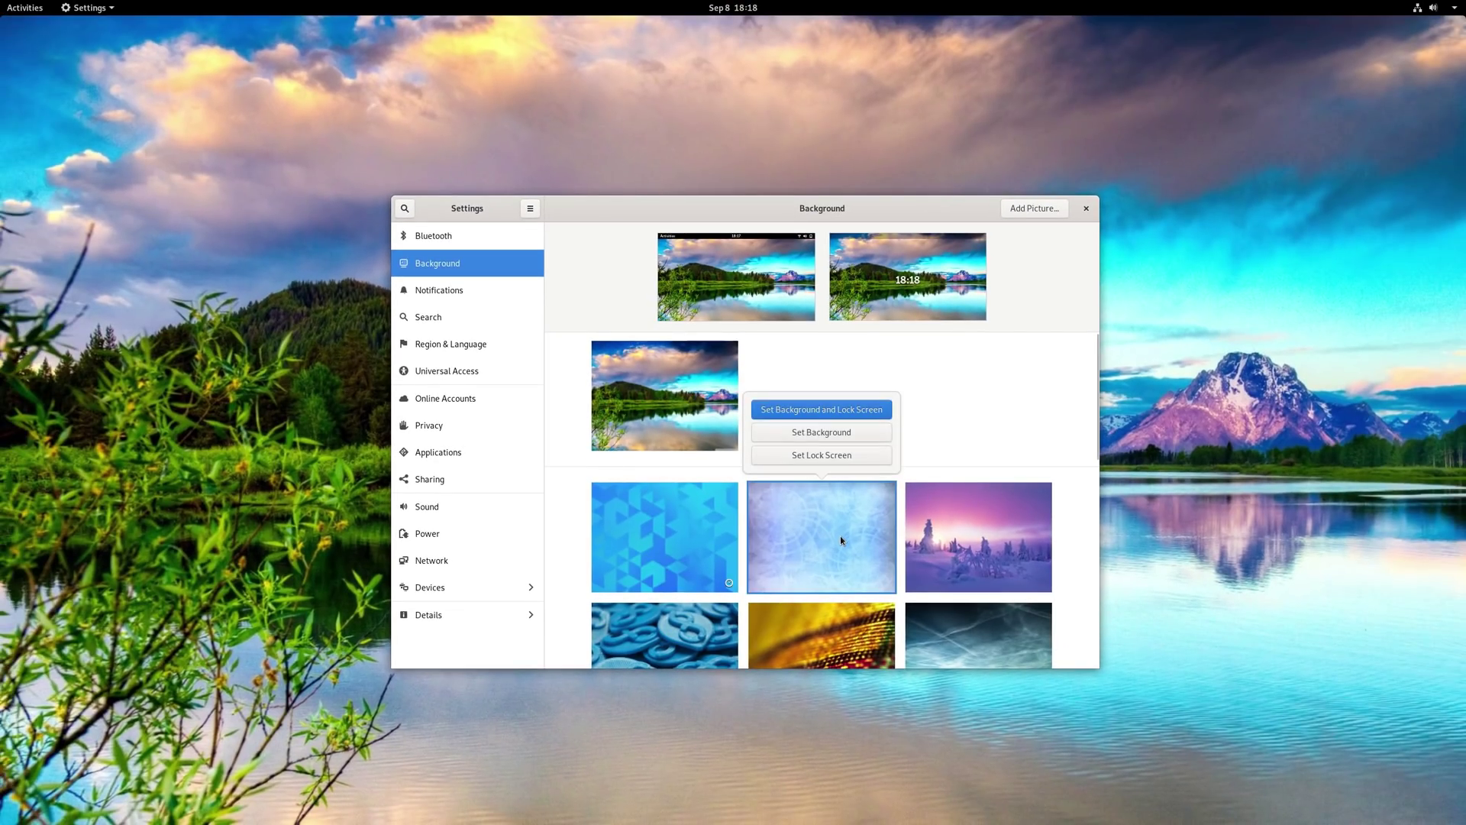
pyautogui.click(838, 459)
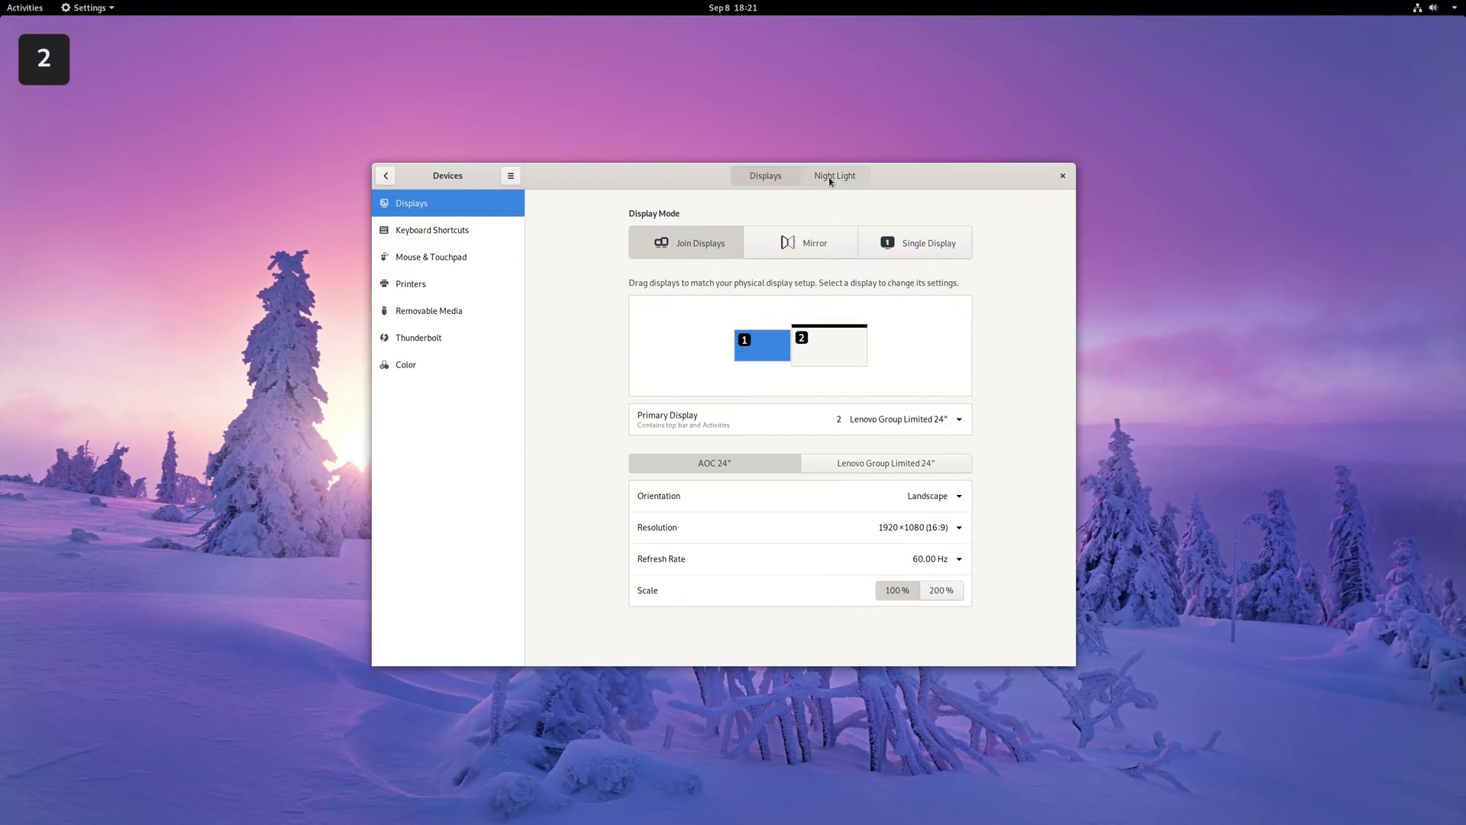
# Turn Night Light on, then move Calendar to the top and Software below Boxes in search.
pyautogui.click(830, 179)
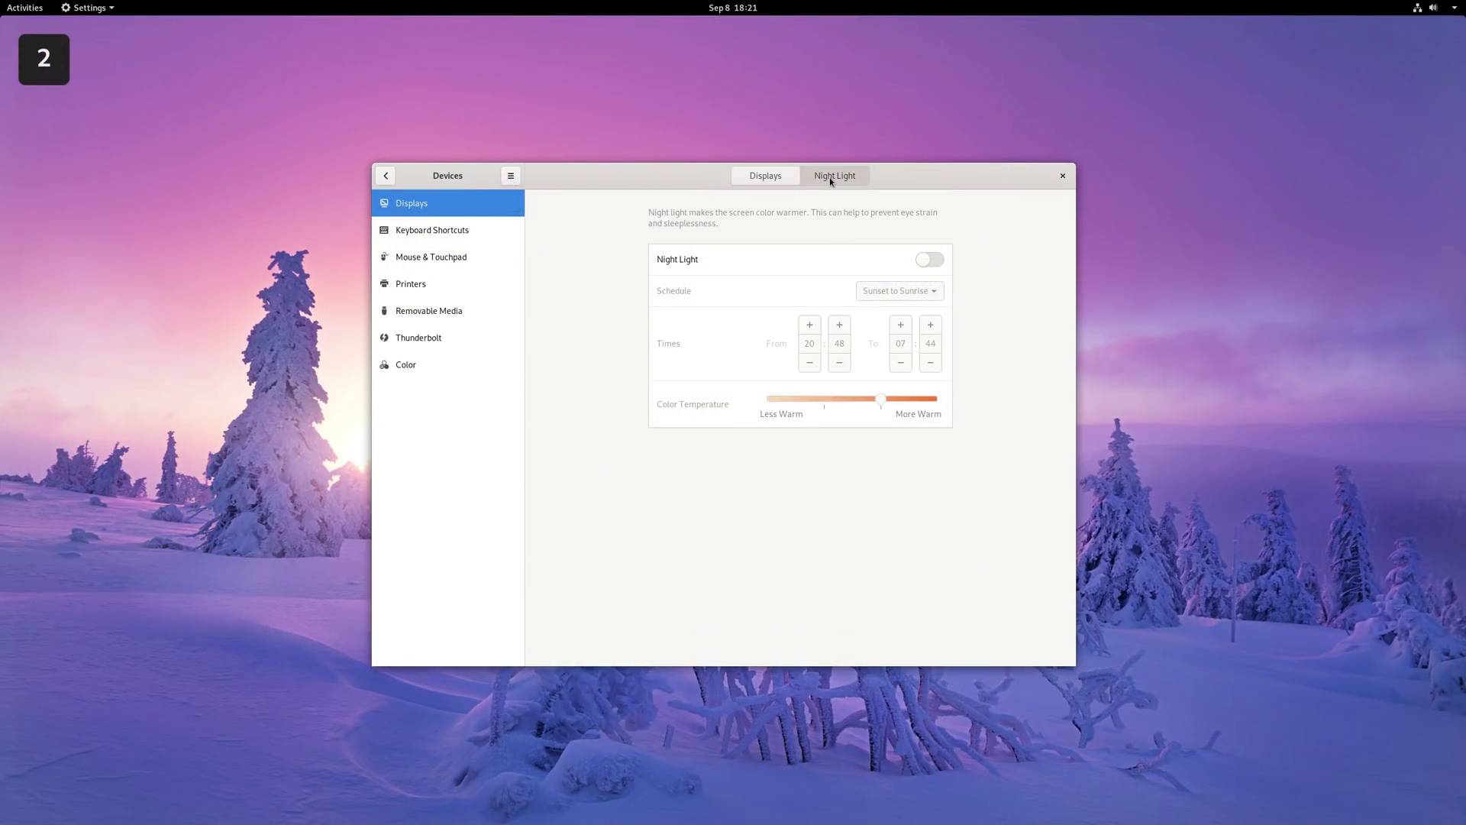
pyautogui.click(928, 261)
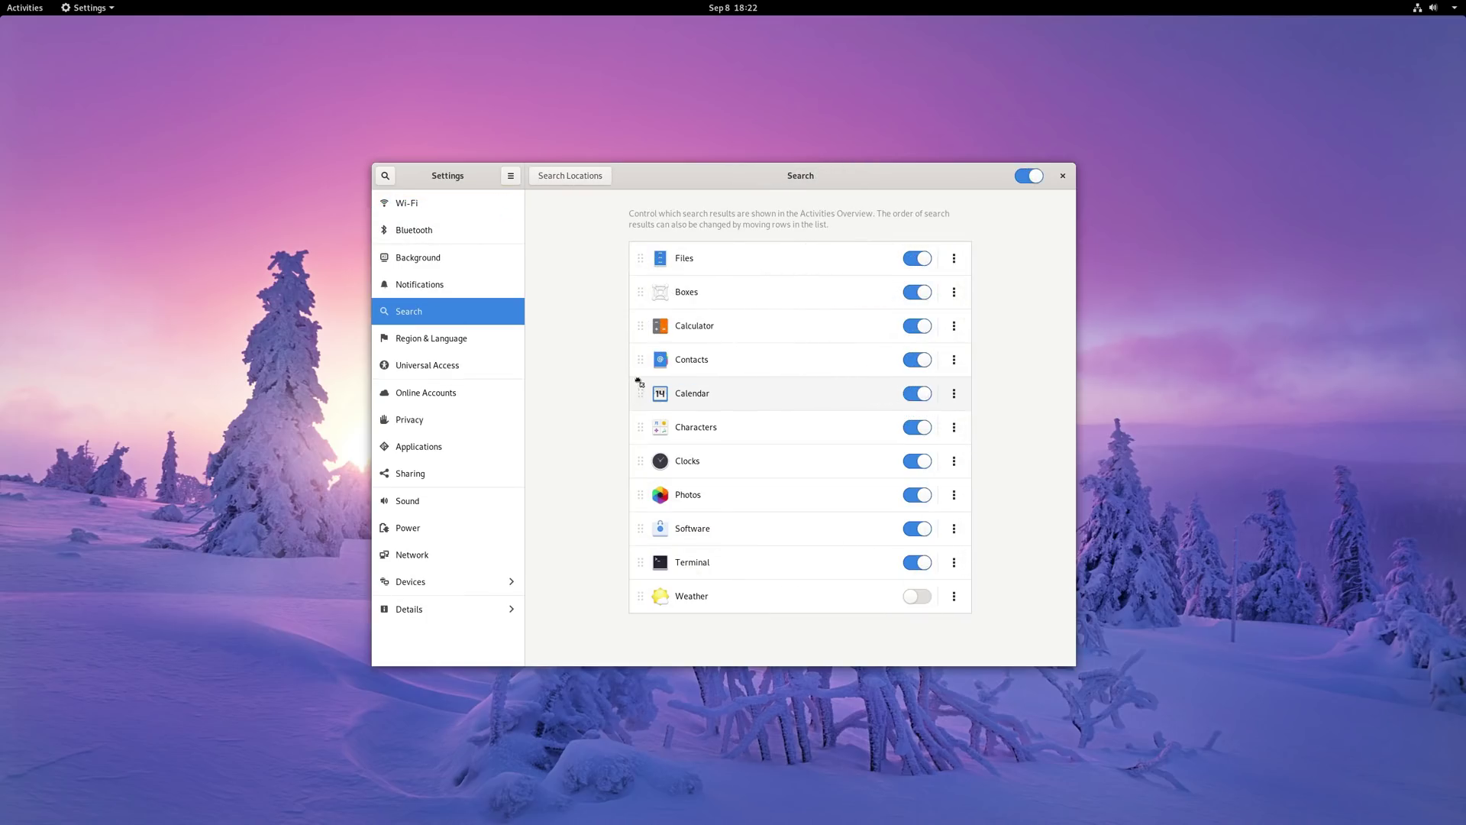
pyautogui.moveTo(638, 388); pyautogui.dragTo(655, 264)
pyautogui.moveTo(642, 527); pyautogui.dragTo(657, 360)
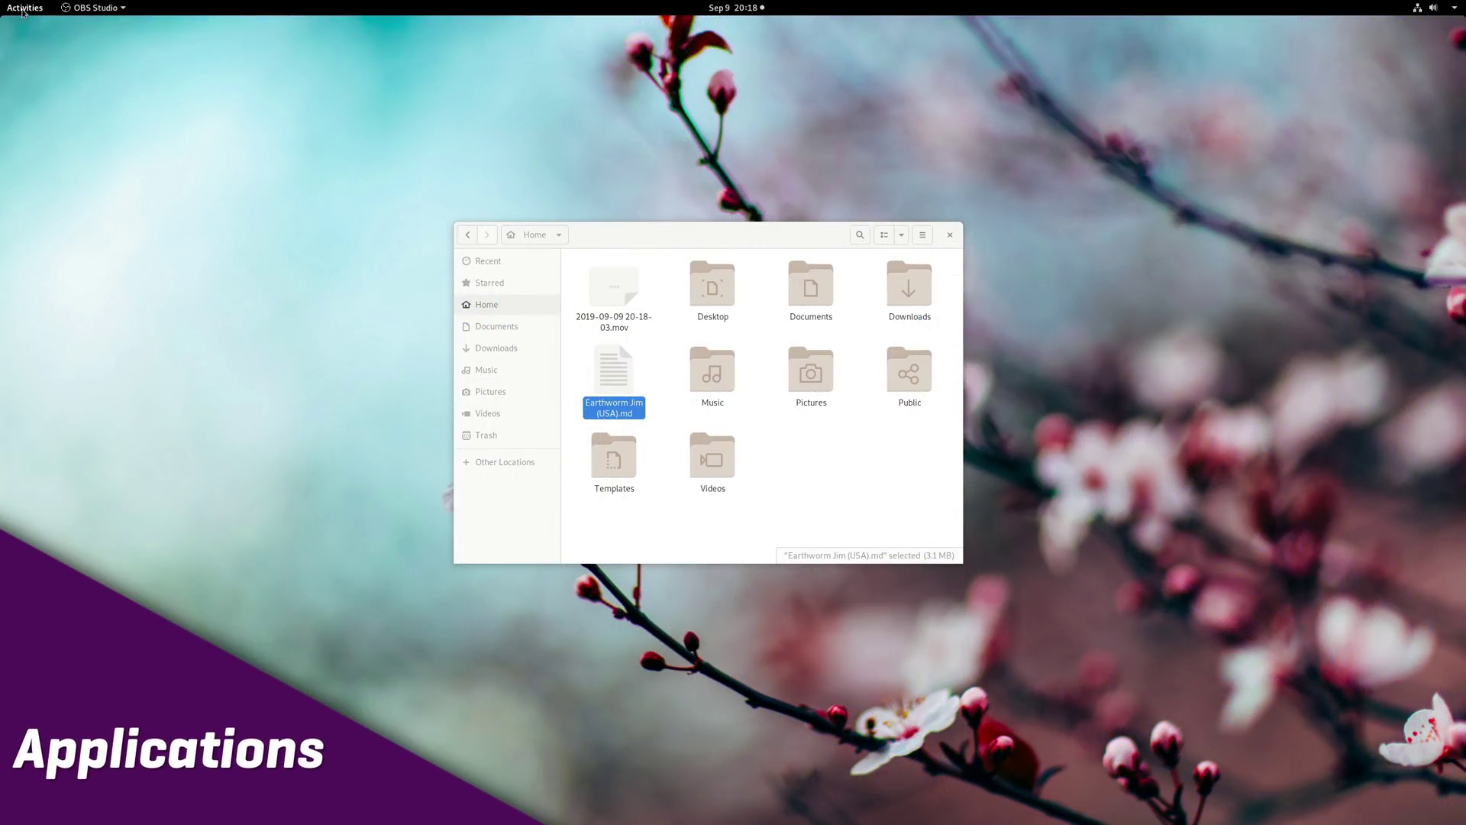
# Browse the full grid of installed apps from the Activities overview.
pyautogui.click(23, 9)
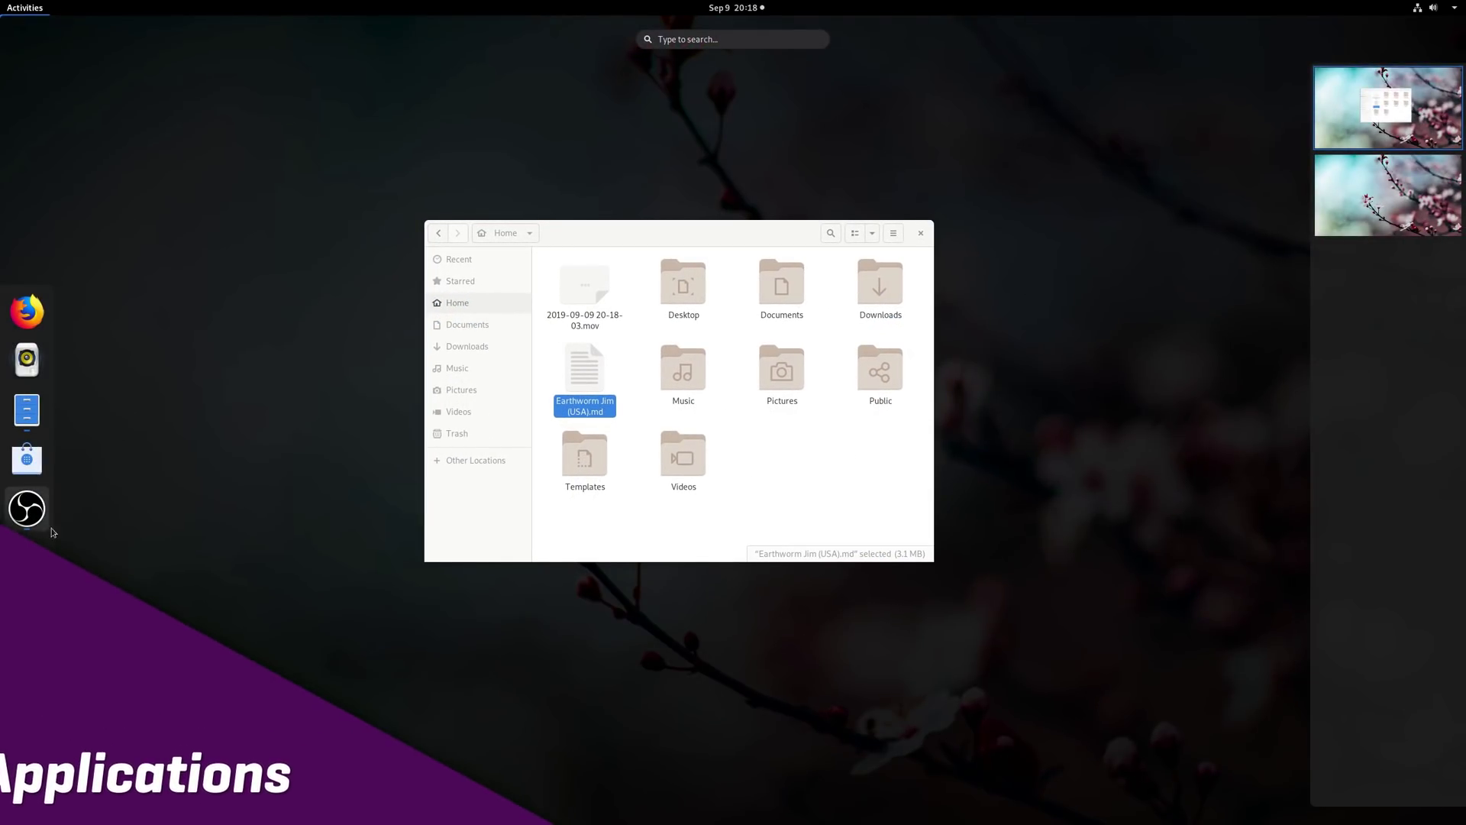
pyautogui.click(27, 558)
pyautogui.scroll(-1, 824, 331)
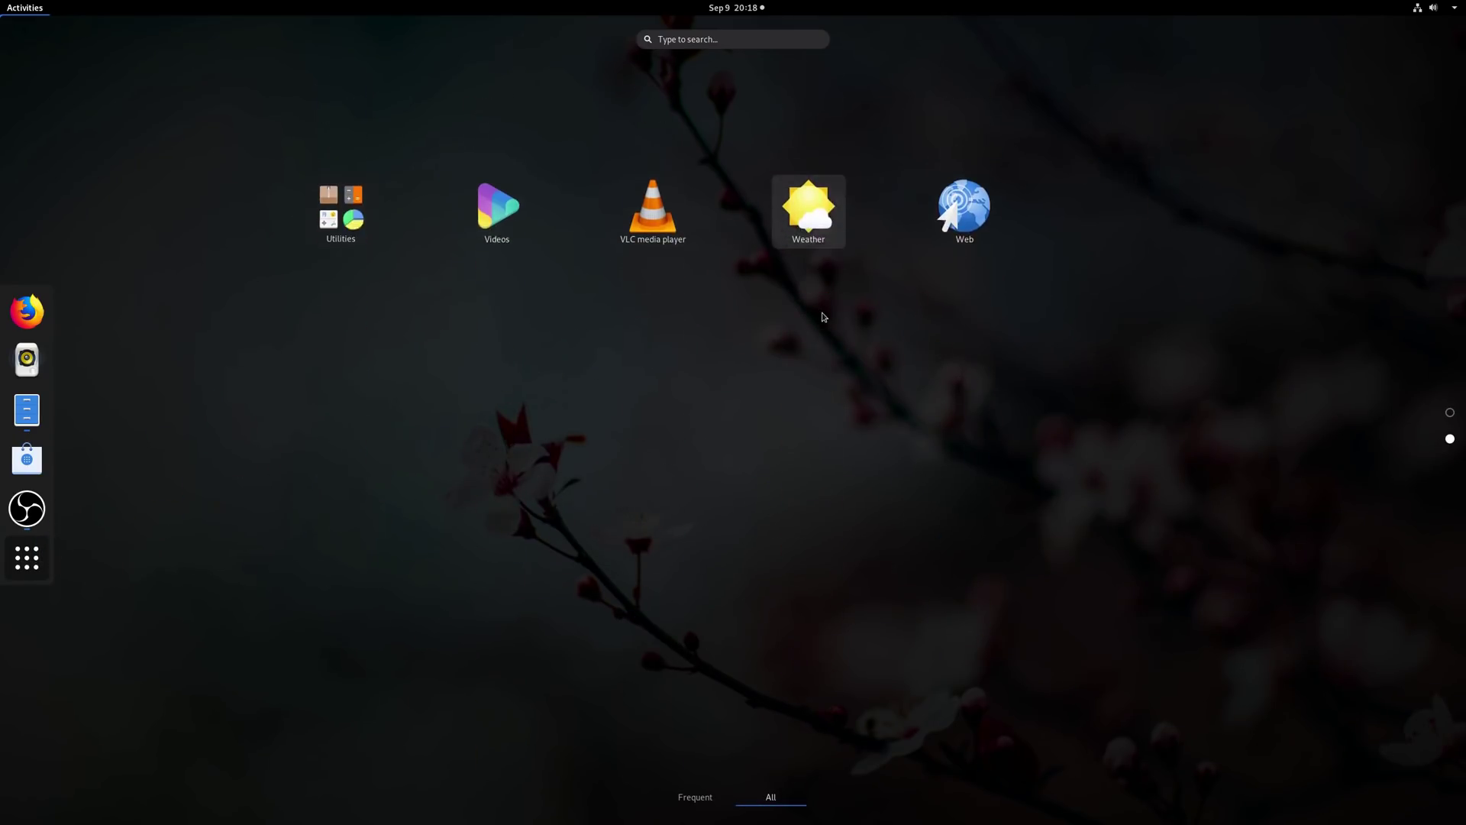
pyautogui.scroll(1, 832, 326)
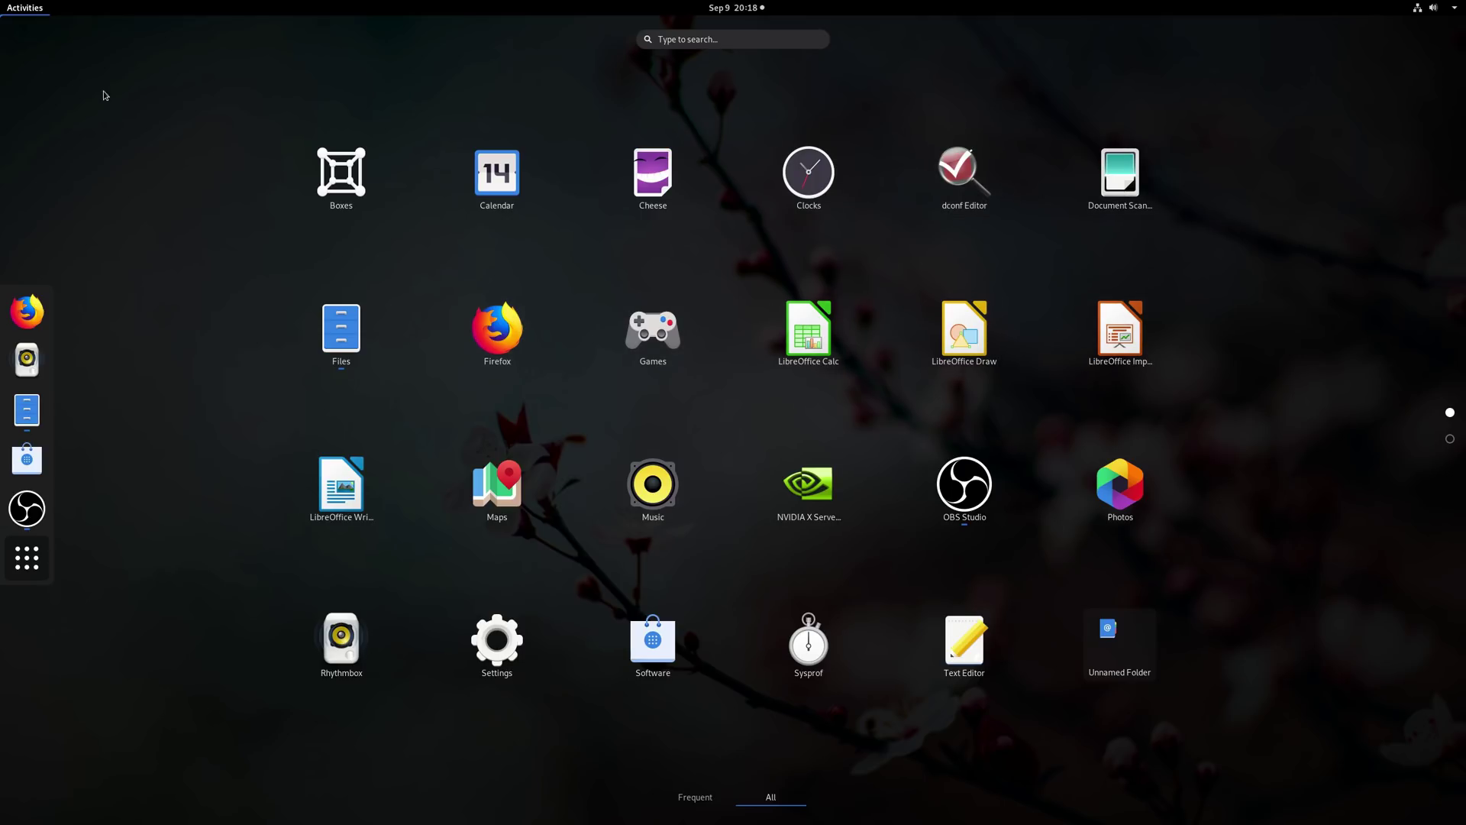
# Copy Earthworm Jim (USA).md and try pasting it into the Computer root folder.
pyautogui.click(42, 13)
pyautogui.rightClick(617, 377)
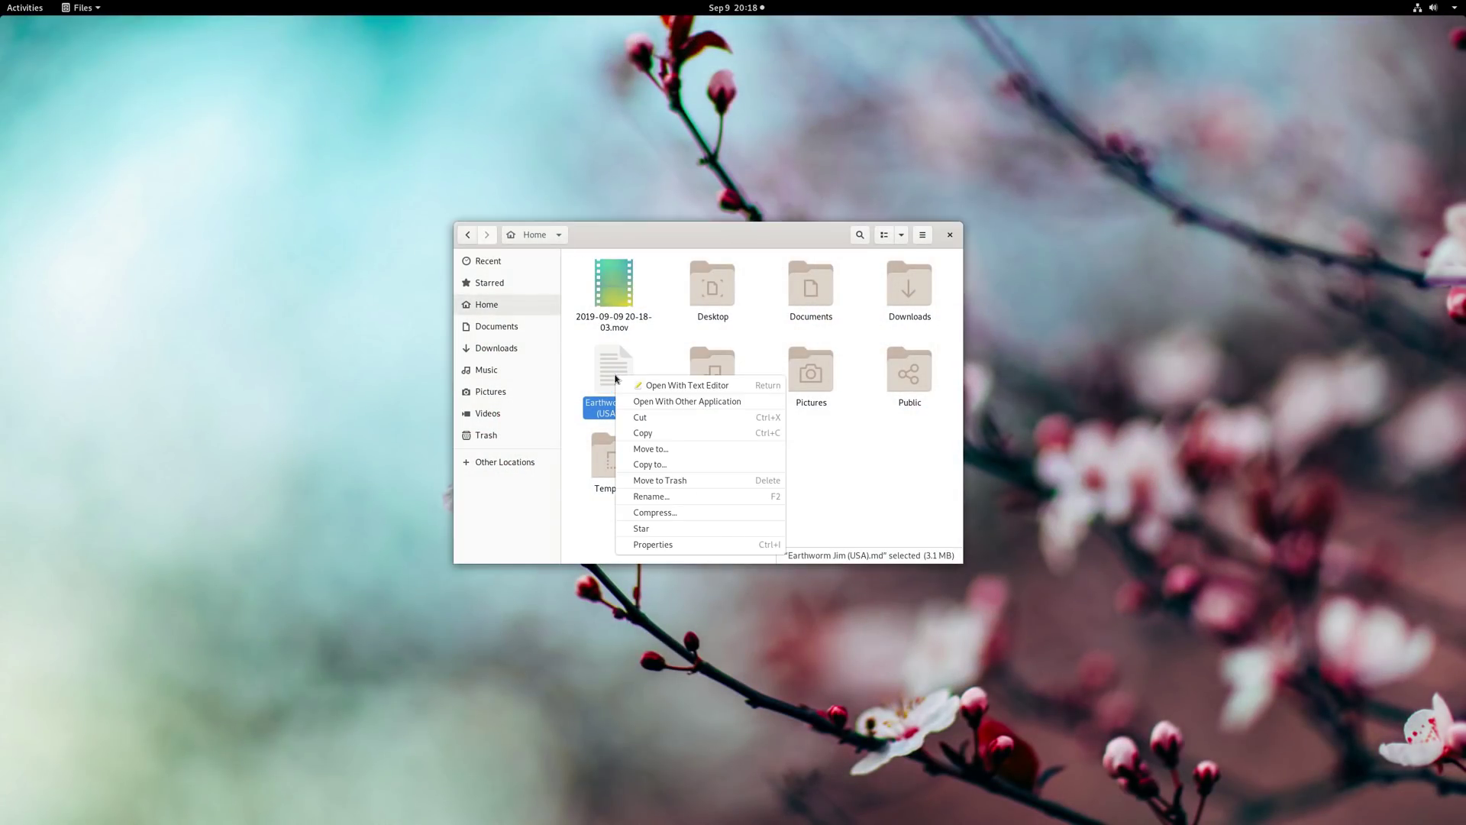
pyautogui.click(662, 432)
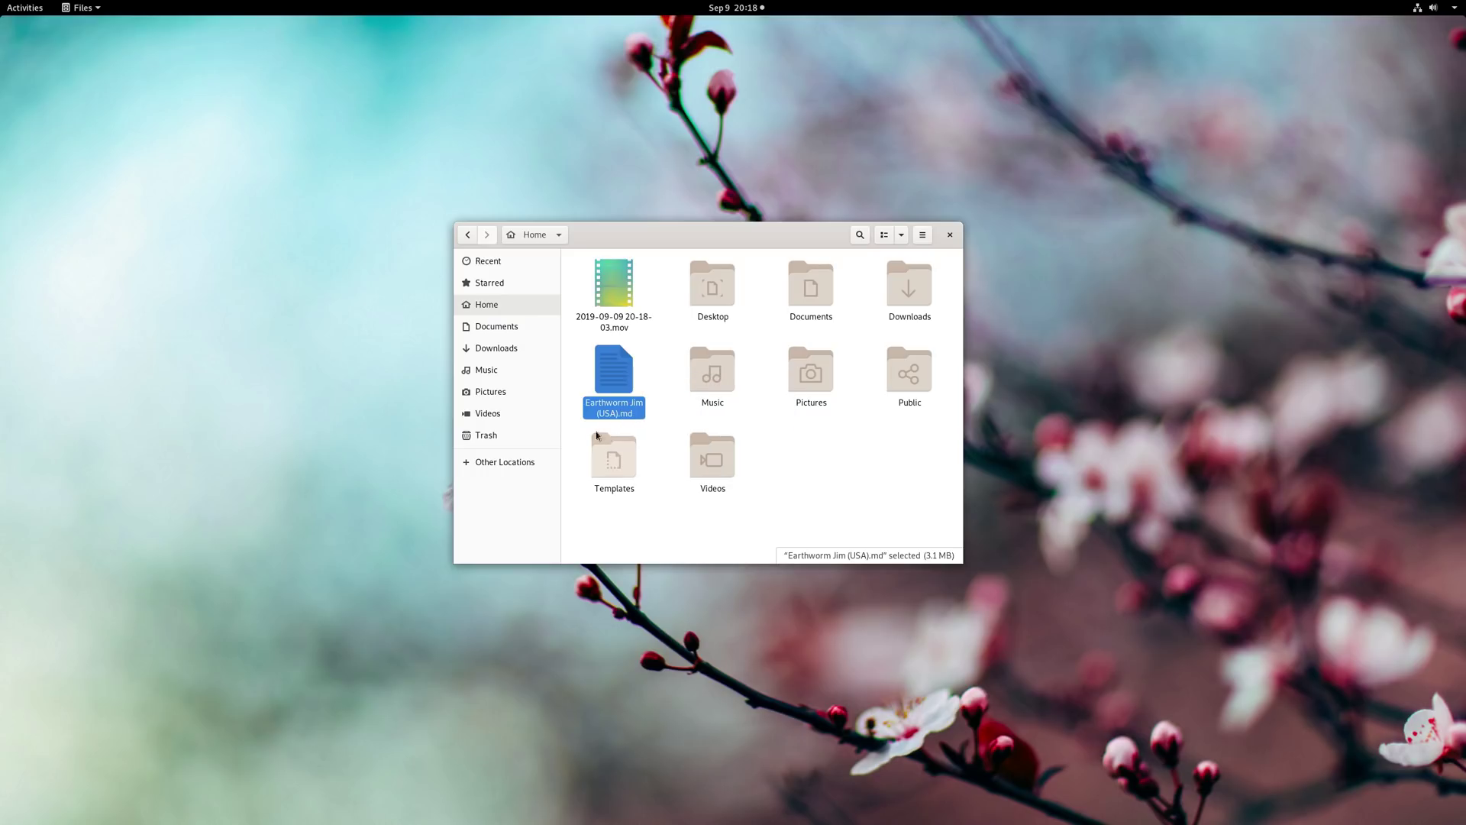
pyautogui.click(500, 462)
pyautogui.click(615, 289)
pyautogui.rightClick(657, 339)
pyautogui.click(650, 309)
pyautogui.hotkey('ctrl', 'v')
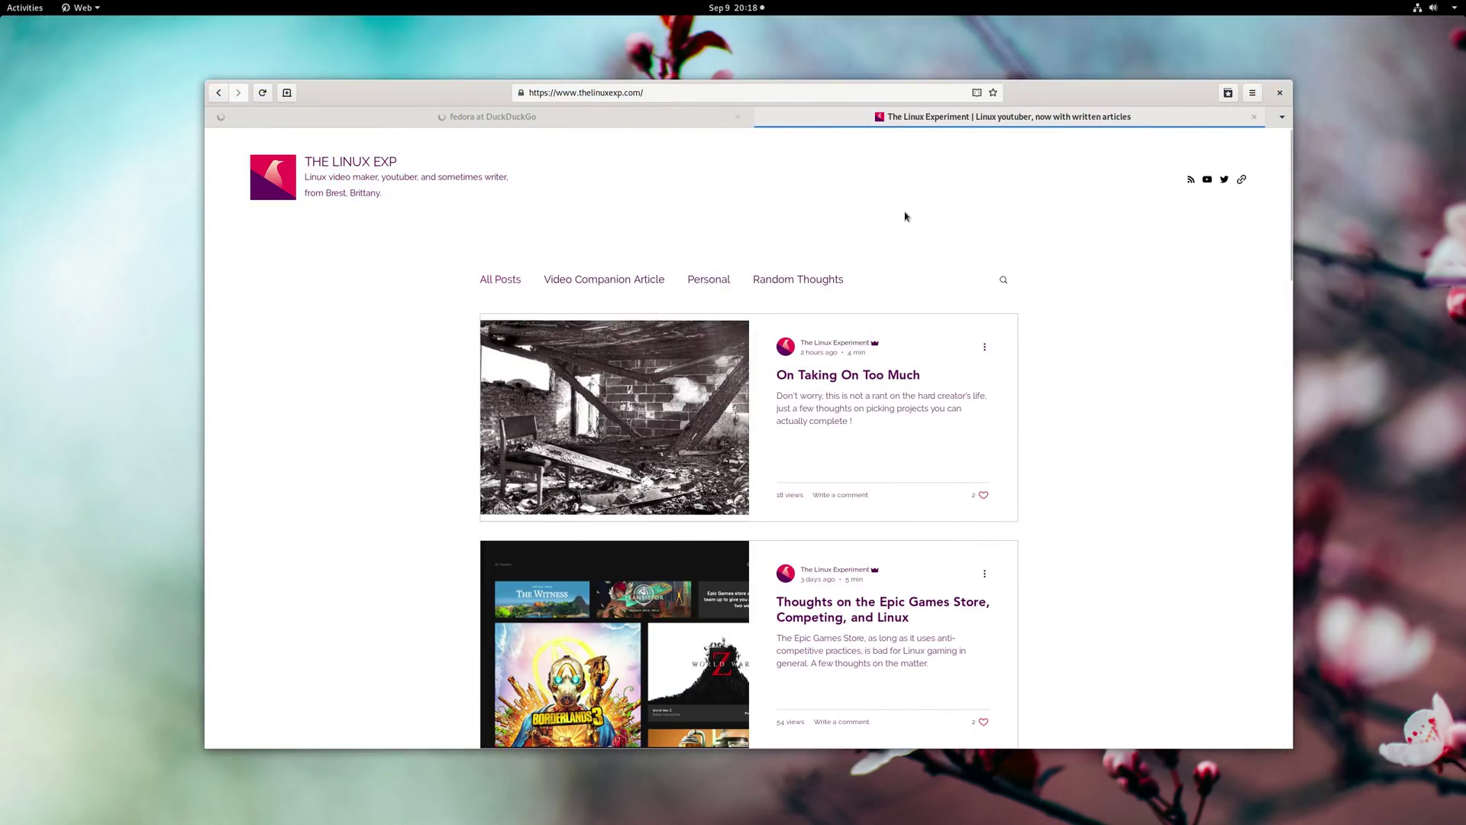
# Pin The Linux Experiment tab and browse several emoji picker categories.
pyautogui.rightClick(908, 119)
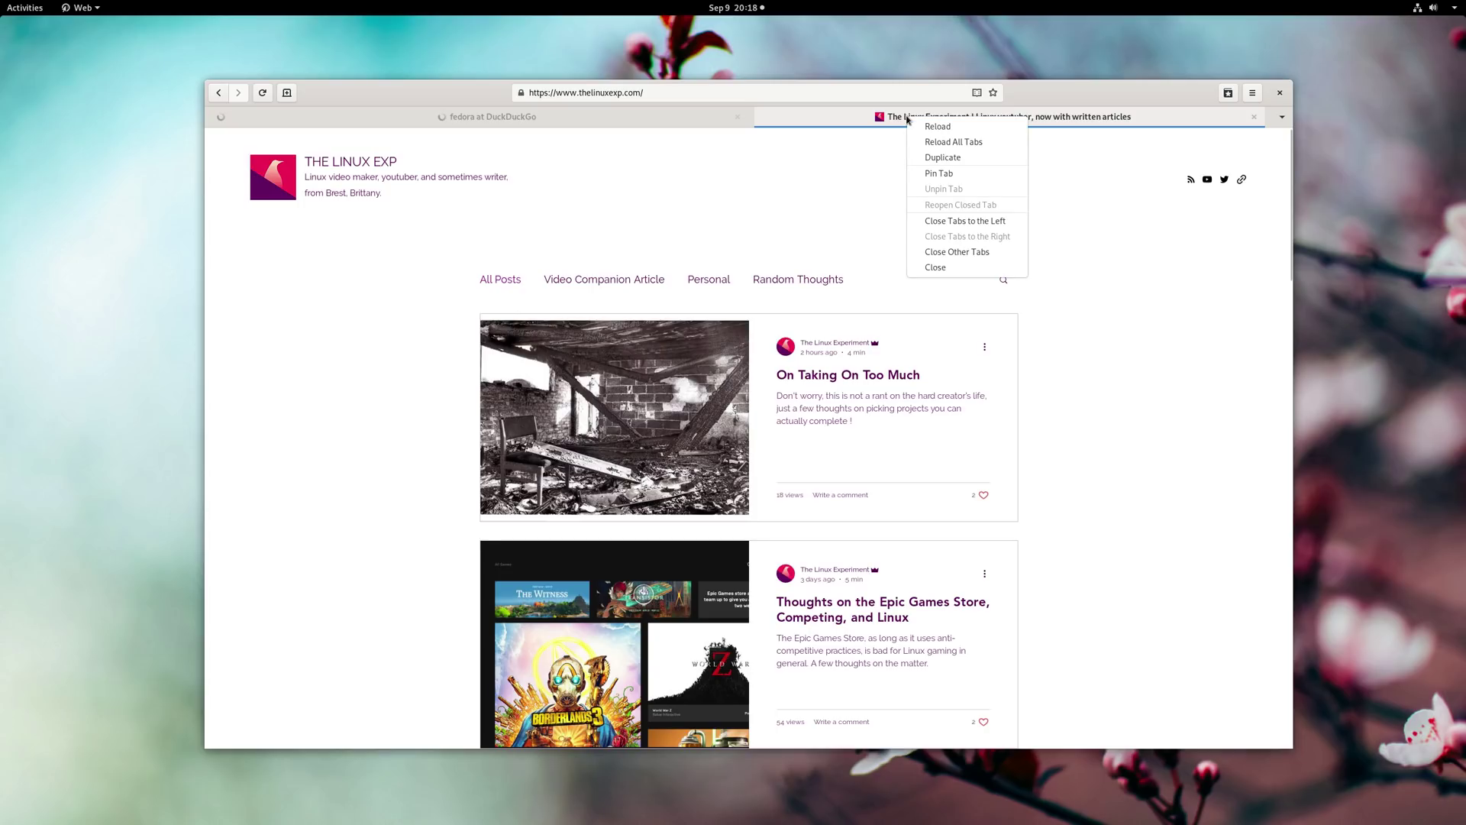
pyautogui.click(966, 173)
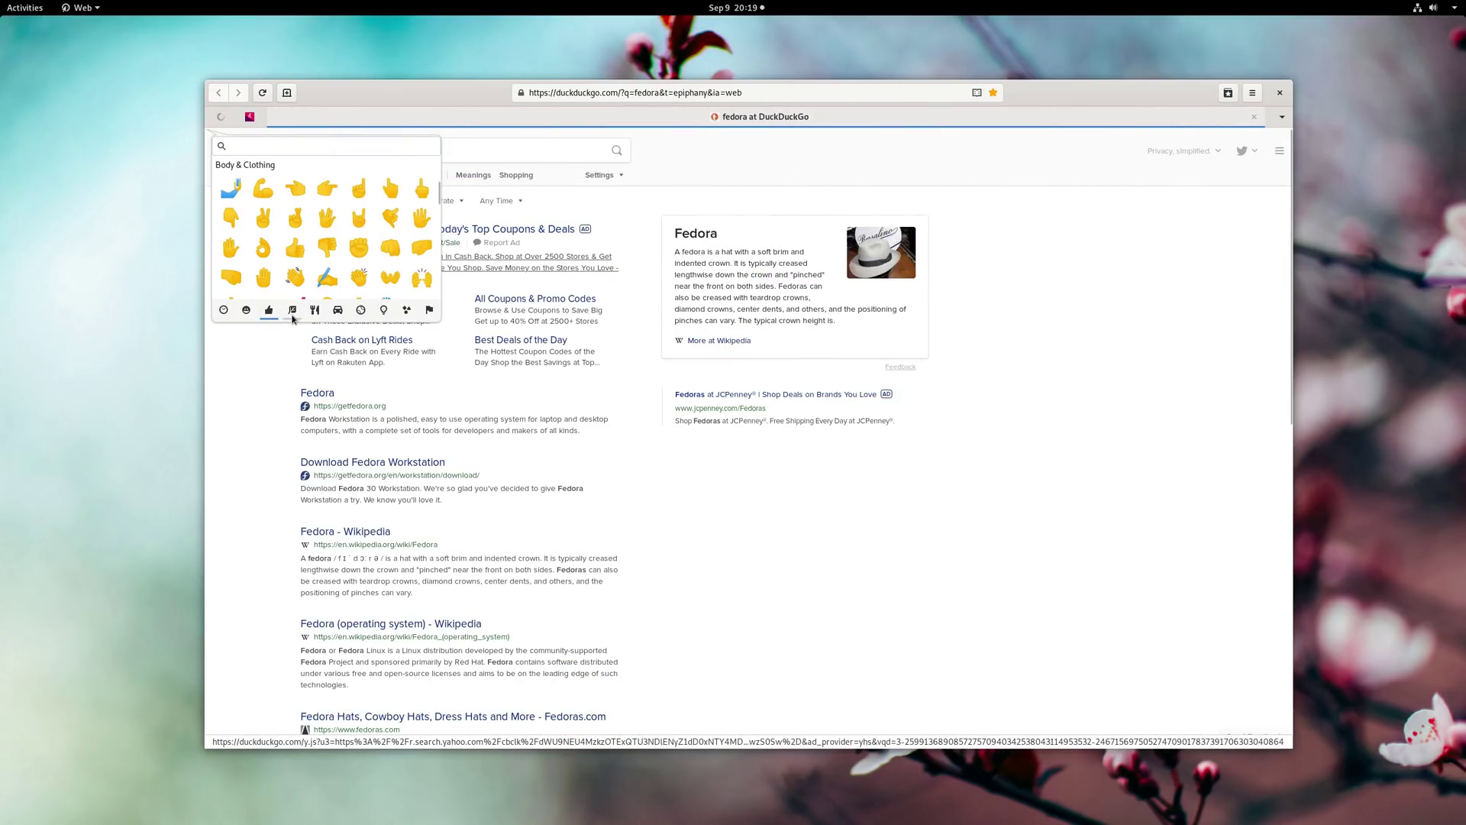
pyautogui.click(292, 314)
pyautogui.click(317, 313)
pyautogui.click(340, 312)
pyautogui.click(361, 310)
# Search DuckDuckGo for 'ubuntu' and switch between the fedora and ubuntu result tabs.
pyautogui.click(754, 93)
pyautogui.write('ubuntu')
pyautogui.press('Return')
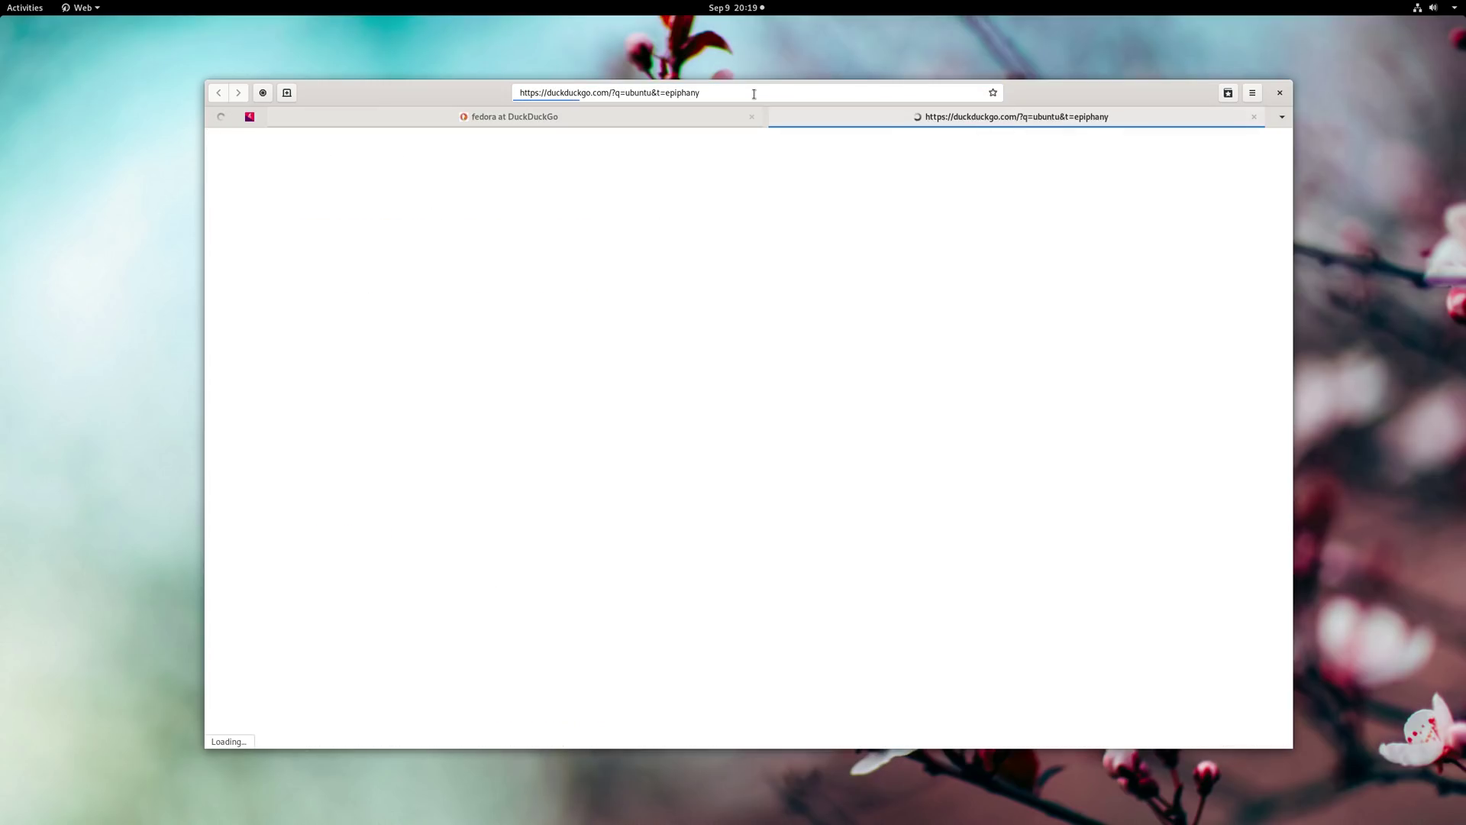
pyautogui.click(681, 123)
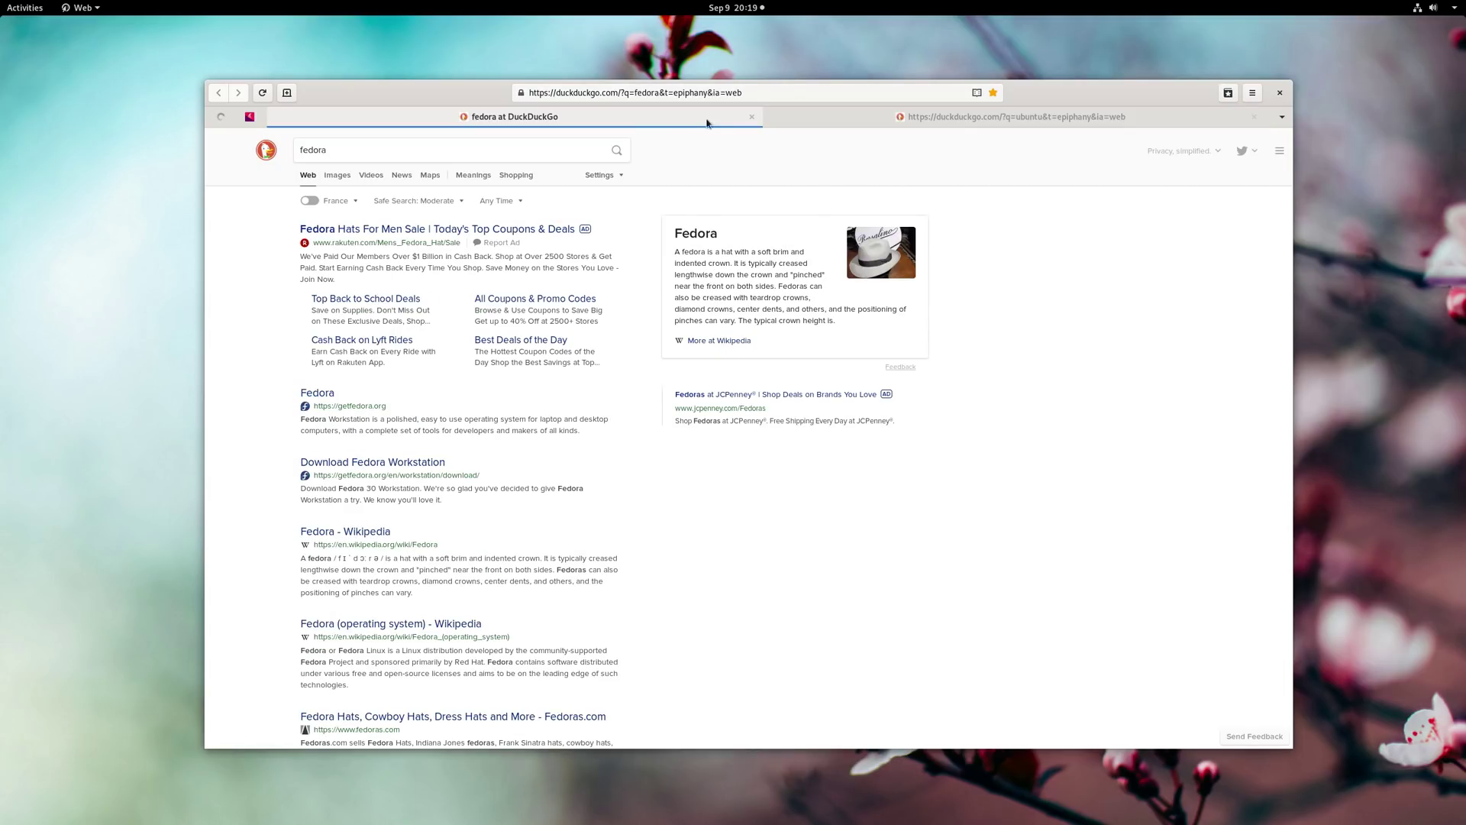
pyautogui.click(853, 124)
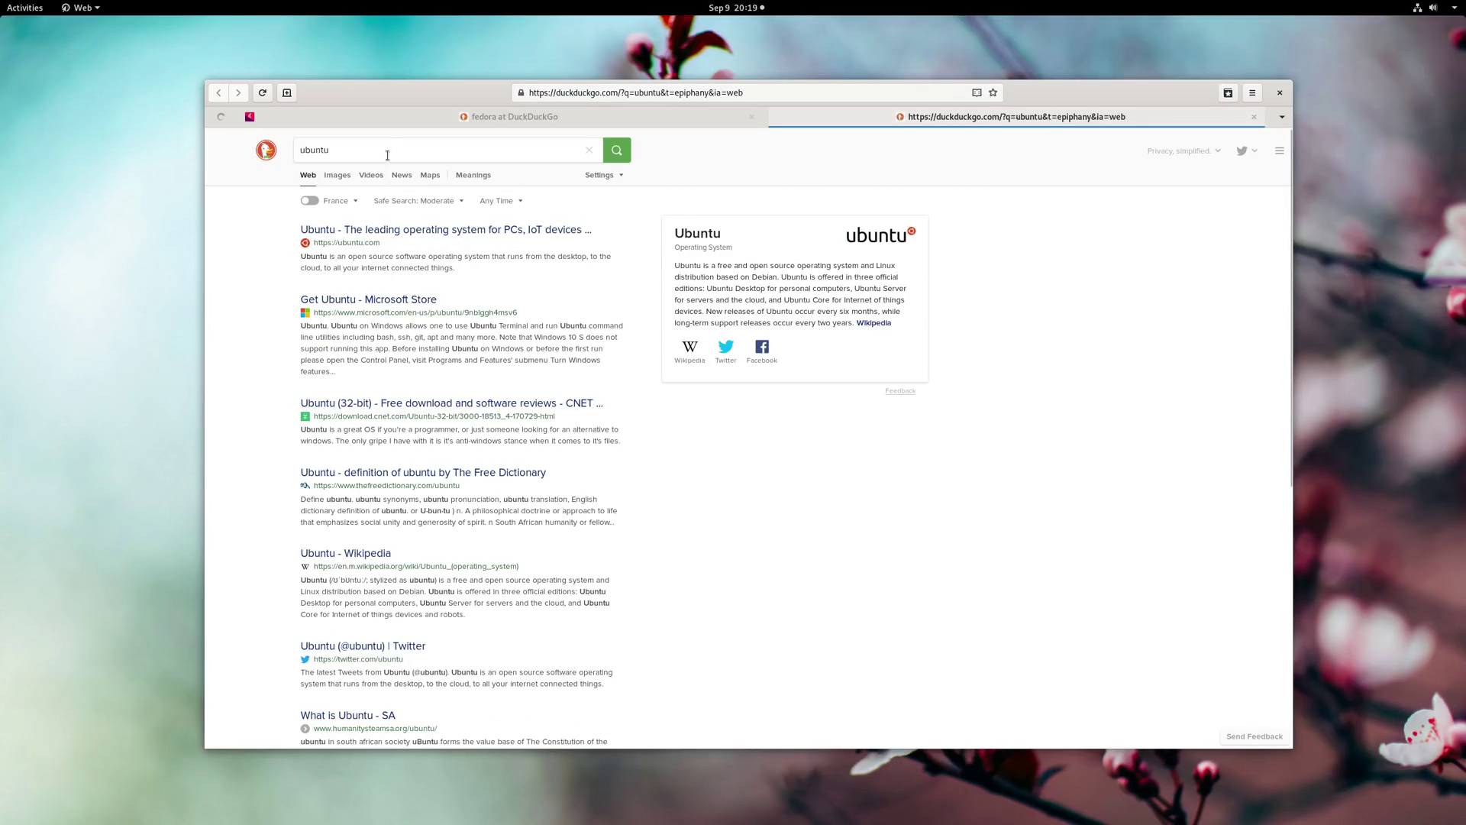
pyautogui.click(396, 118)
pyautogui.click(851, 118)
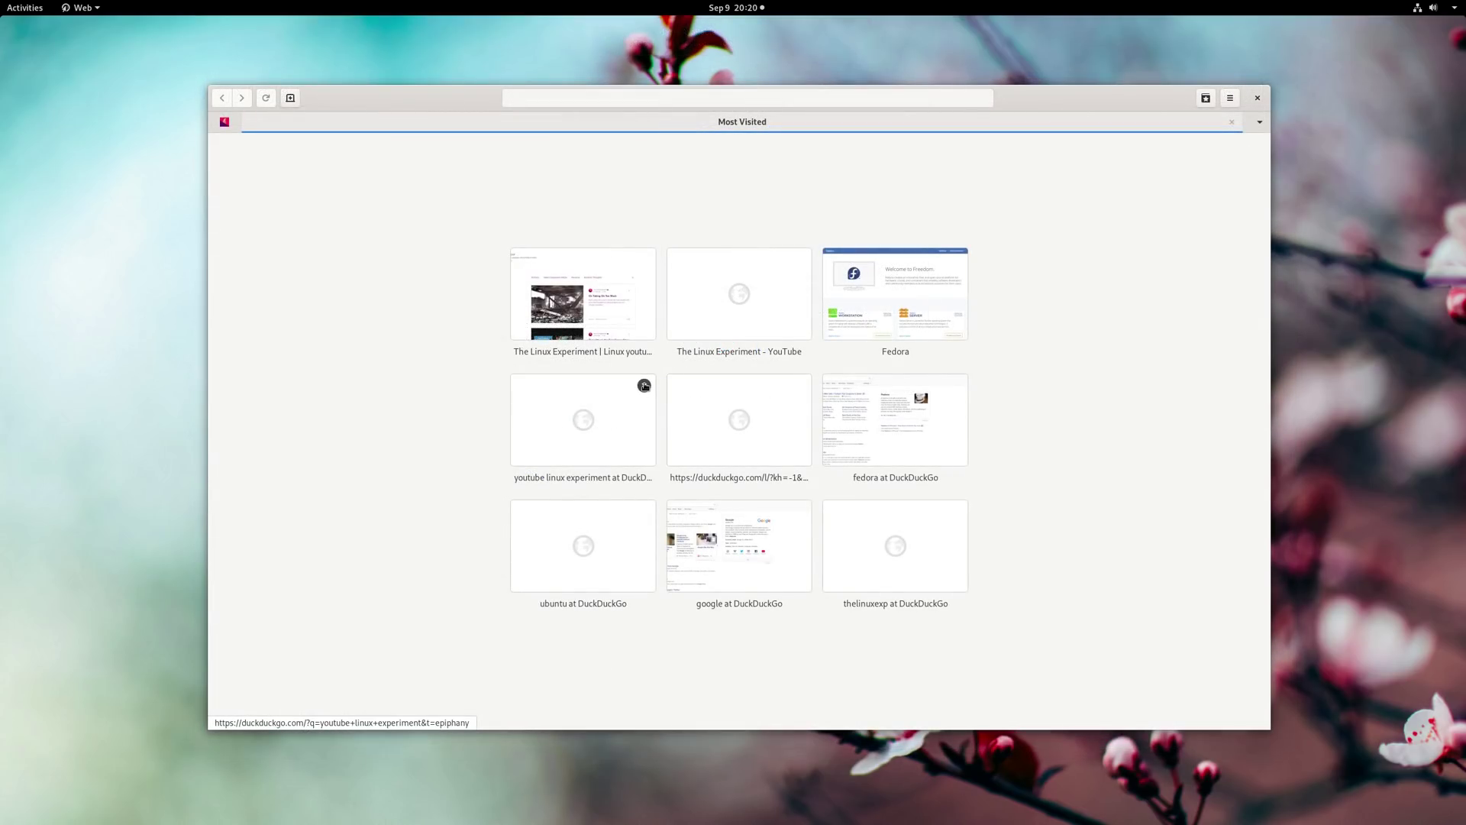
# Remove the DuckDuckGo redirect link and thelinuxexp at DuckDuckGo tiles from Most Visited.
pyautogui.click(645, 386)
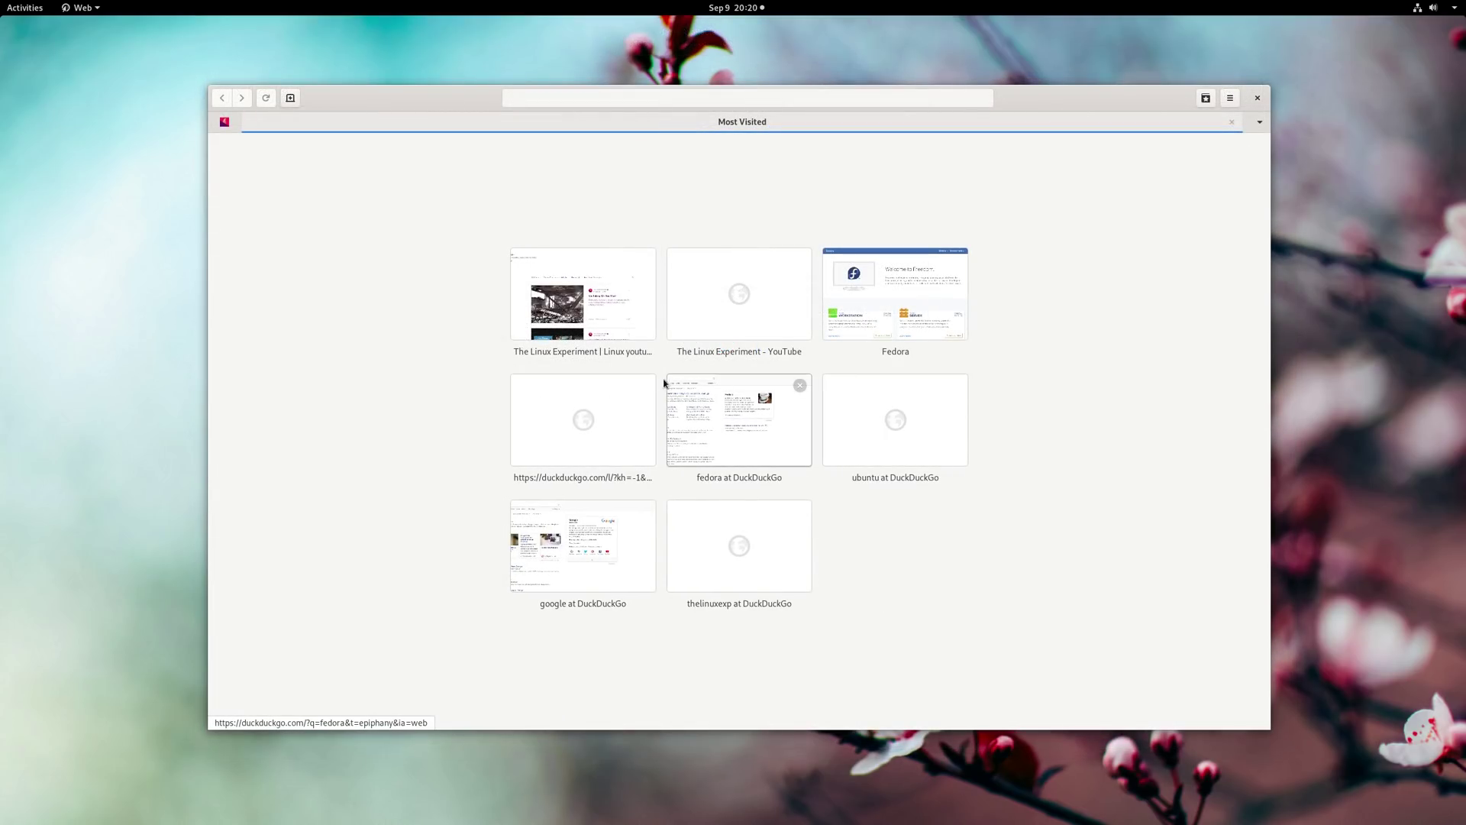
pyautogui.click(645, 387)
pyautogui.click(644, 512)
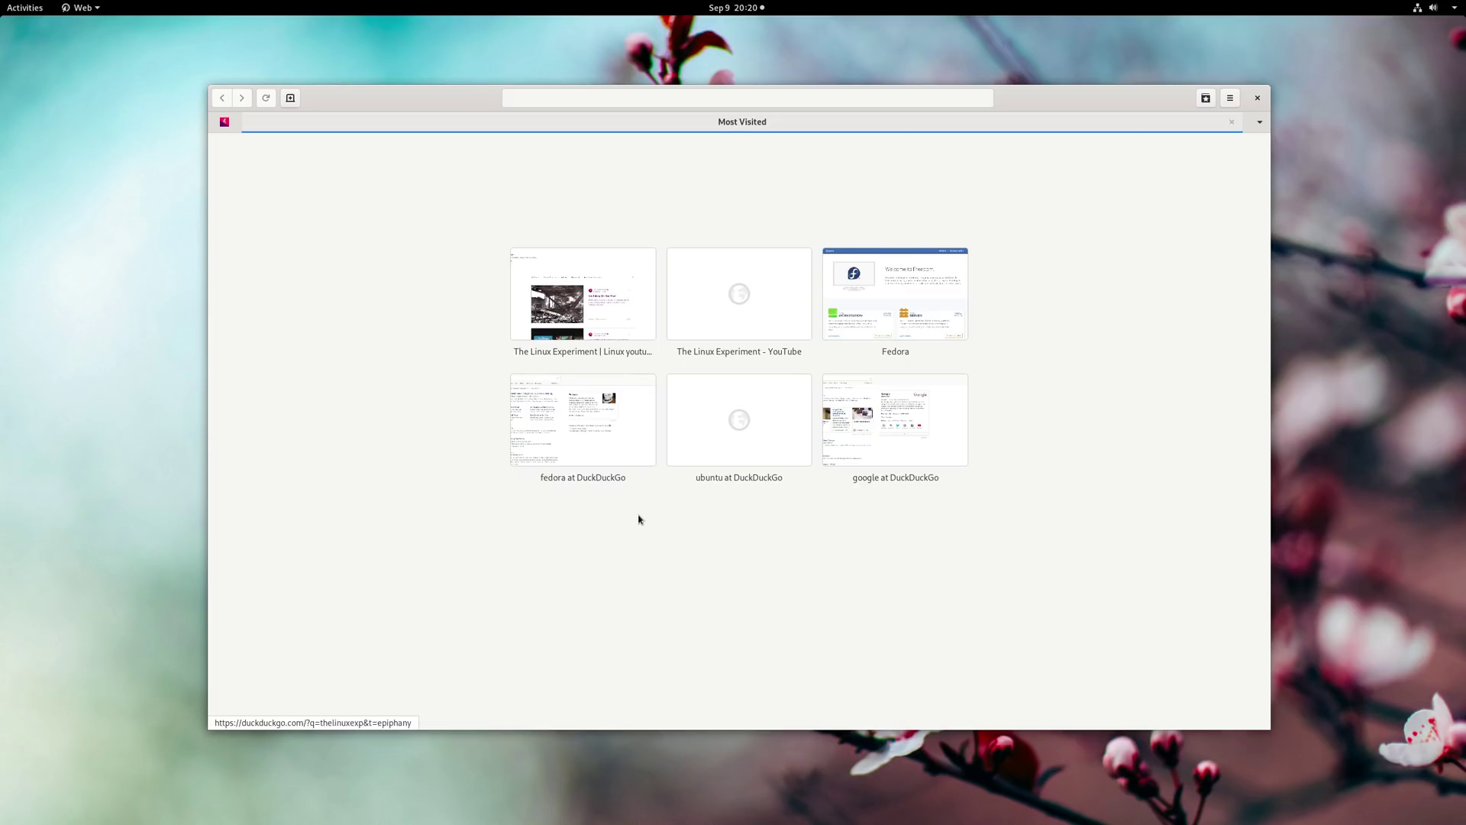
# Open Web's Preferences, scroll through them, and close the dialog.
pyautogui.click(1228, 99)
pyautogui.click(1141, 379)
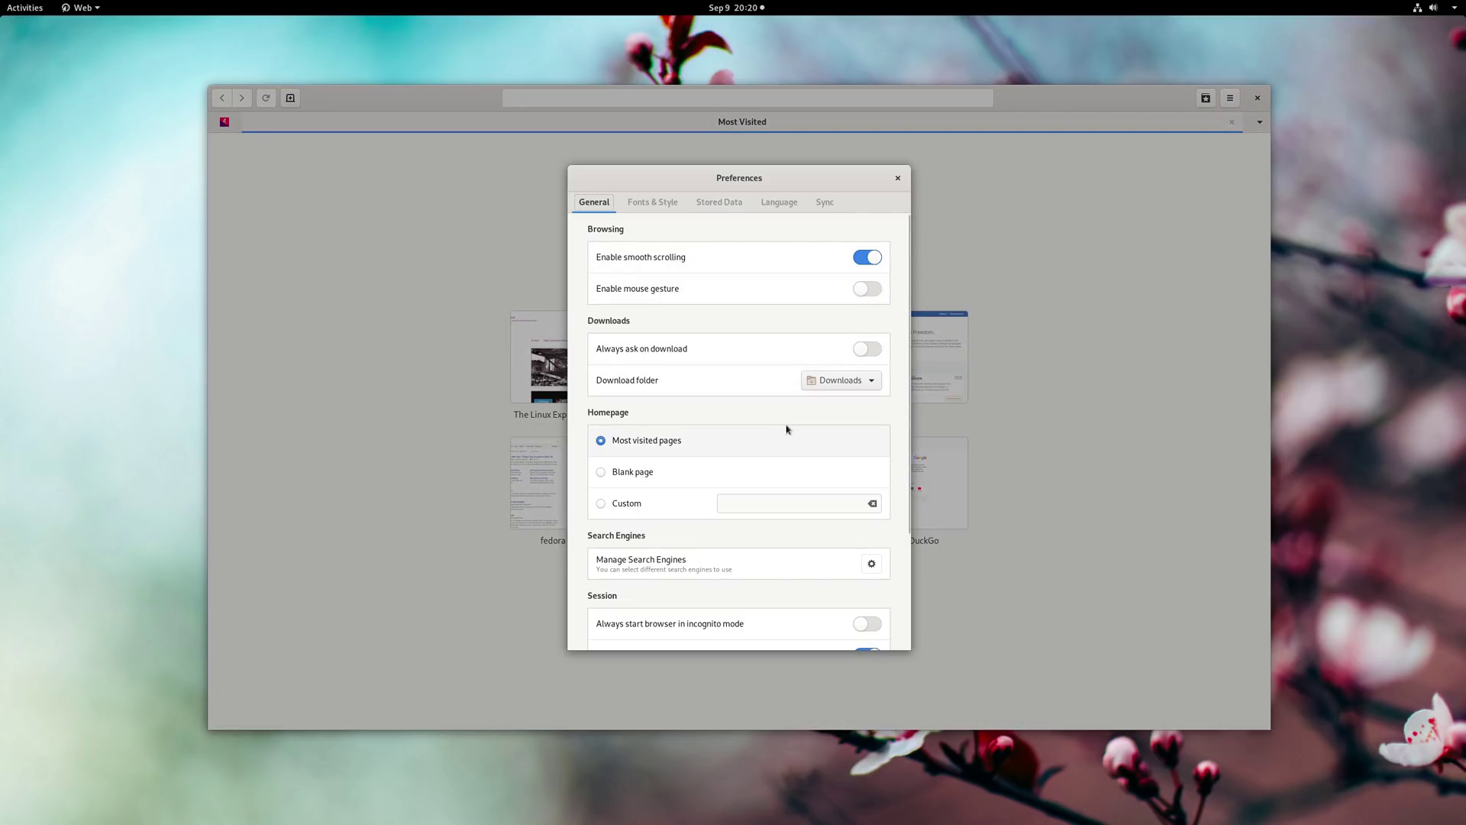
pyautogui.scroll(-4, 787, 421)
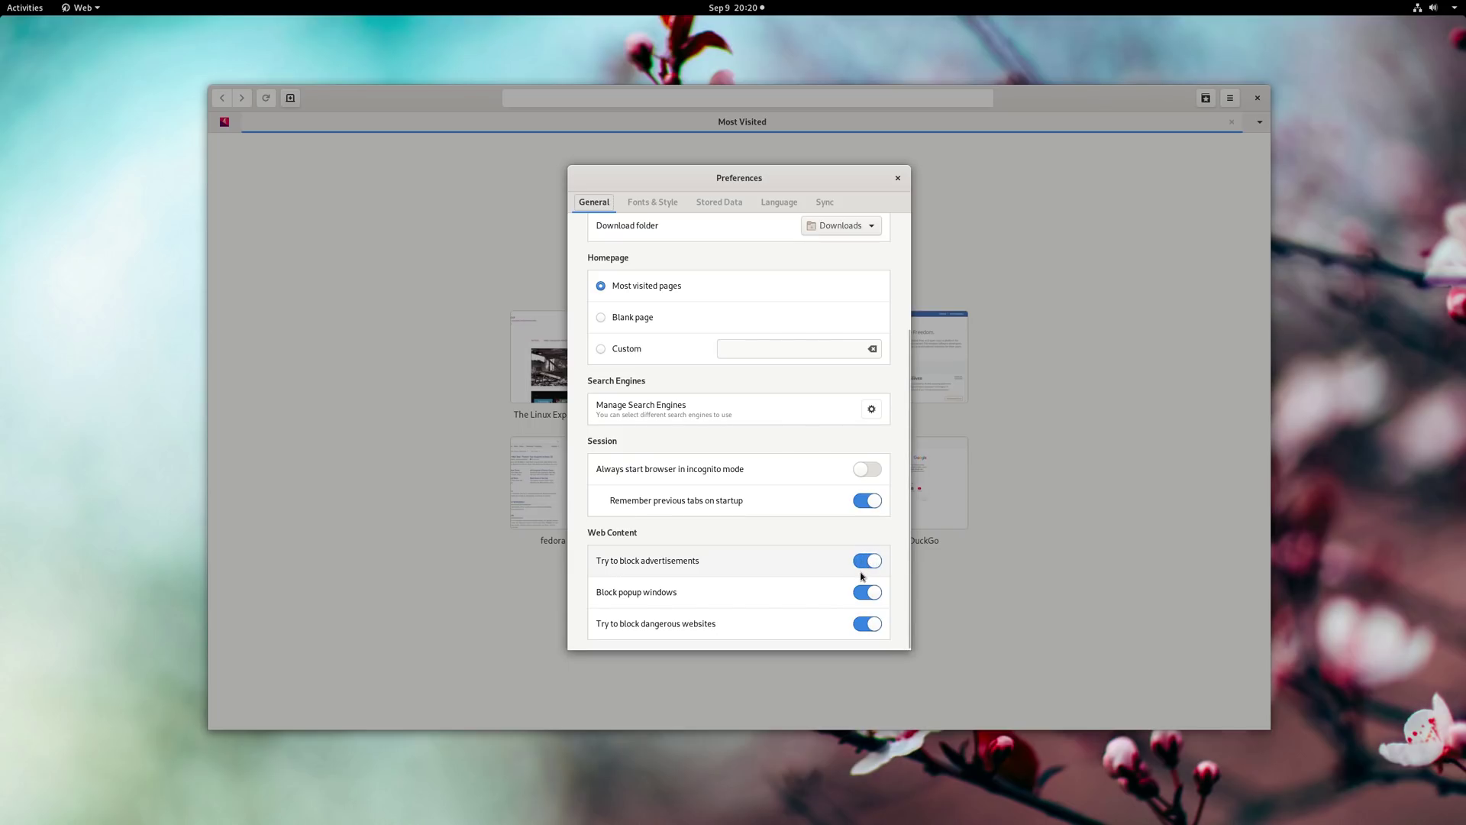
pyautogui.click(898, 178)
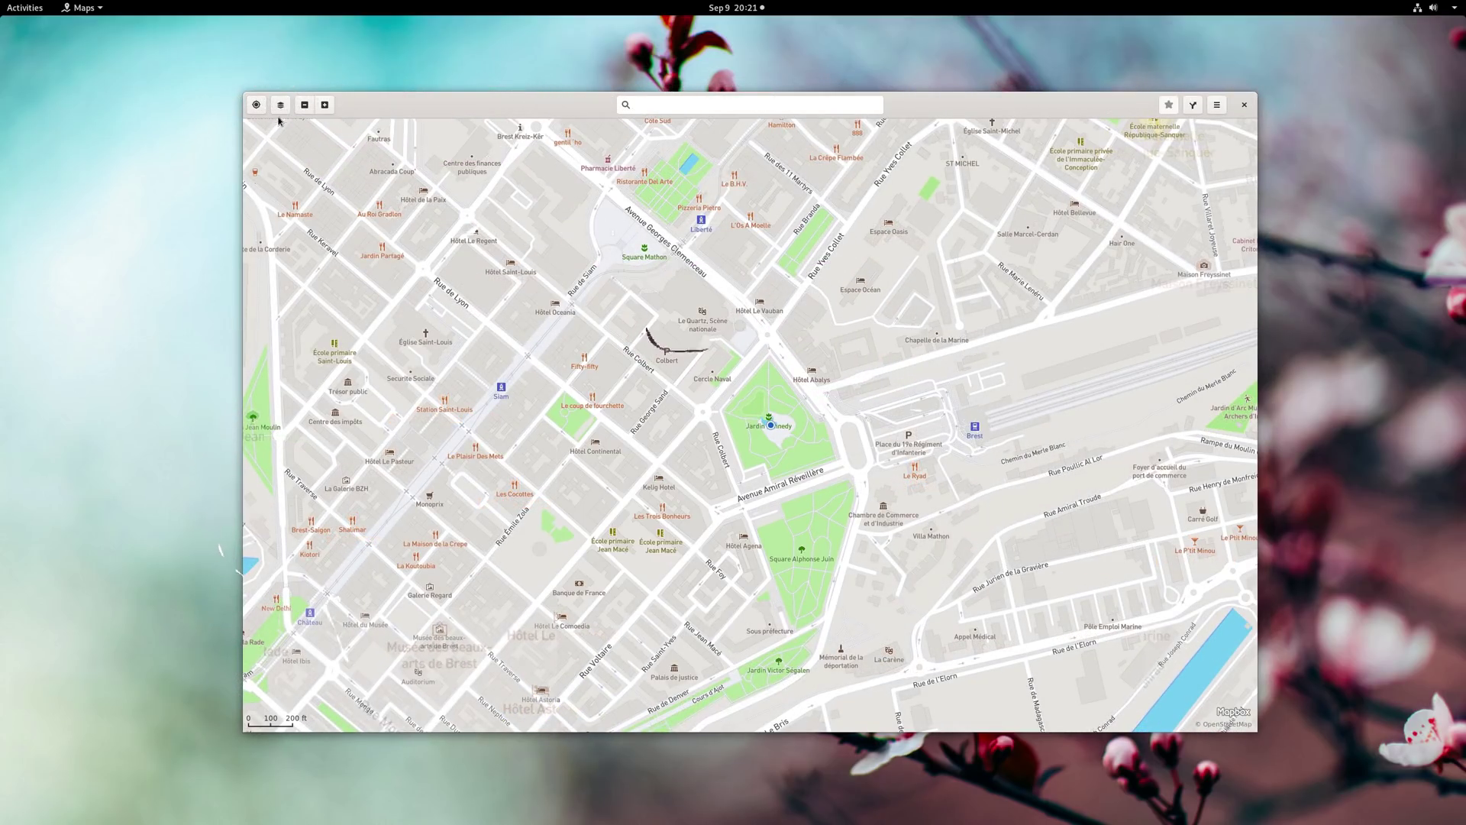
# Switch the map to satellite imagery, then close the Maps window.
pyautogui.click(280, 105)
pyautogui.click(305, 202)
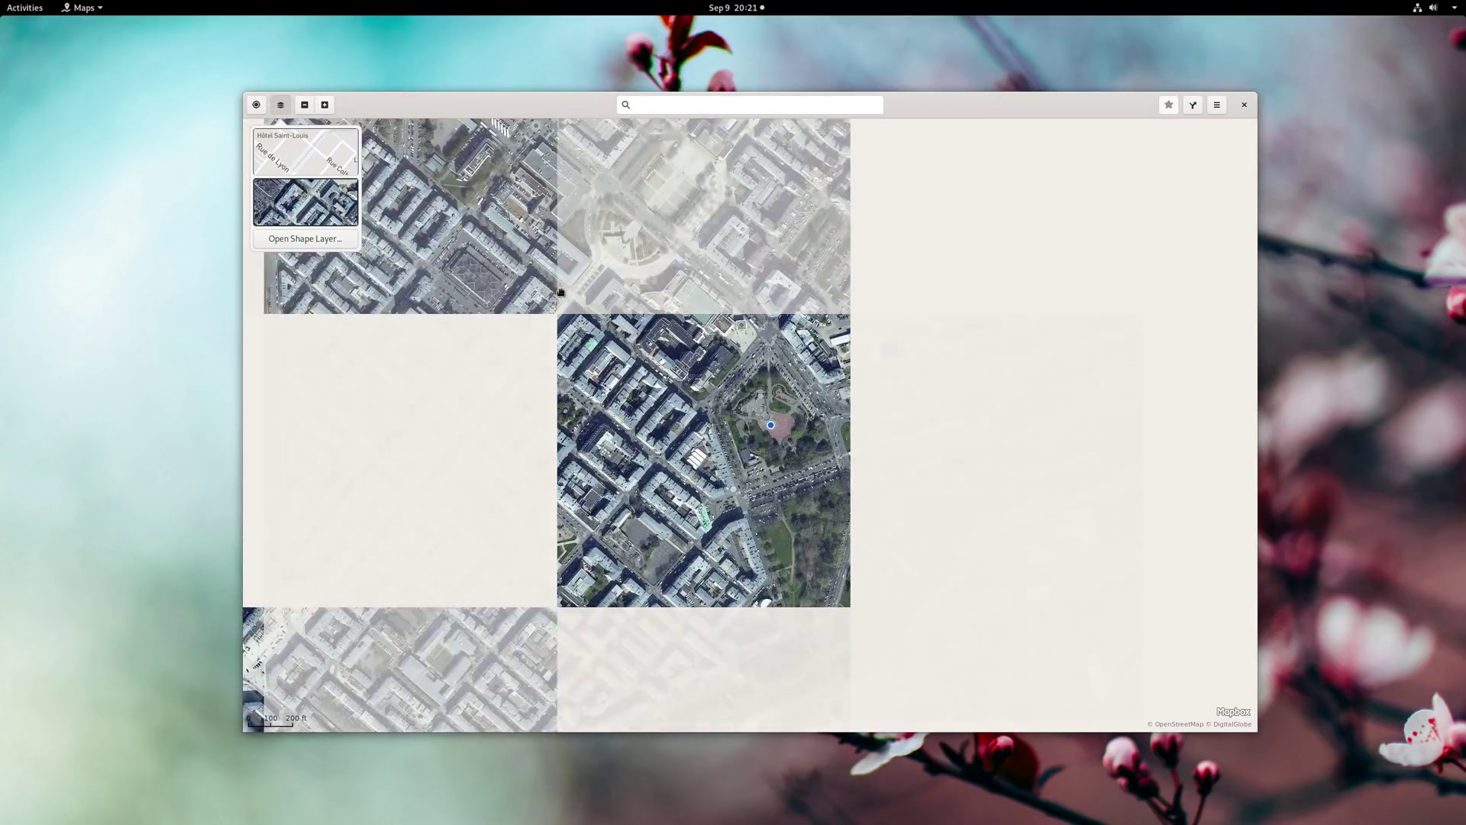
pyautogui.click(567, 290)
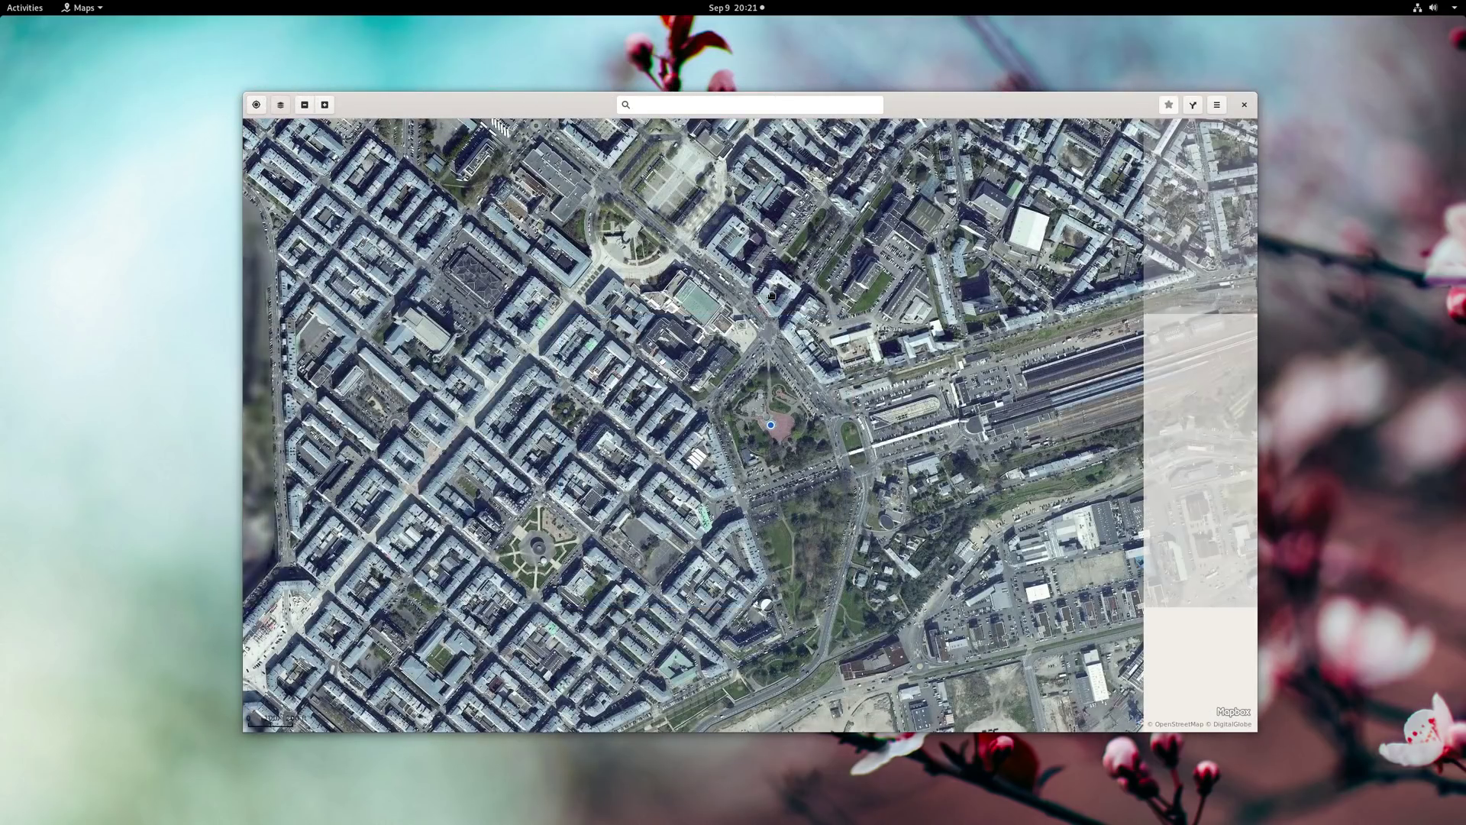
pyautogui.click(1245, 105)
pyautogui.press('super')
pyautogui.press('super')
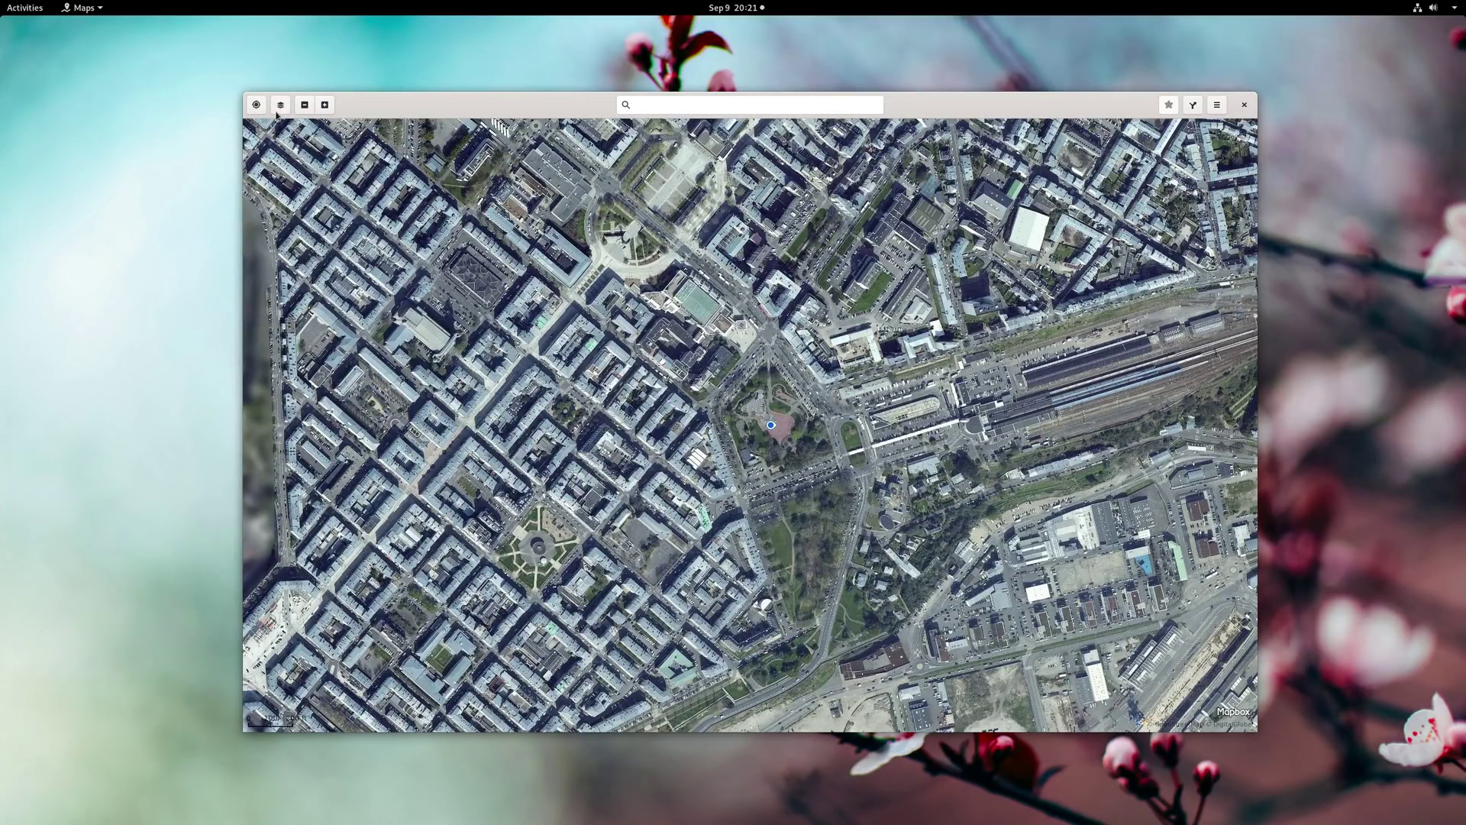
# Switch the map back to street view.
pyautogui.click(280, 106)
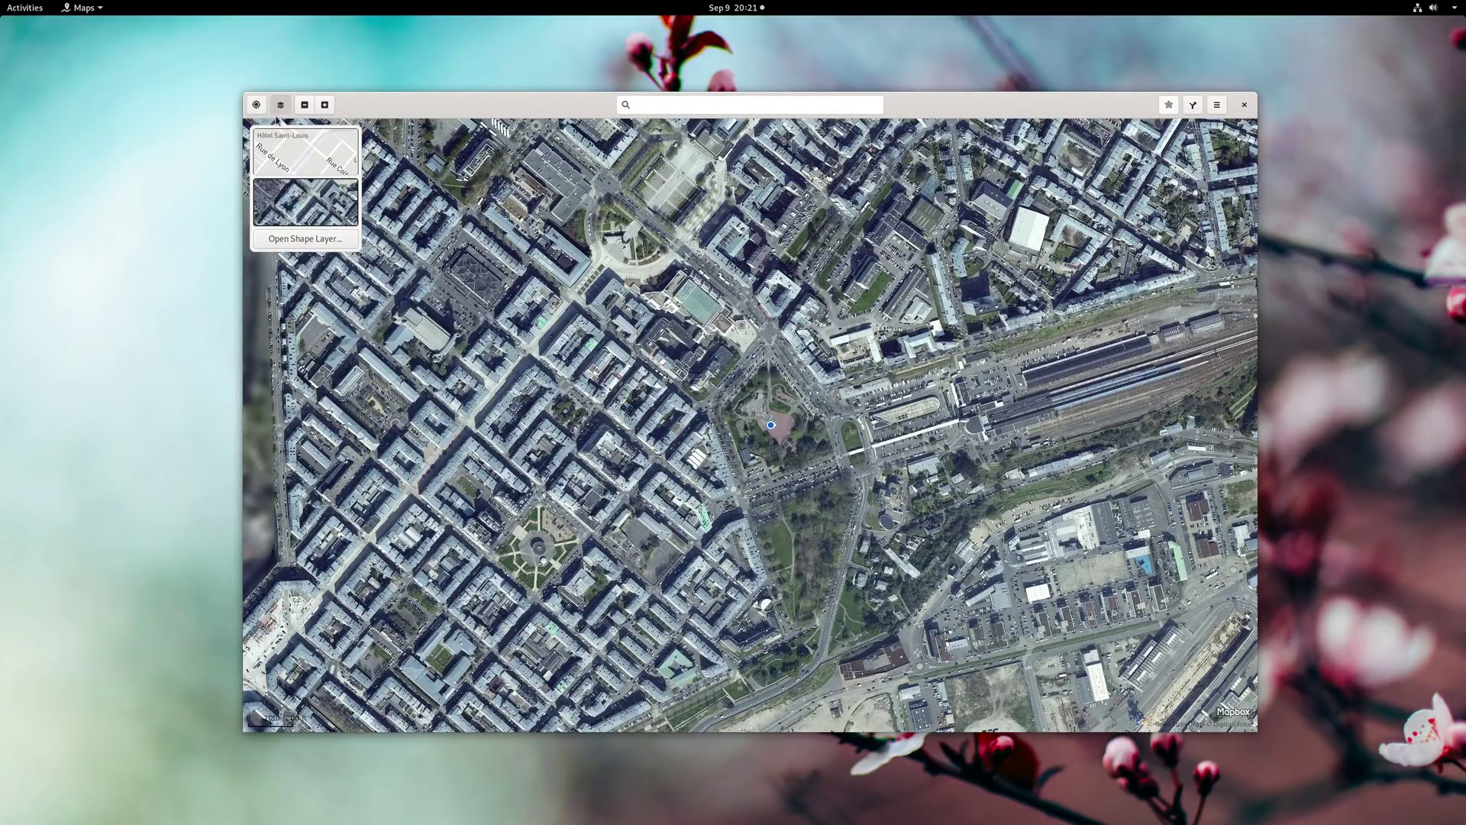
pyautogui.click(295, 162)
pyautogui.click(692, 342)
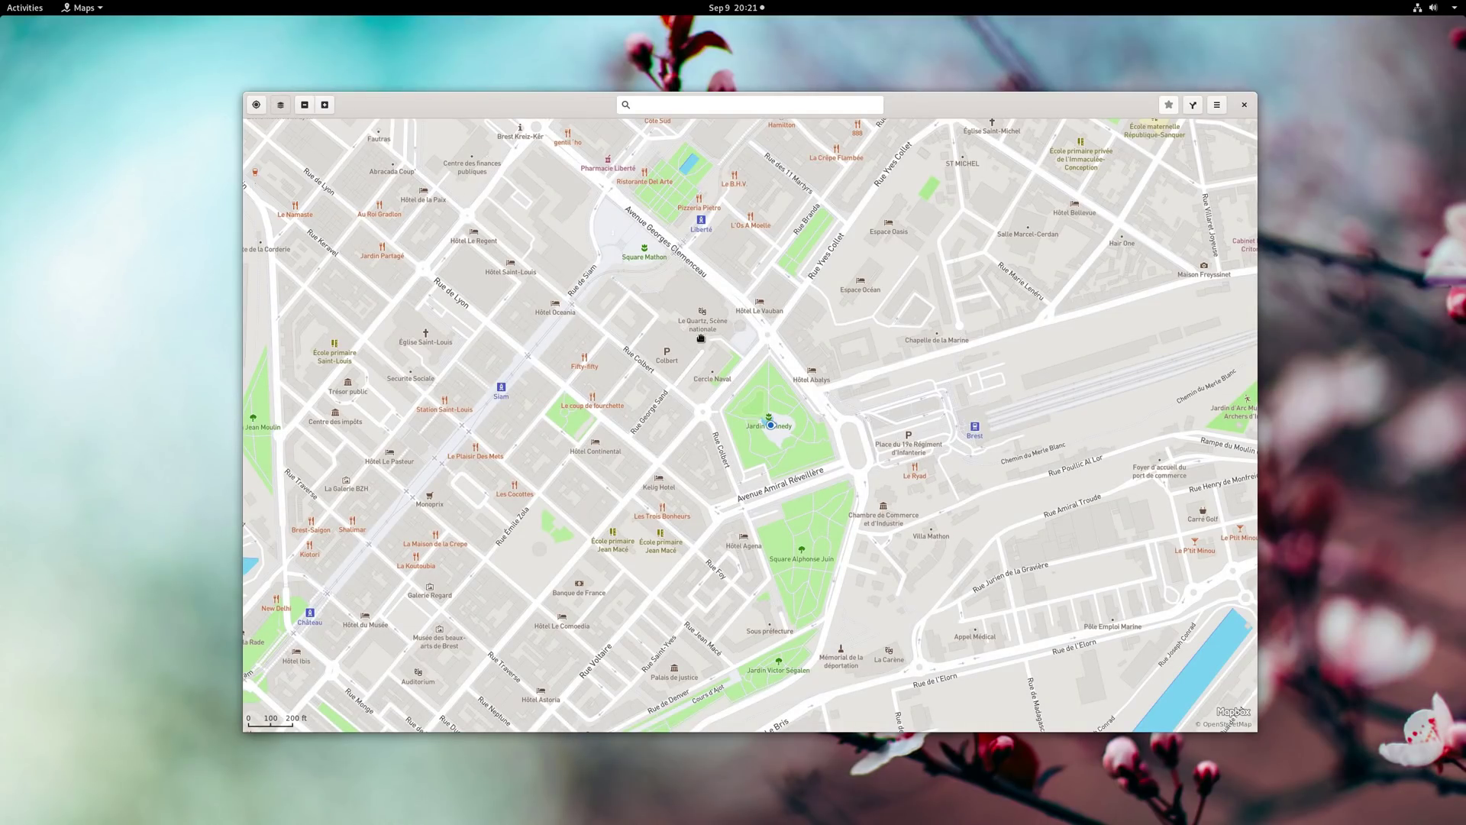
pyautogui.press('Down')
# Pan toward Brest harbour and zoom out to show more of the town.
pyautogui.press('Right')
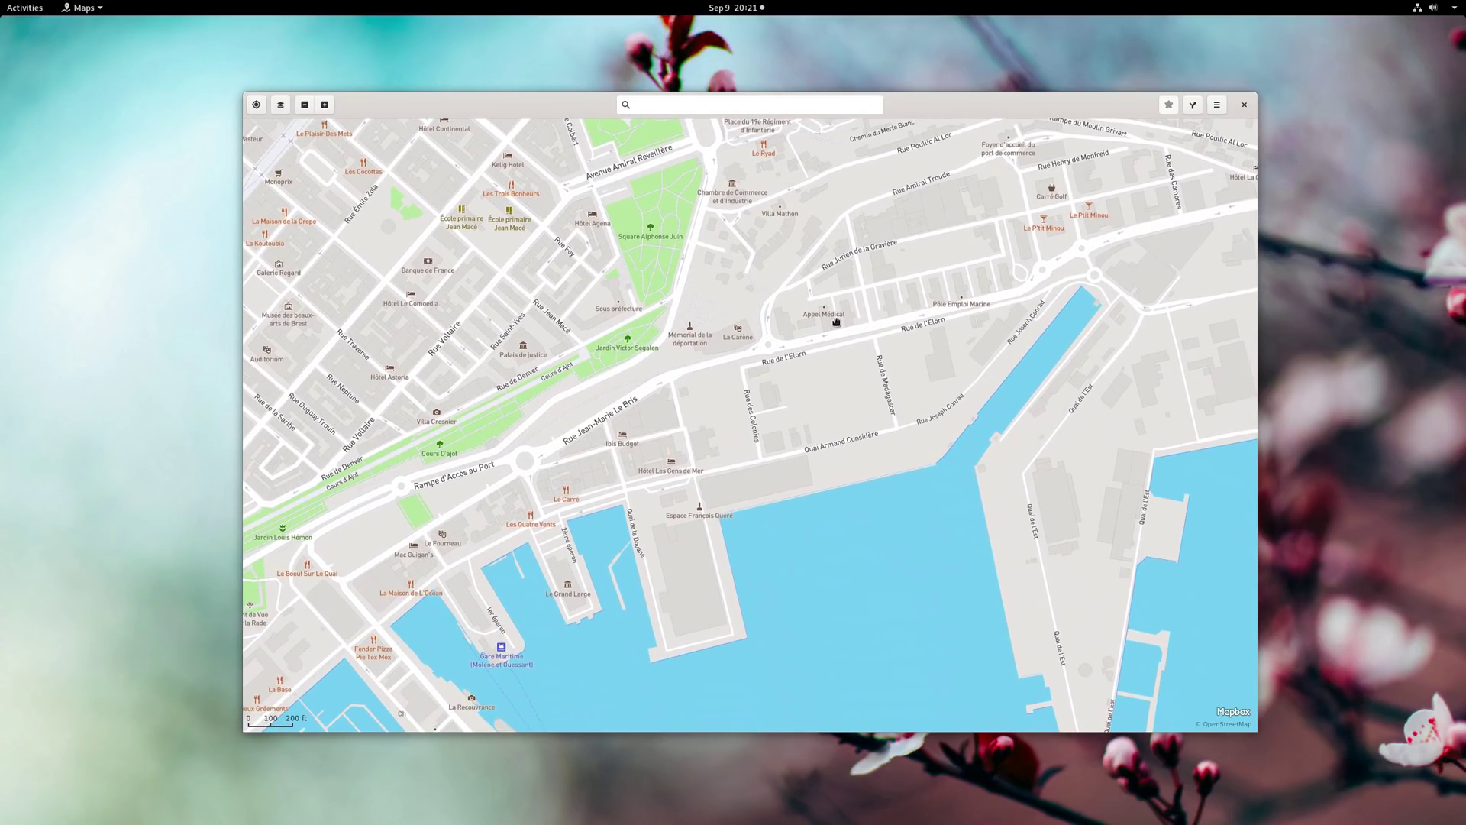
pyautogui.scroll(1, 834, 321)
pyautogui.scroll(-2, 835, 321)
pyautogui.scroll(-2, 834, 321)
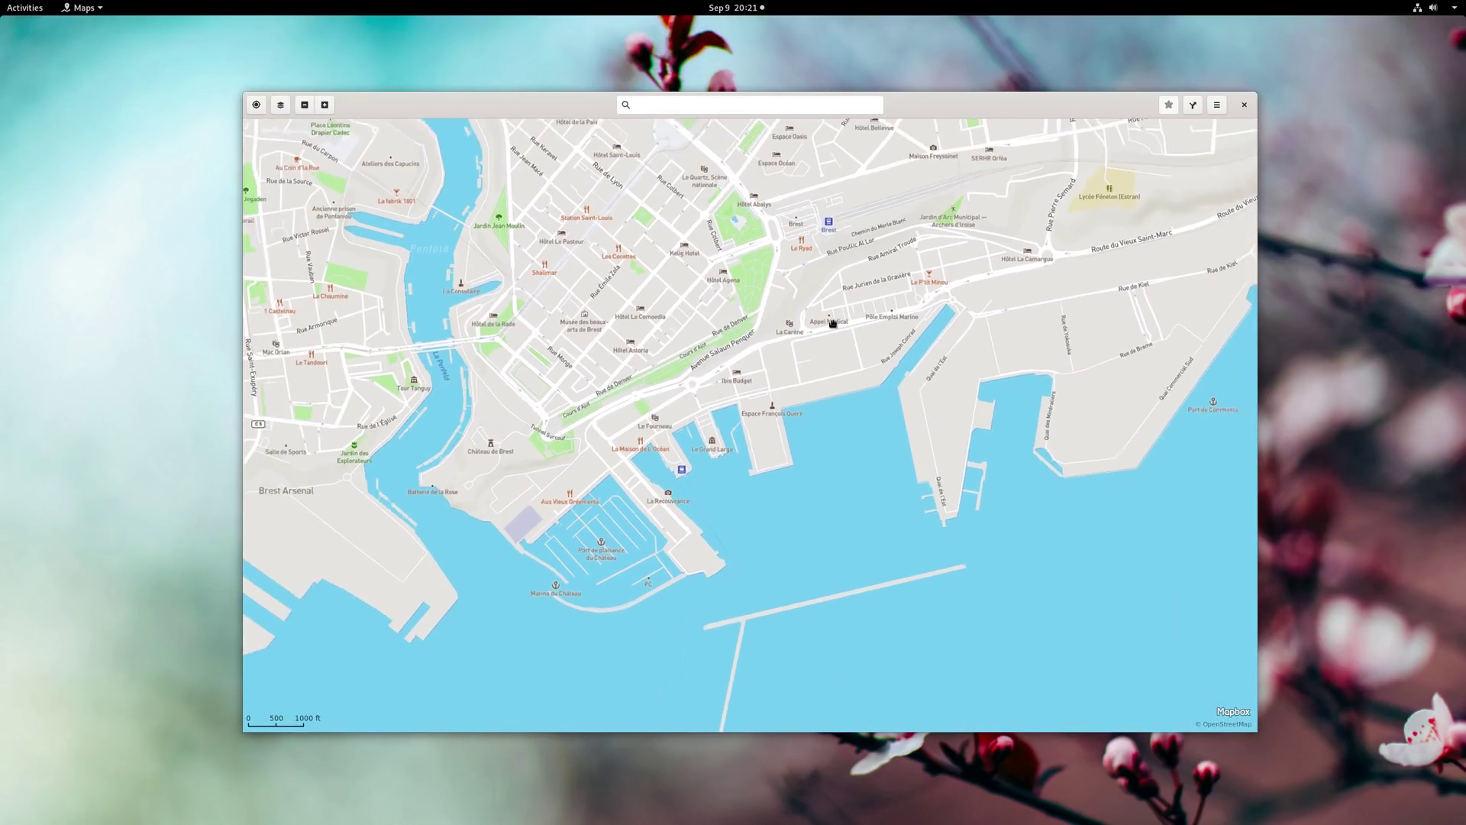
pyautogui.moveTo(743, 301)
pyautogui.mouseDown()
pyautogui.moveTo(786, 380)
pyautogui.moveTo(723, 382)
pyautogui.mouseUp()
pyautogui.moveTo(722, 381); pyautogui.dragTo(732, 408)
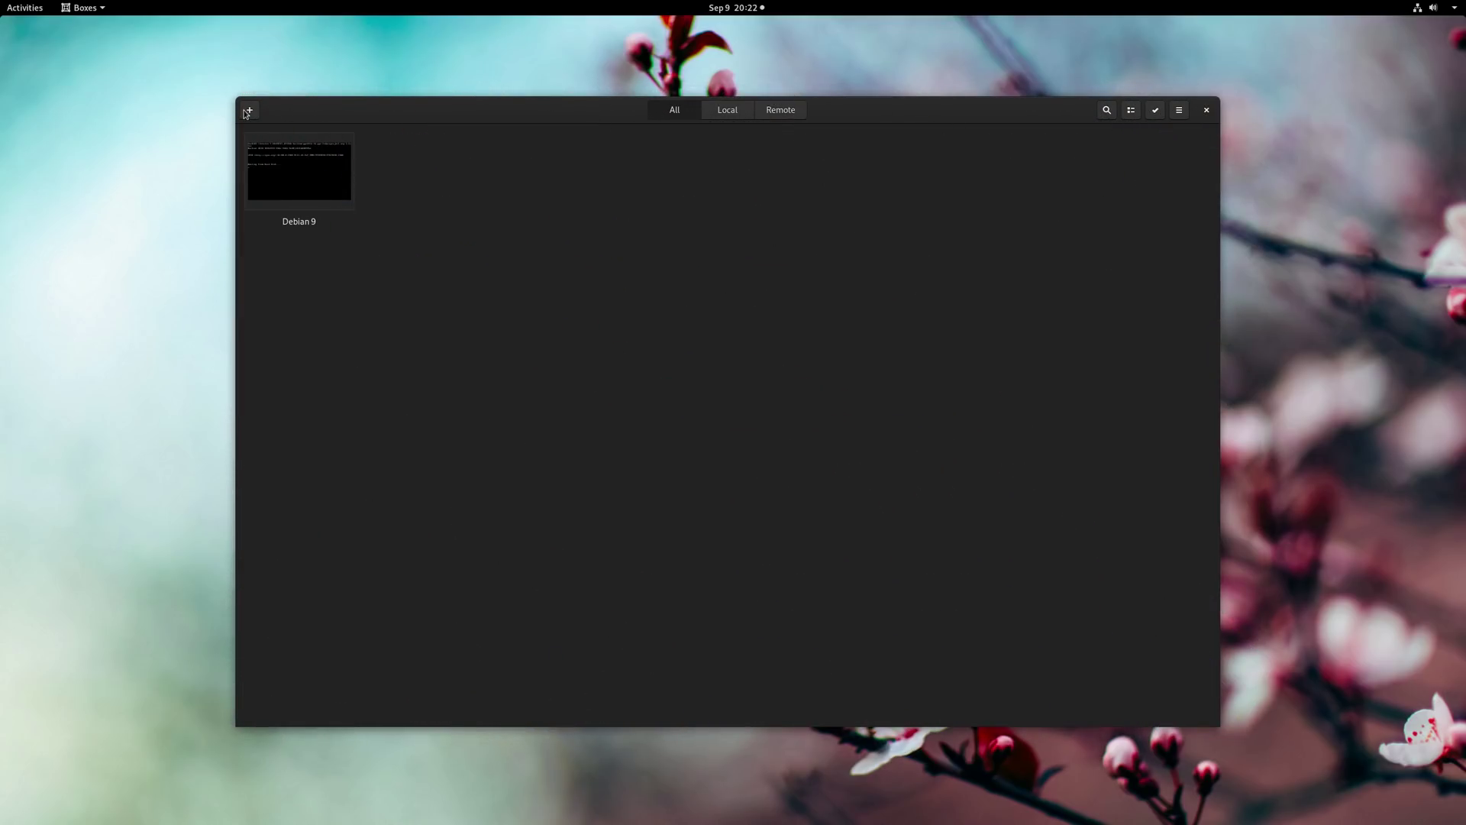
# Start a new virtual machine in Boxes, look at downloadable OSes, then choose Debian 9 as the source.
pyautogui.click(247, 111)
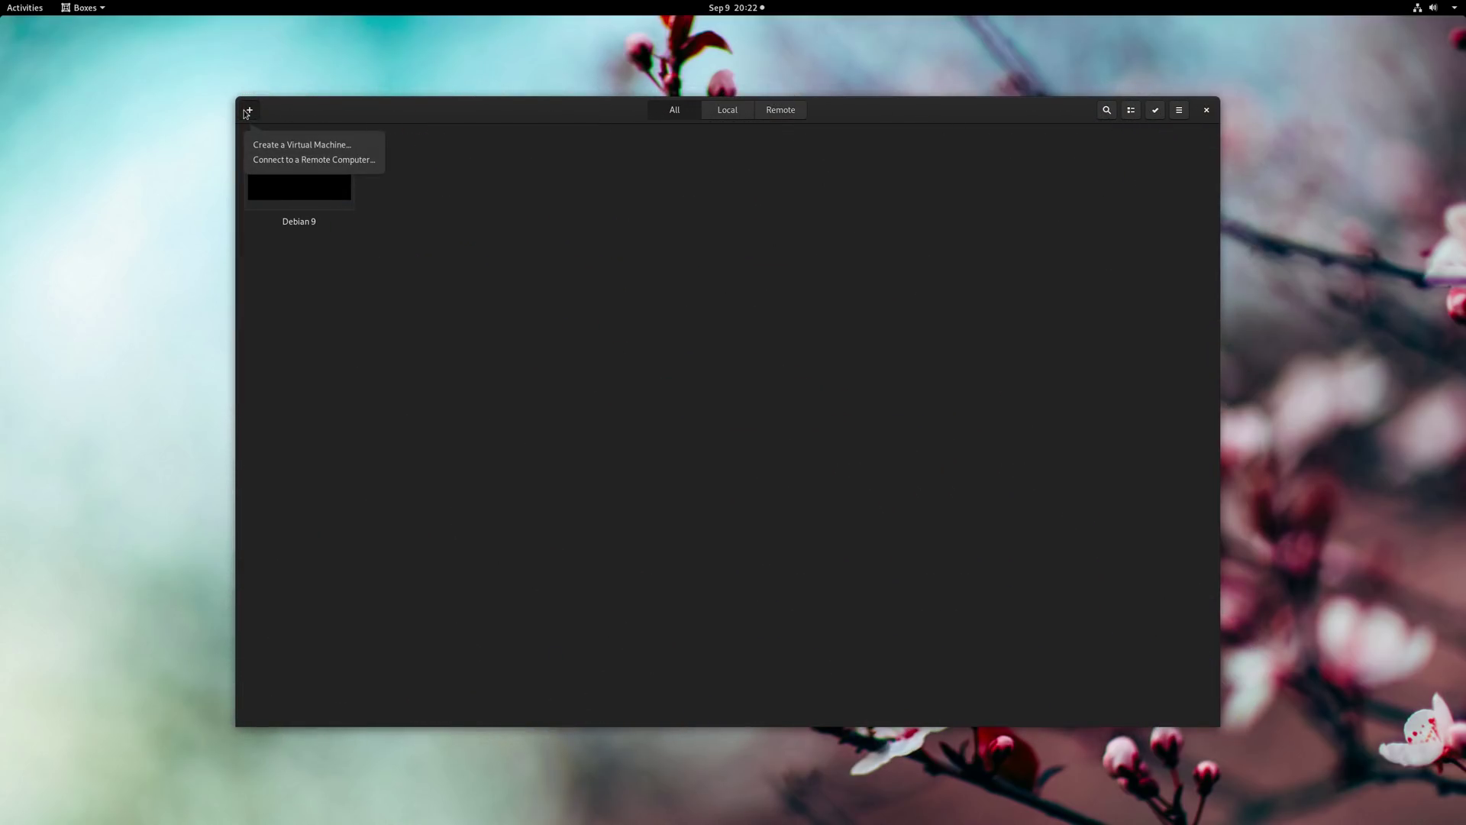
pyautogui.click(276, 146)
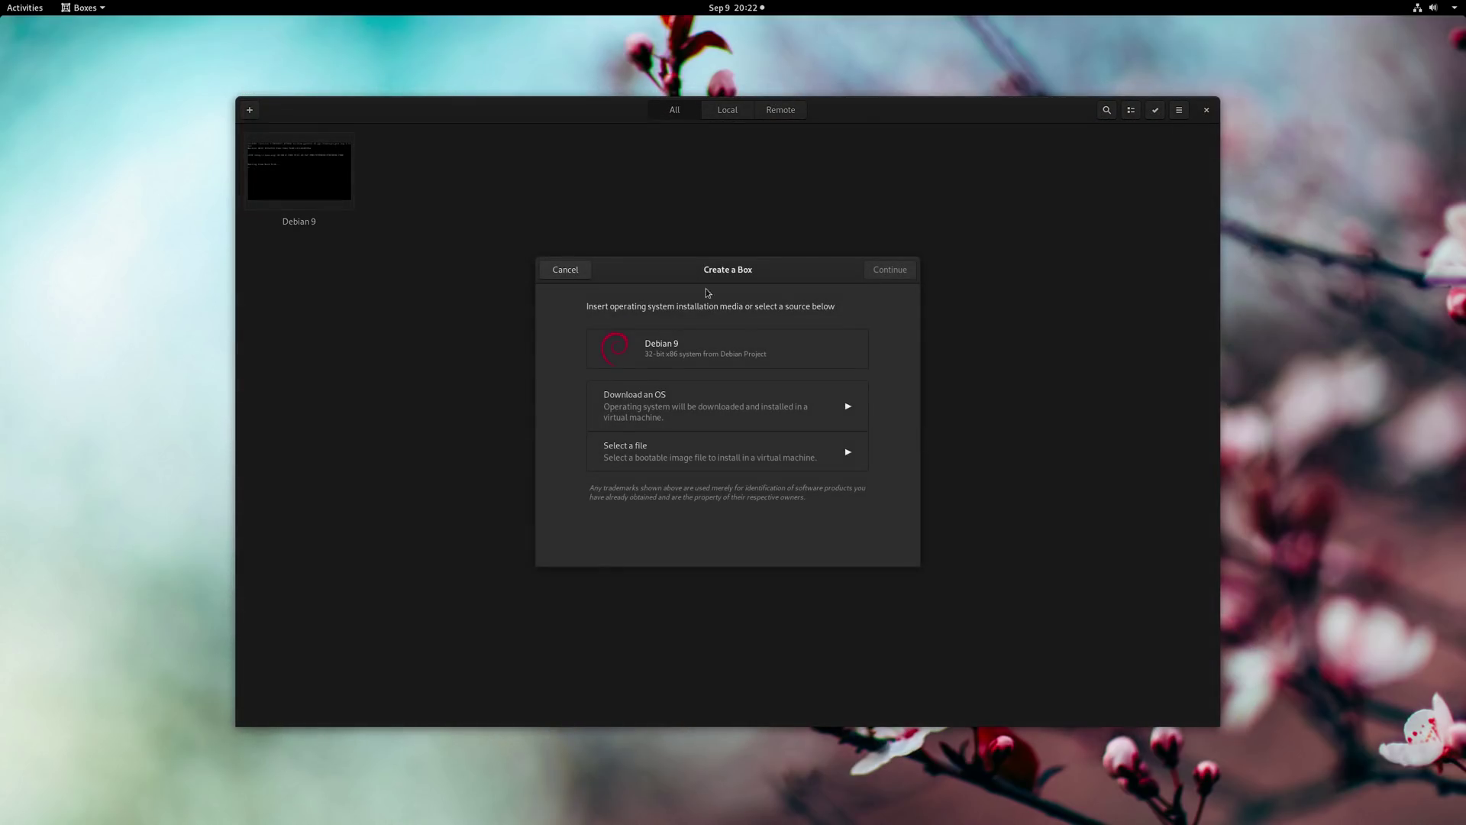
pyautogui.click(743, 407)
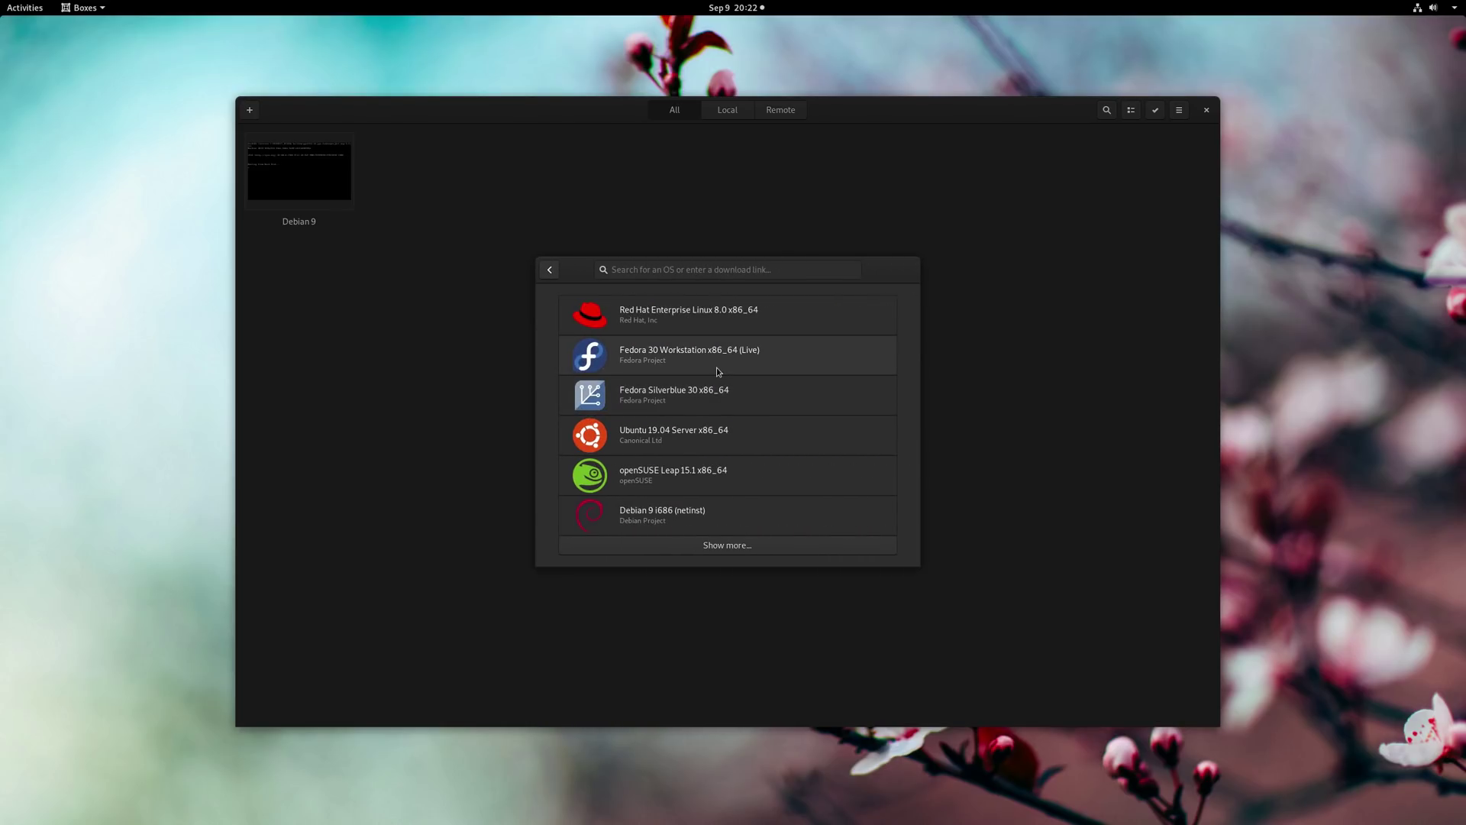
pyautogui.click(539, 271)
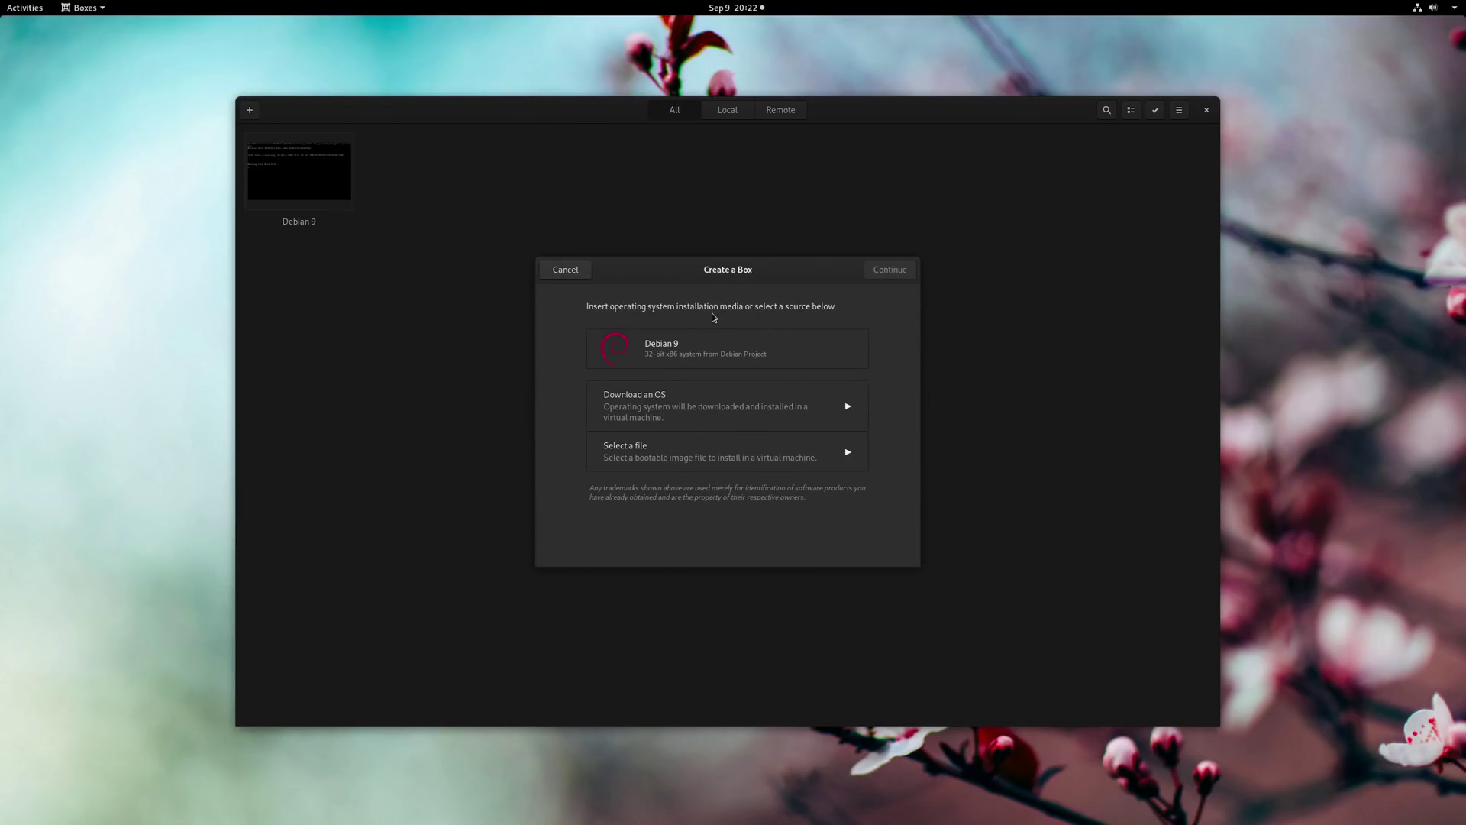
pyautogui.click(714, 358)
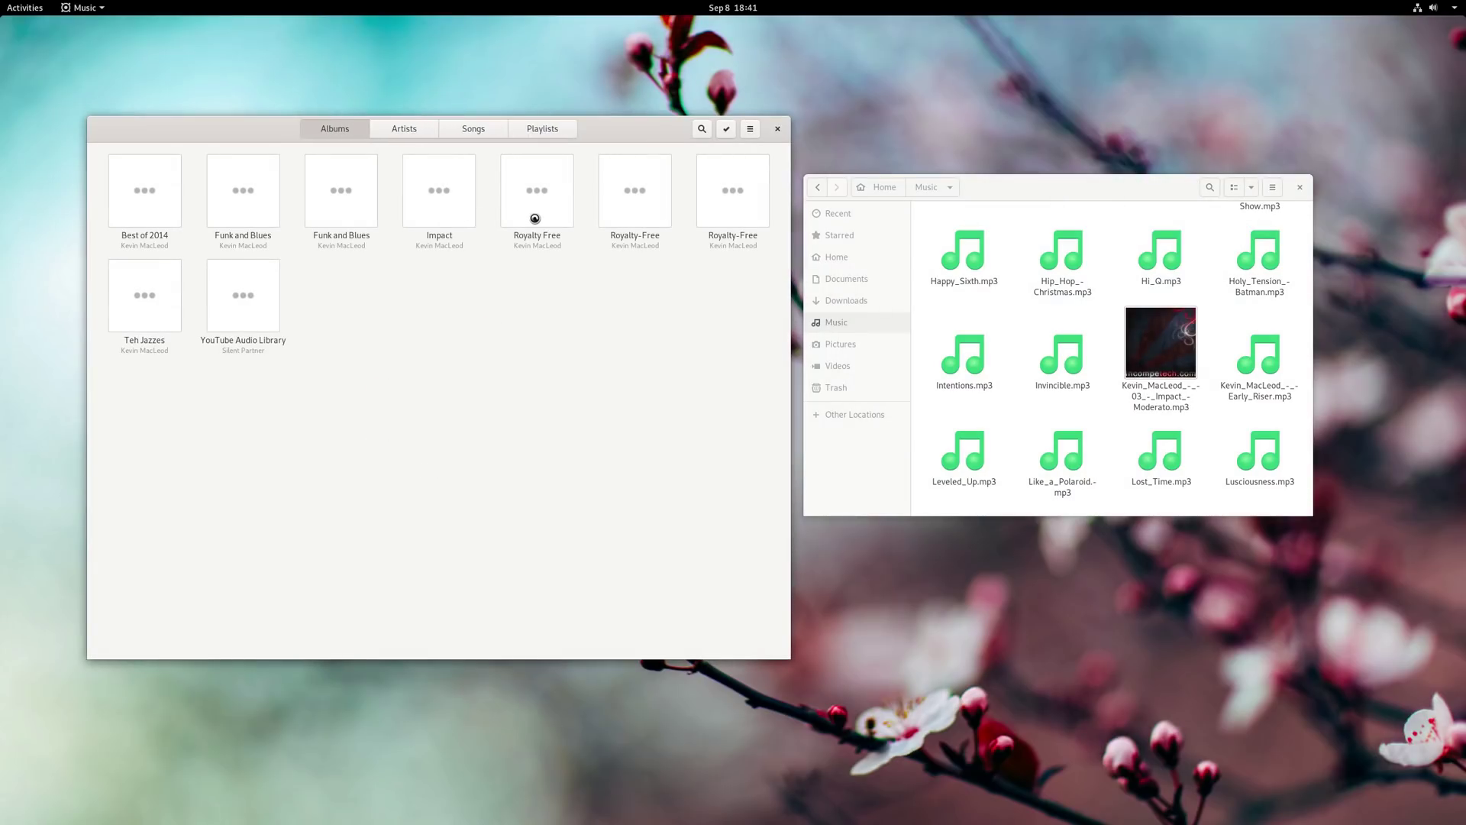
# View the About Music window from the main menu and close it.
pyautogui.click(752, 126)
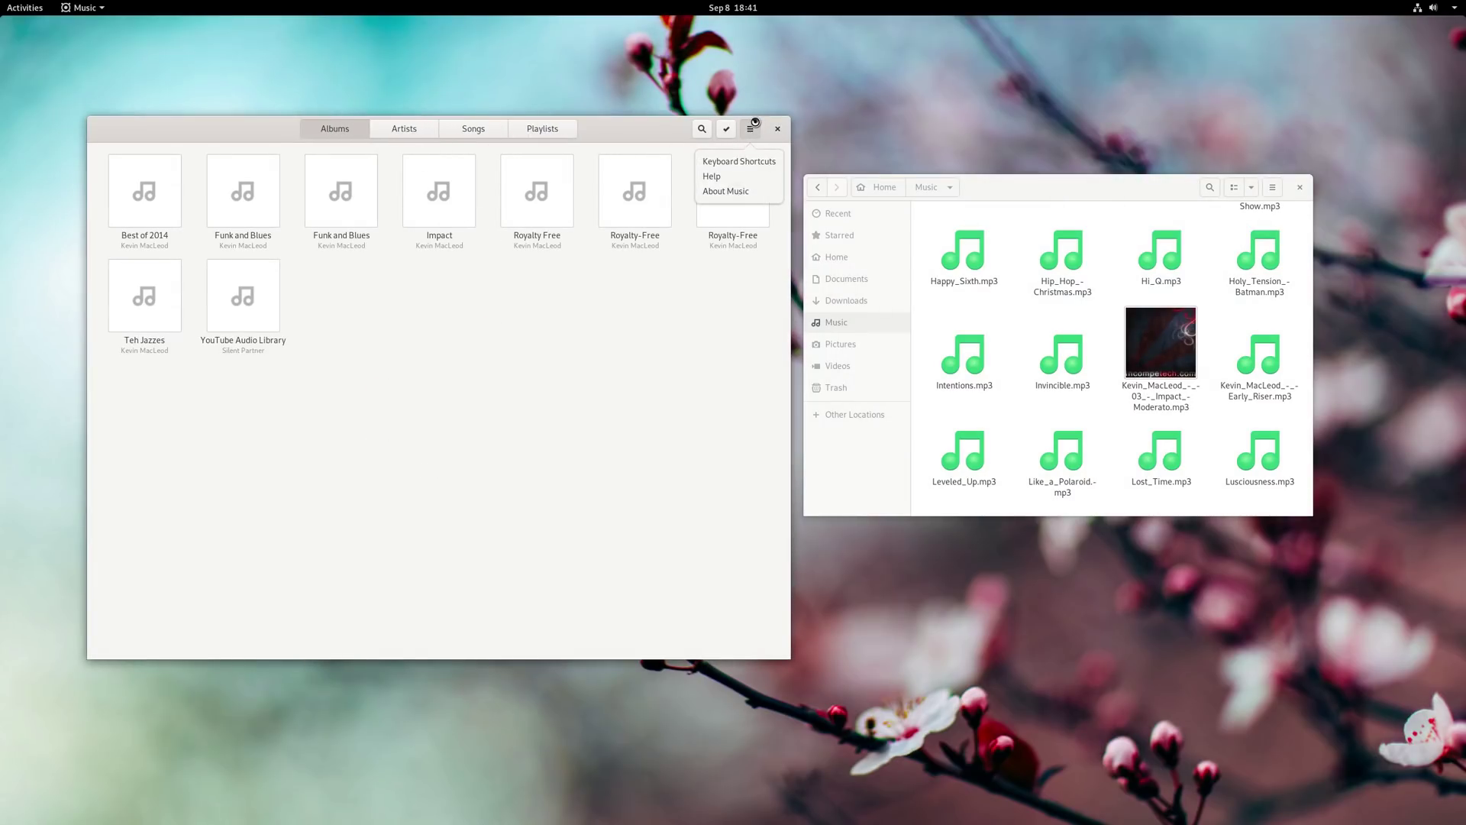
pyautogui.click(729, 192)
pyautogui.click(549, 303)
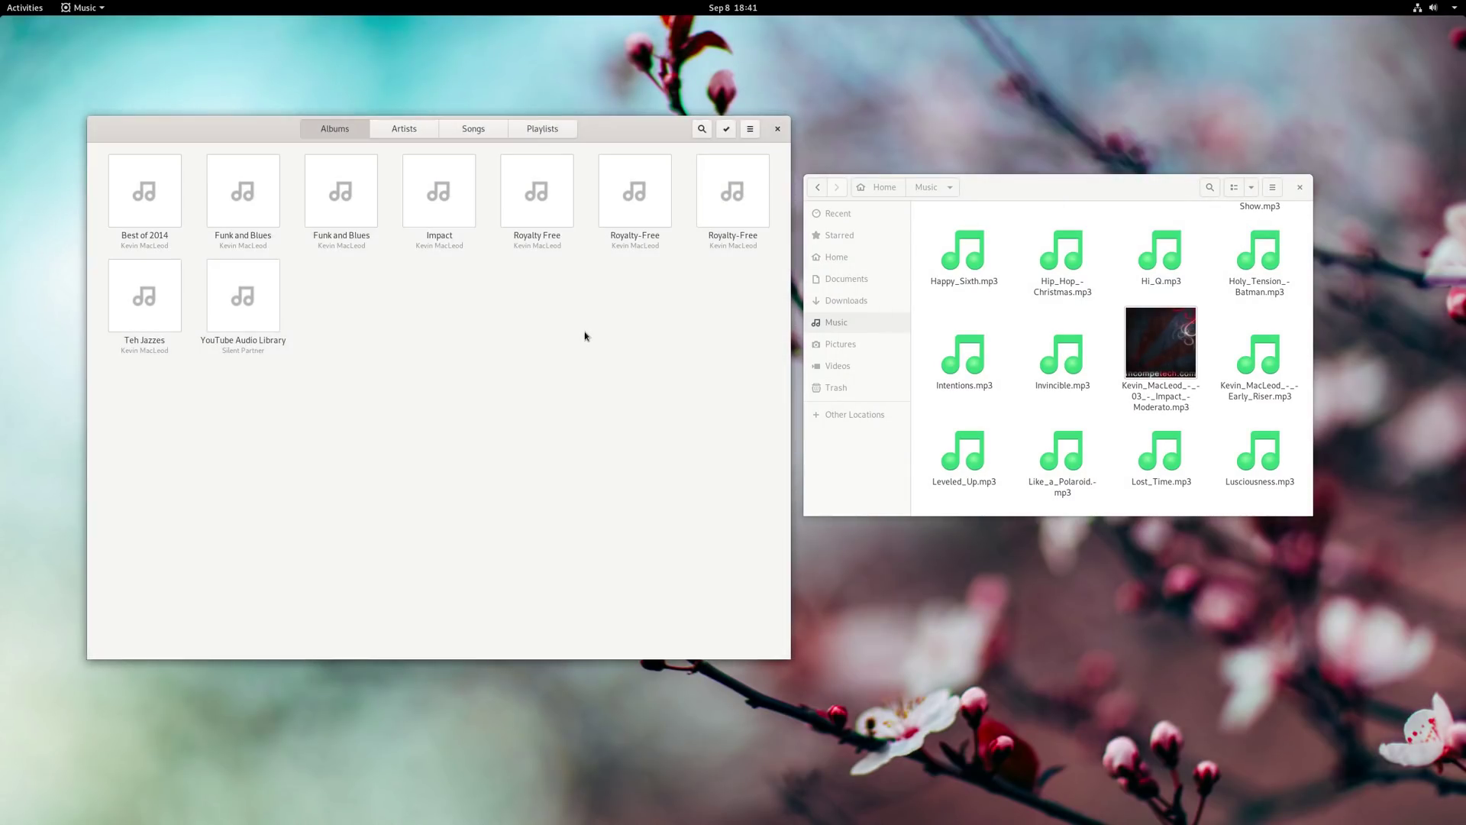
# Browse the Silent Partner and Twin Musicom artists, then the Most Played playlist.
pyautogui.click(421, 129)
pyautogui.click(143, 285)
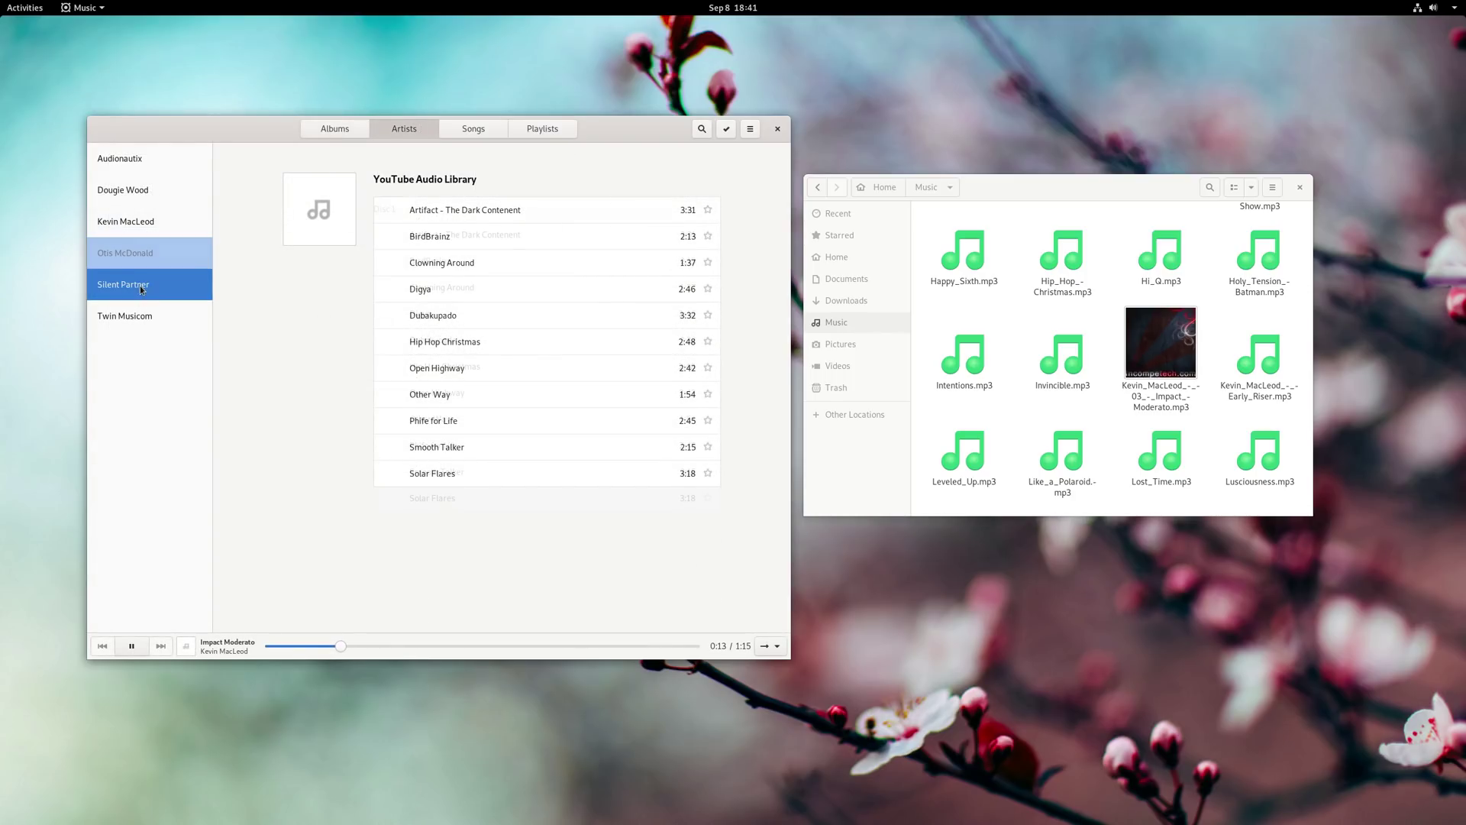
pyautogui.click(146, 329)
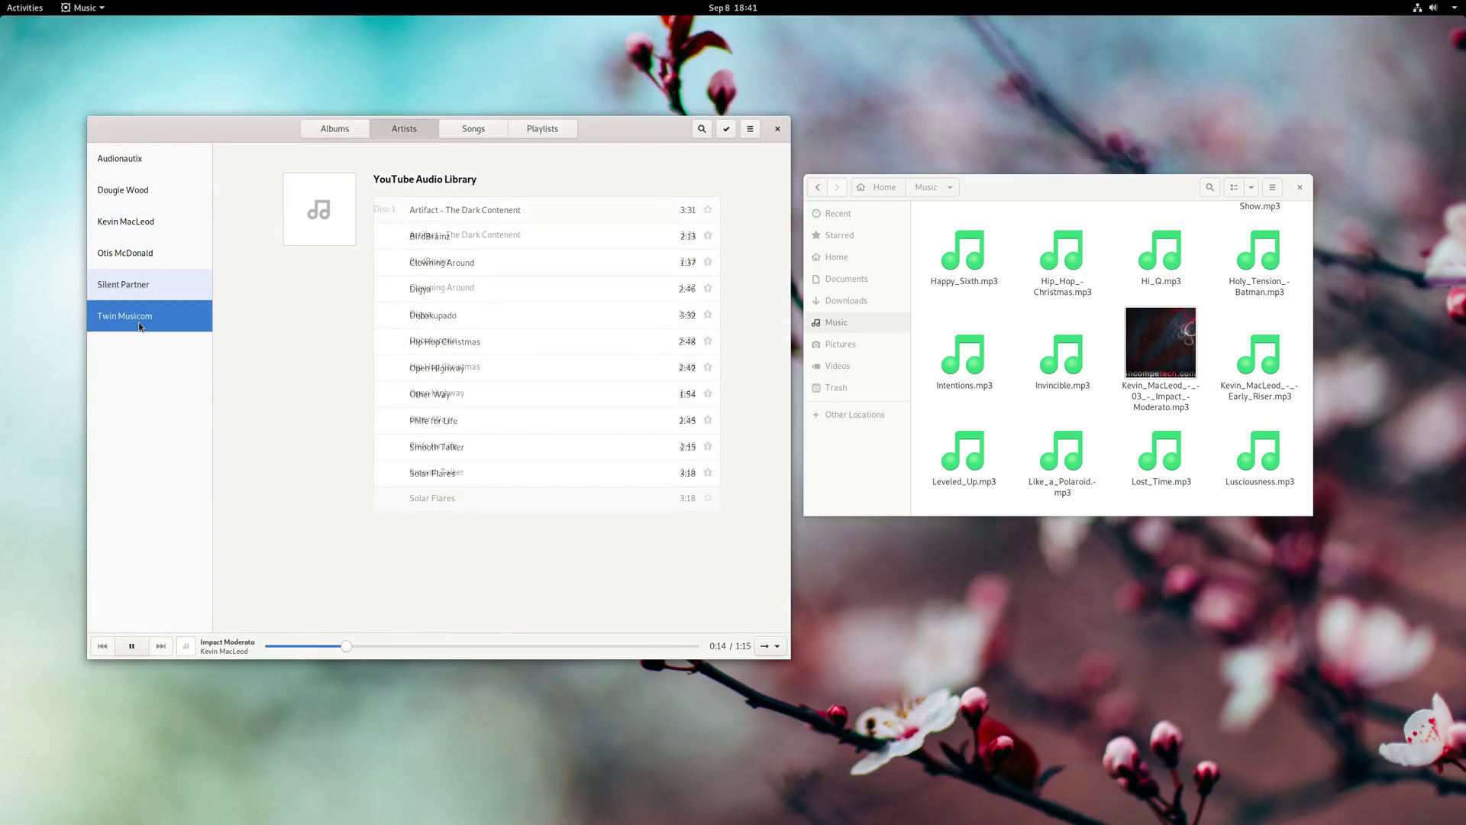
pyautogui.click(535, 129)
pyautogui.click(145, 193)
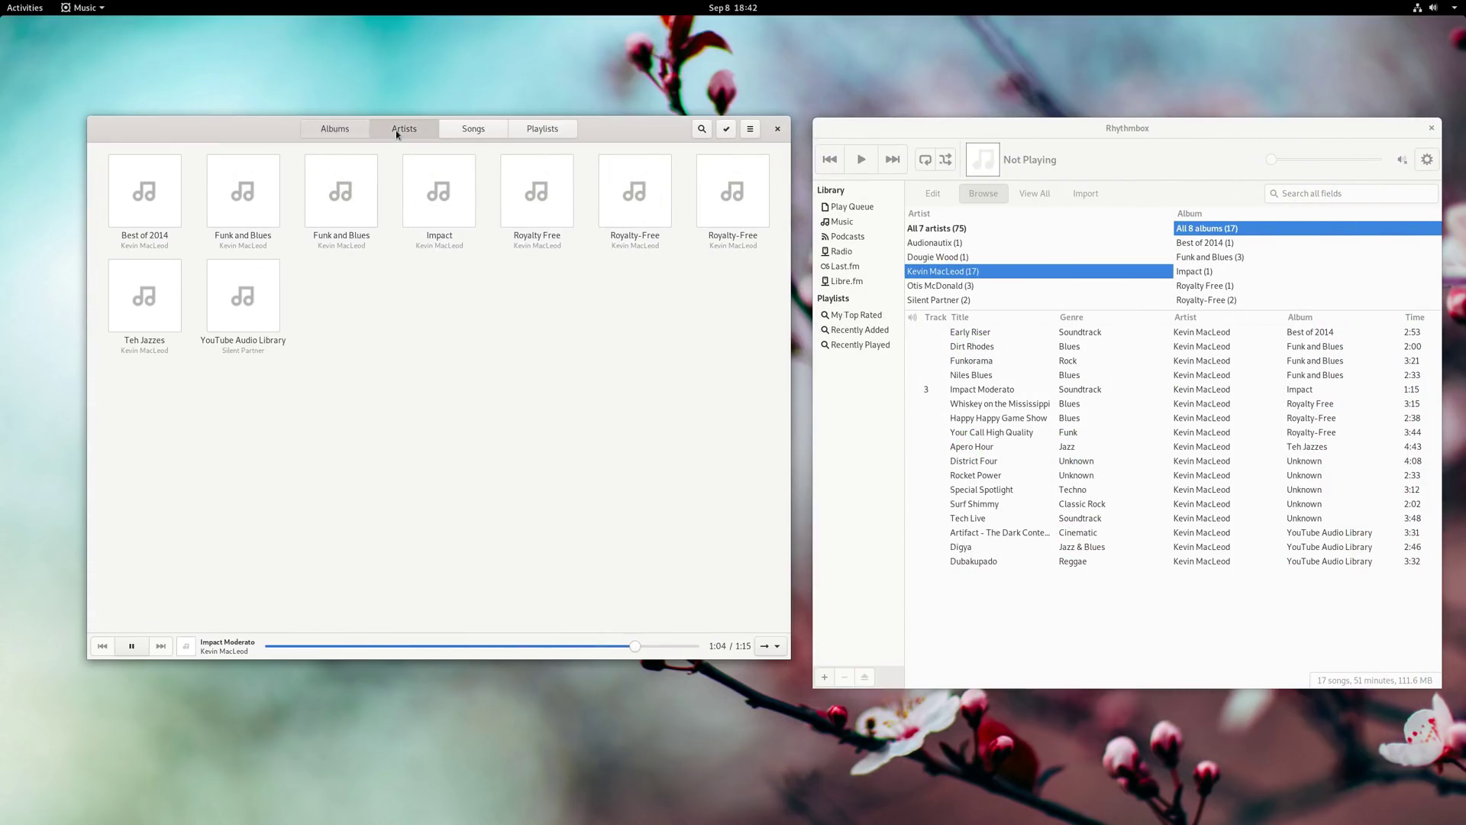
# Return to Artists and play Digya from Otis McDonald's tracks.
pyautogui.click(396, 135)
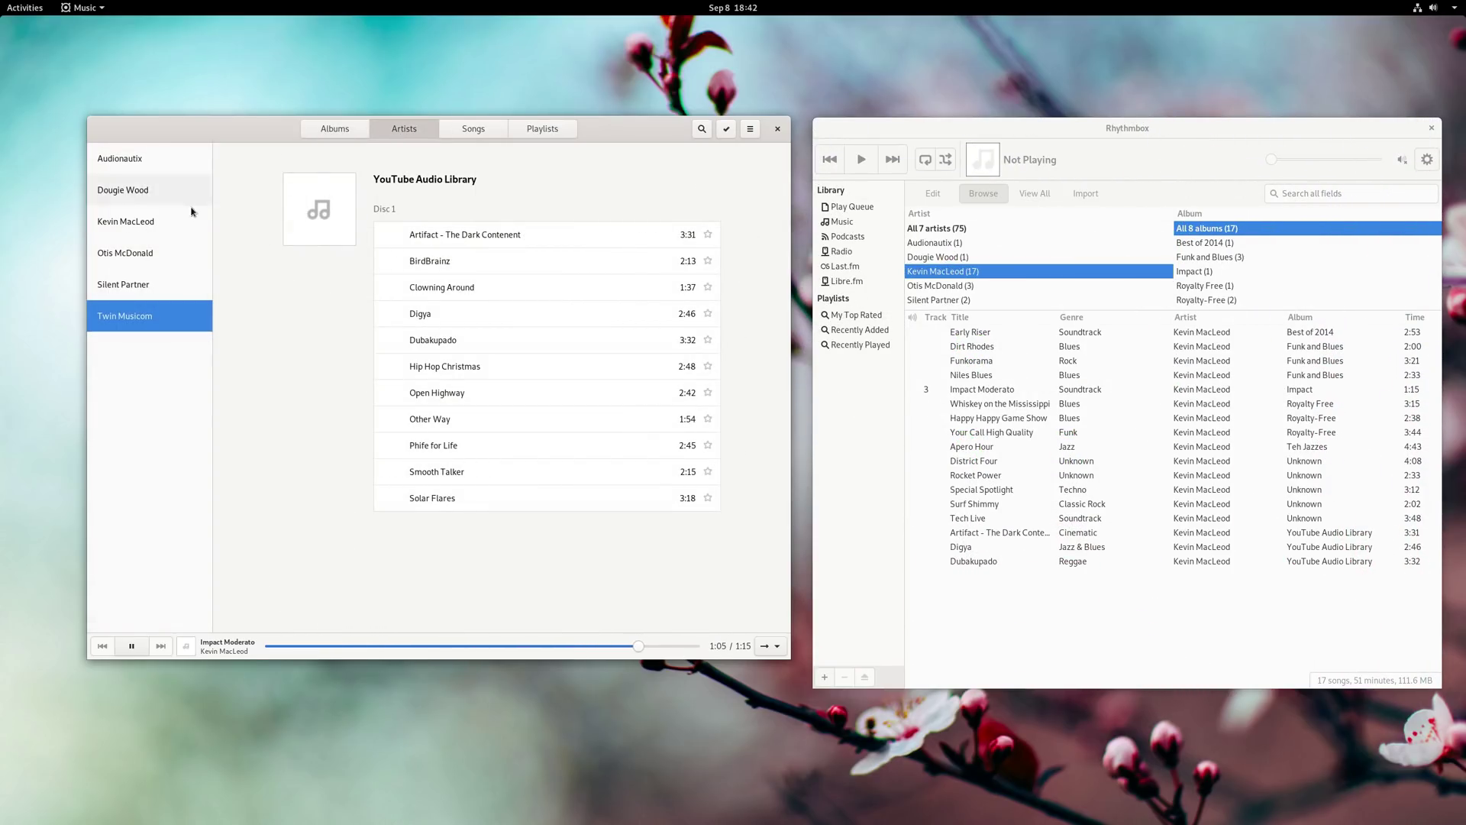
pyautogui.click(138, 252)
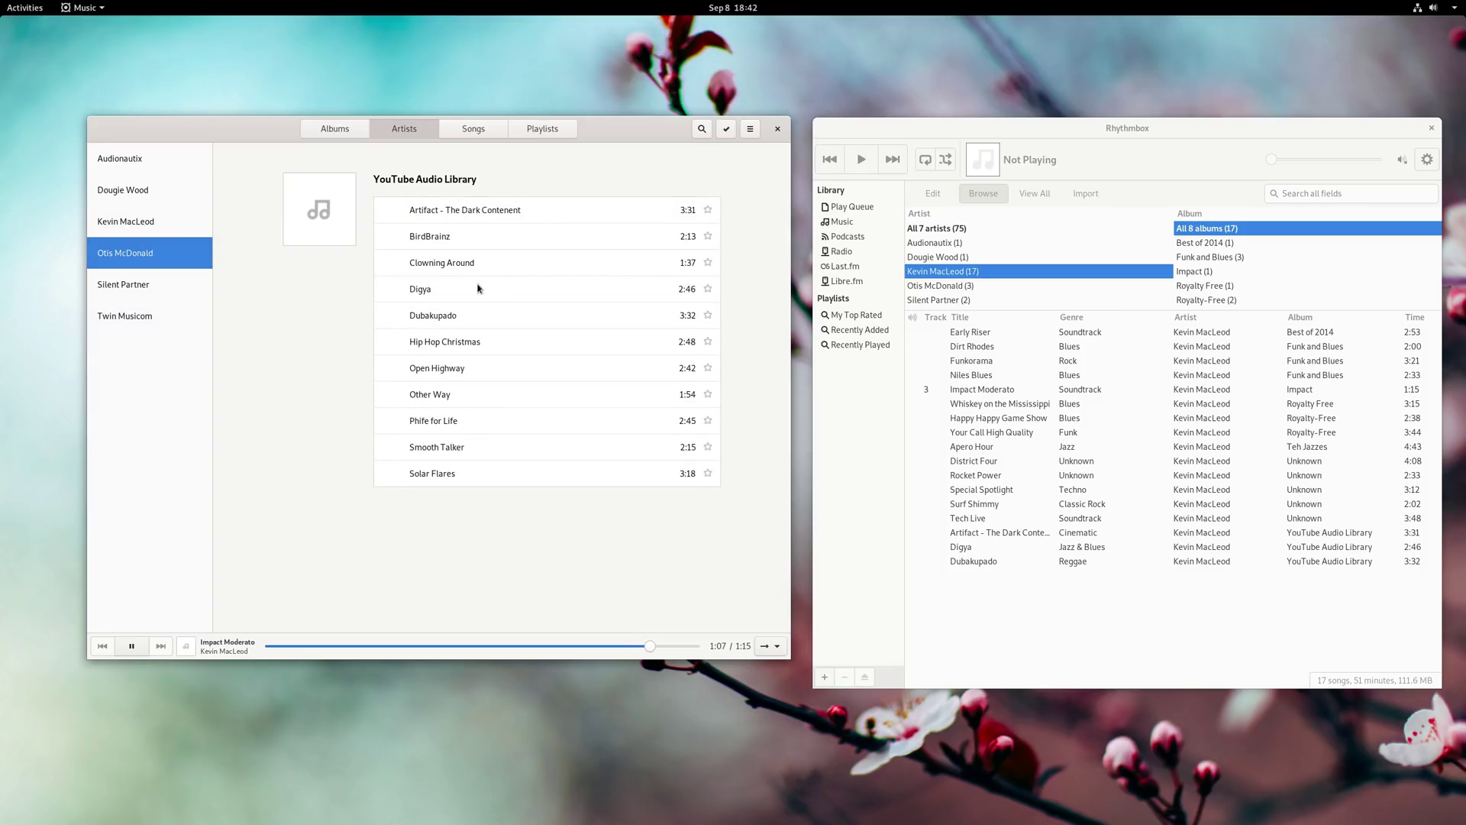
pyautogui.click(432, 297)
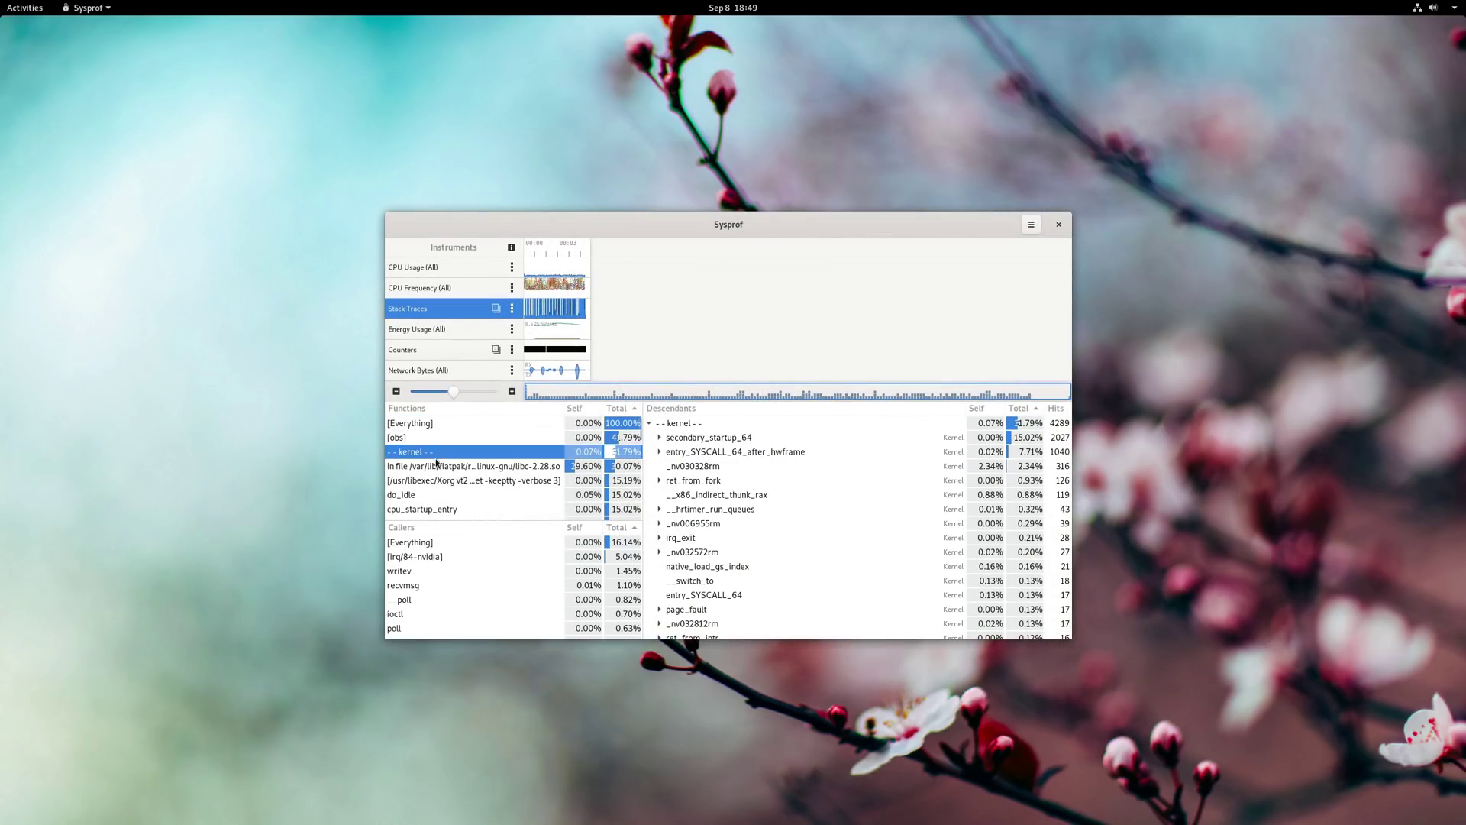
# Inspect the call trees of libc, Xorg, do_idle and cpu_startup_entry in the Functions list.
pyautogui.click(437, 468)
pyautogui.click(433, 481)
pyautogui.click(433, 495)
pyautogui.click(433, 510)
# View the About Sysprof window, then open a second New Recording tab.
pyautogui.click(1031, 226)
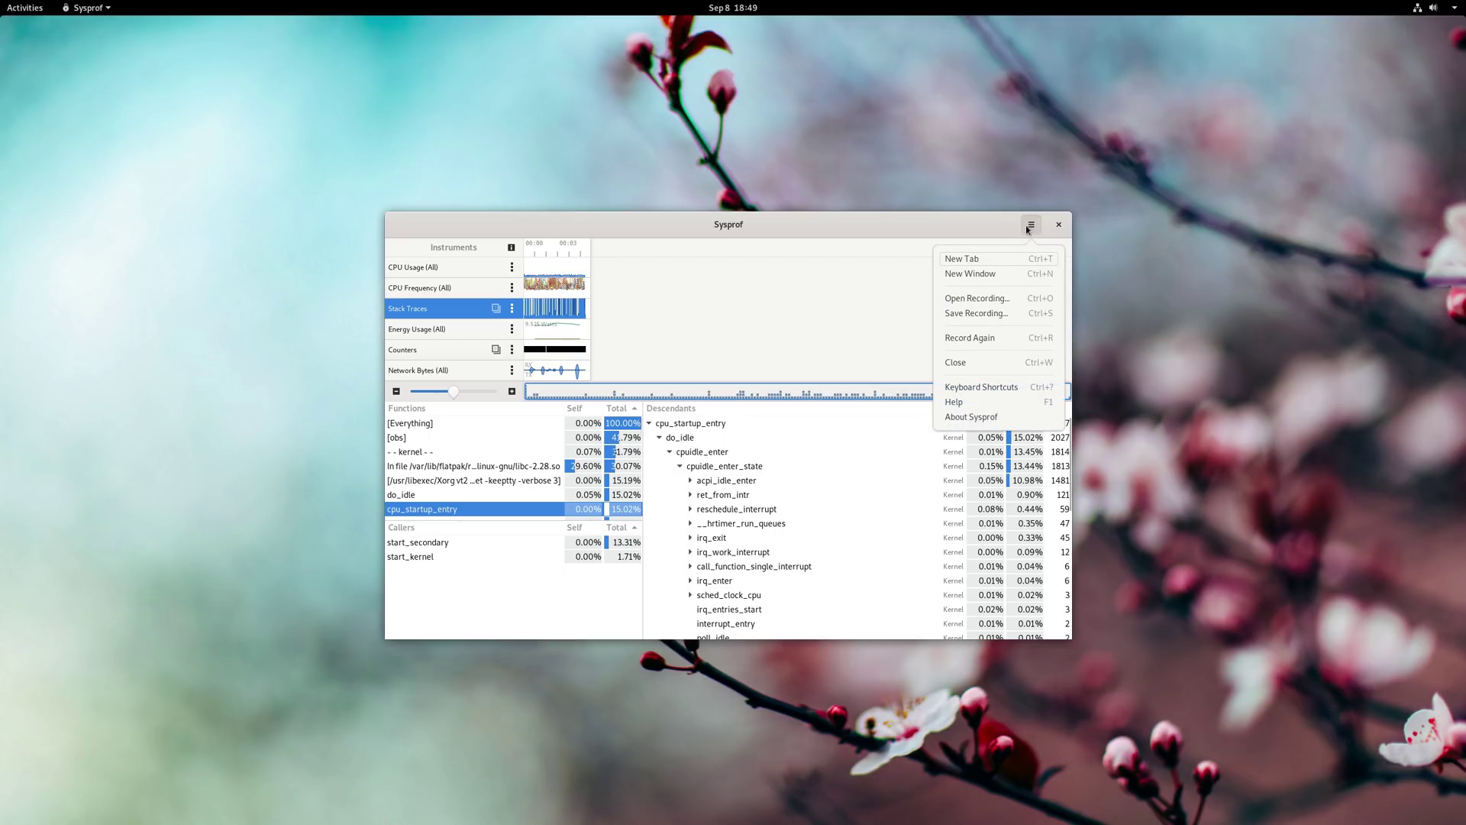
pyautogui.click(973, 417)
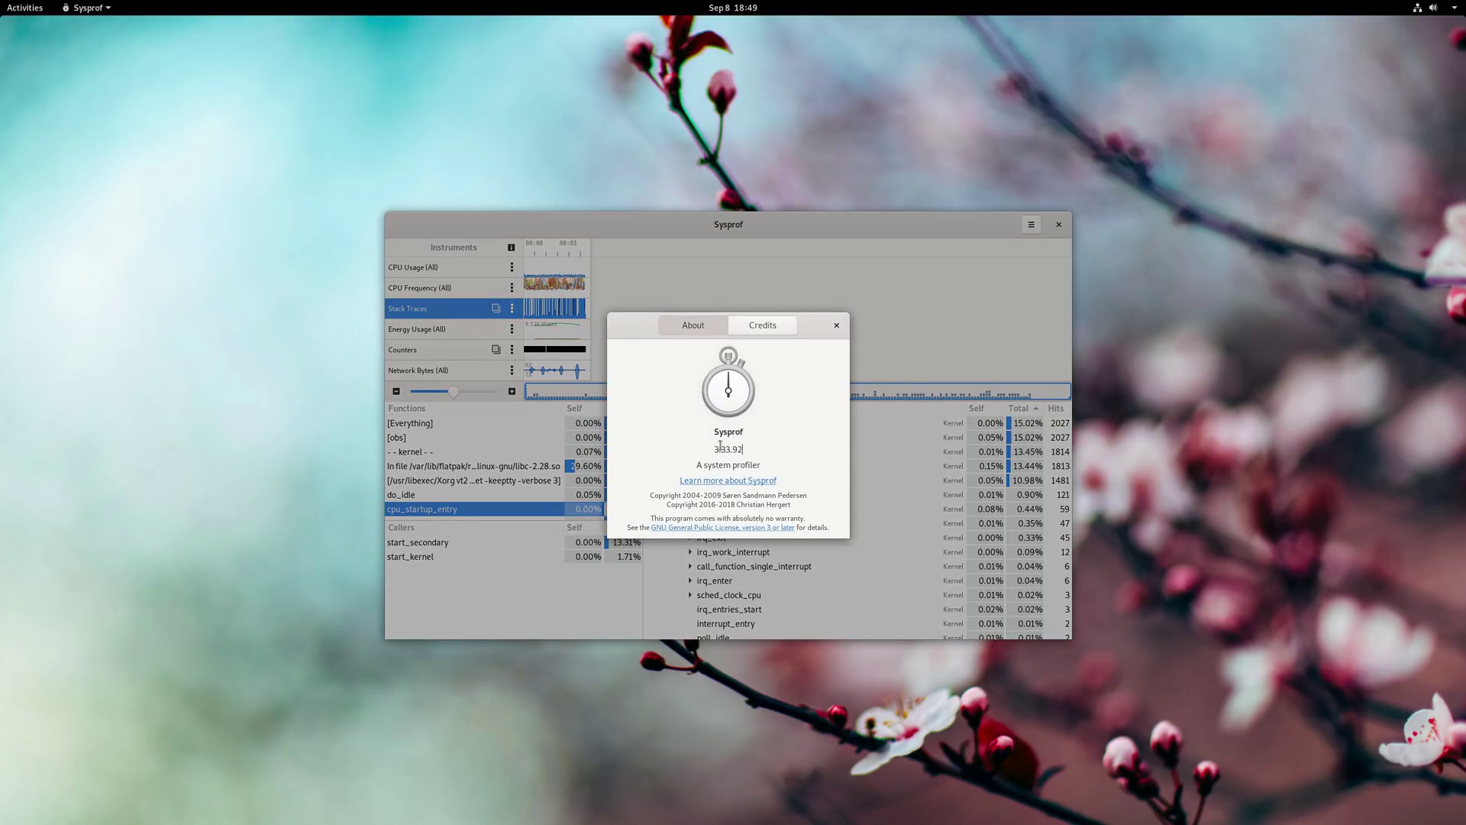
pyautogui.click(835, 327)
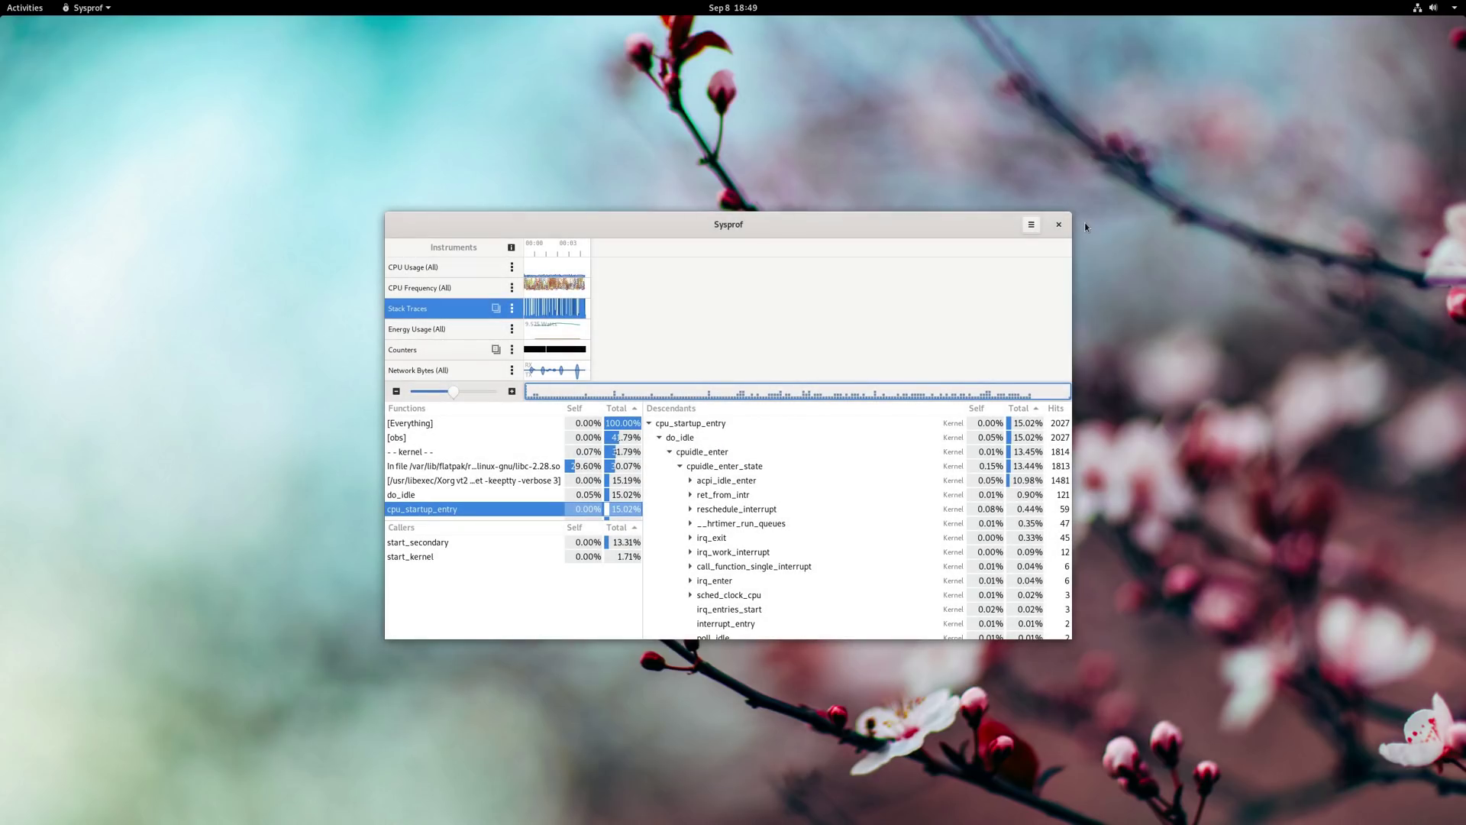
pyautogui.click(1030, 226)
pyautogui.click(988, 259)
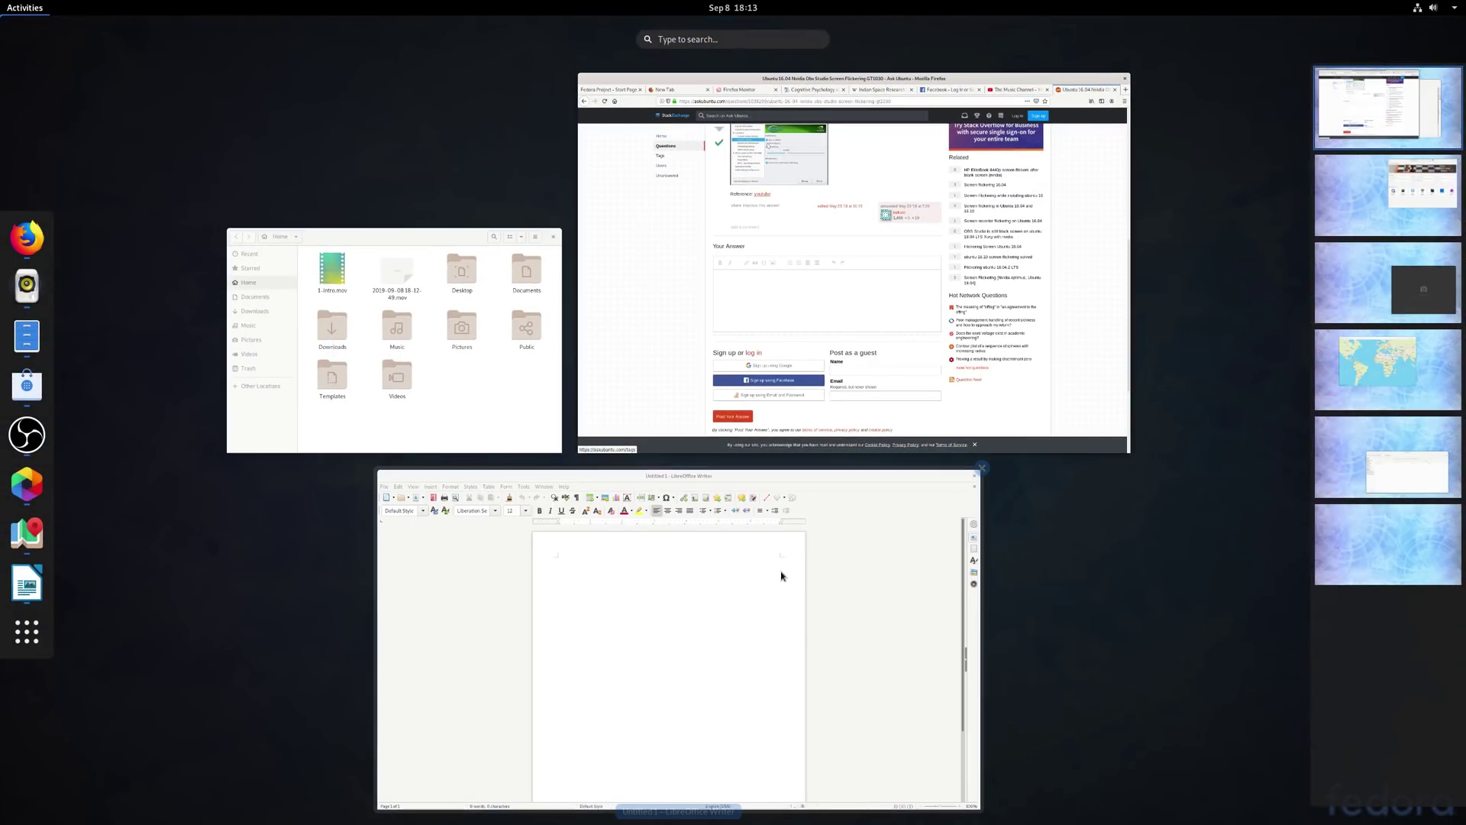
# Switch between the LibreOffice Writer and Files windows through the Activities overview.
pyautogui.click(782, 576)
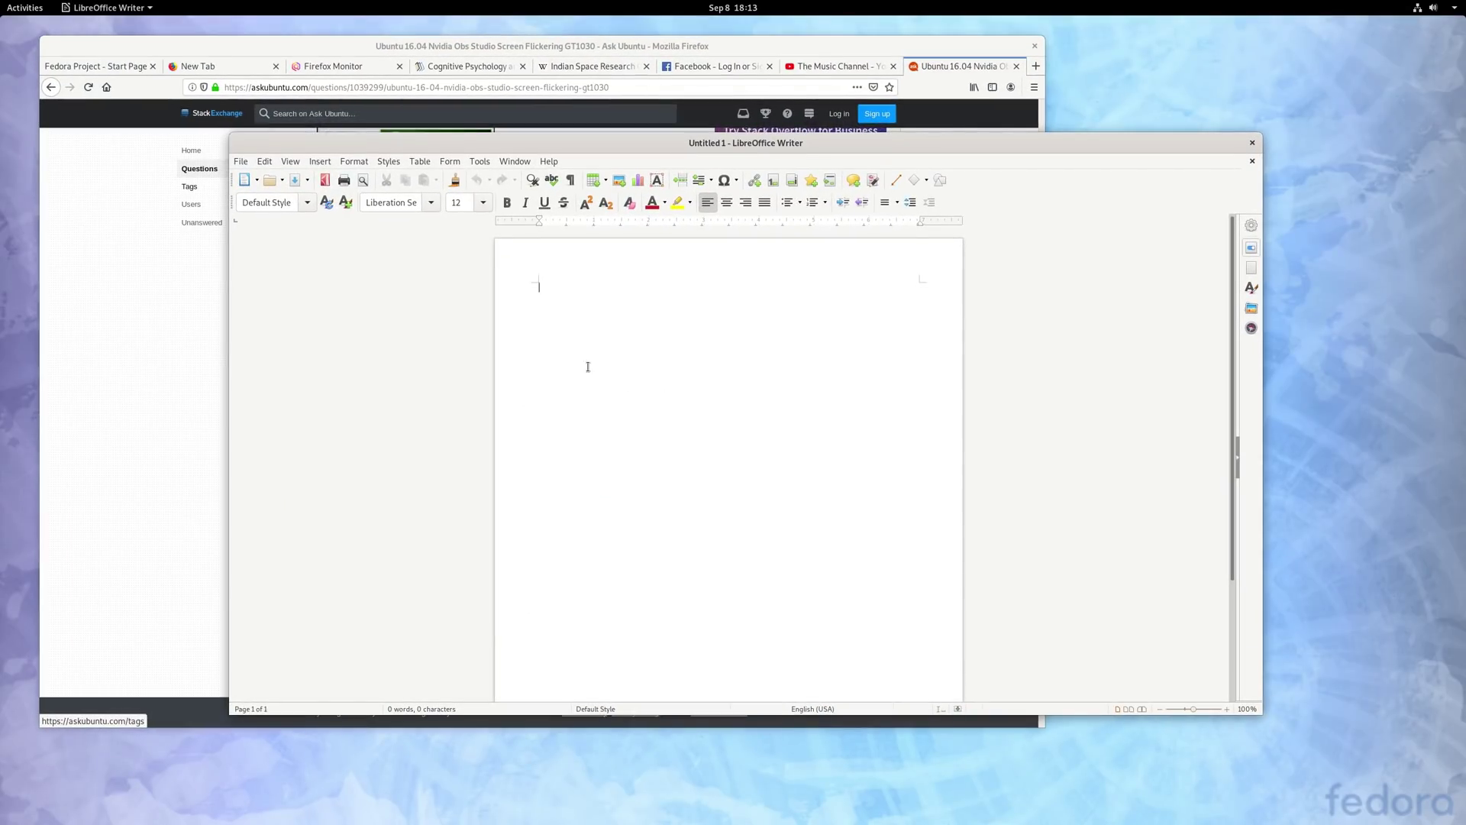
pyautogui.press('super')
pyautogui.click(473, 302)
pyautogui.press('super')
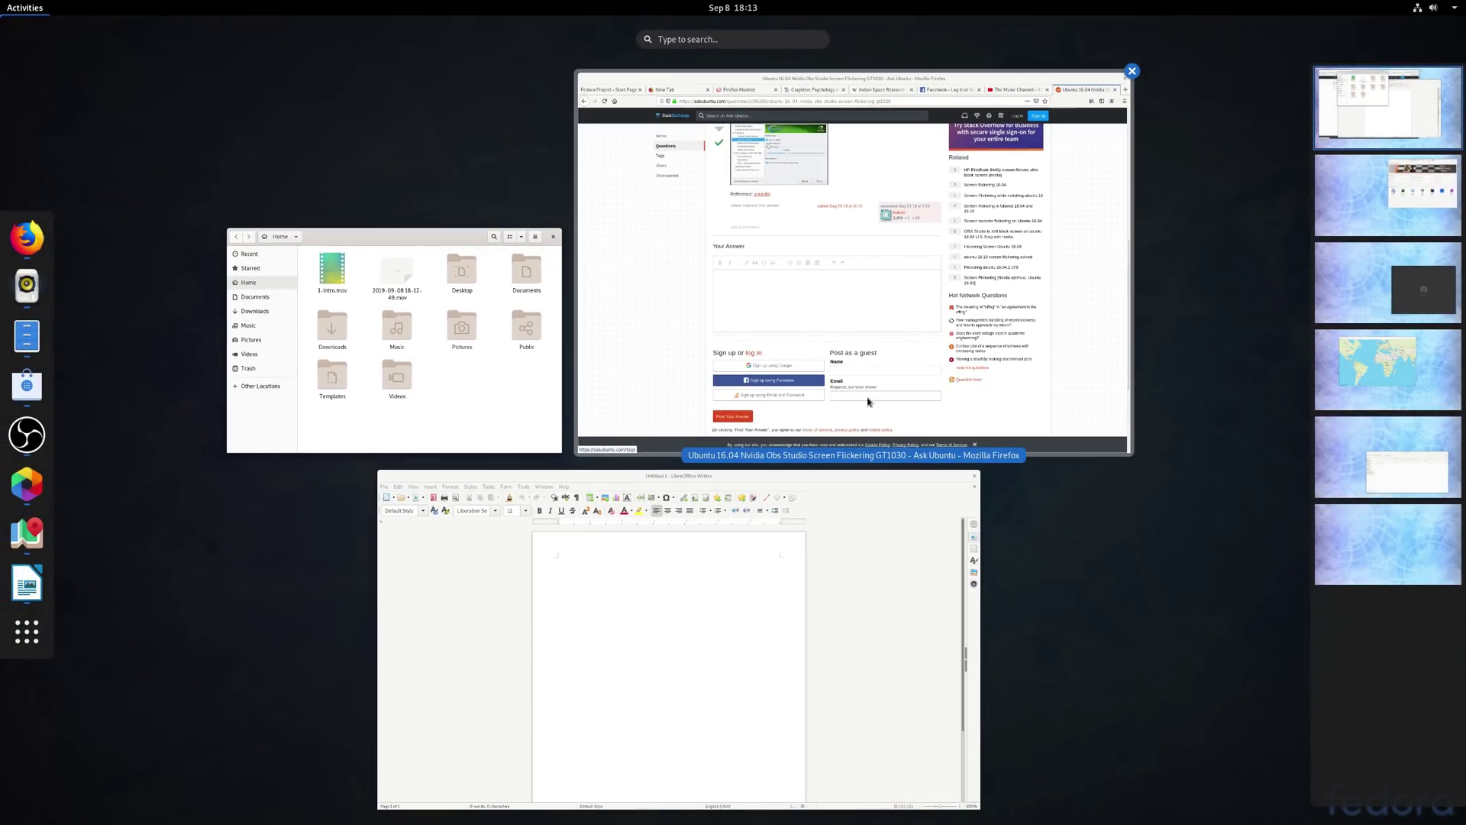
# Move the Photos, Software, Maps and Rhythmbox windows onto the first workspace.
pyautogui.click(1464, 277)
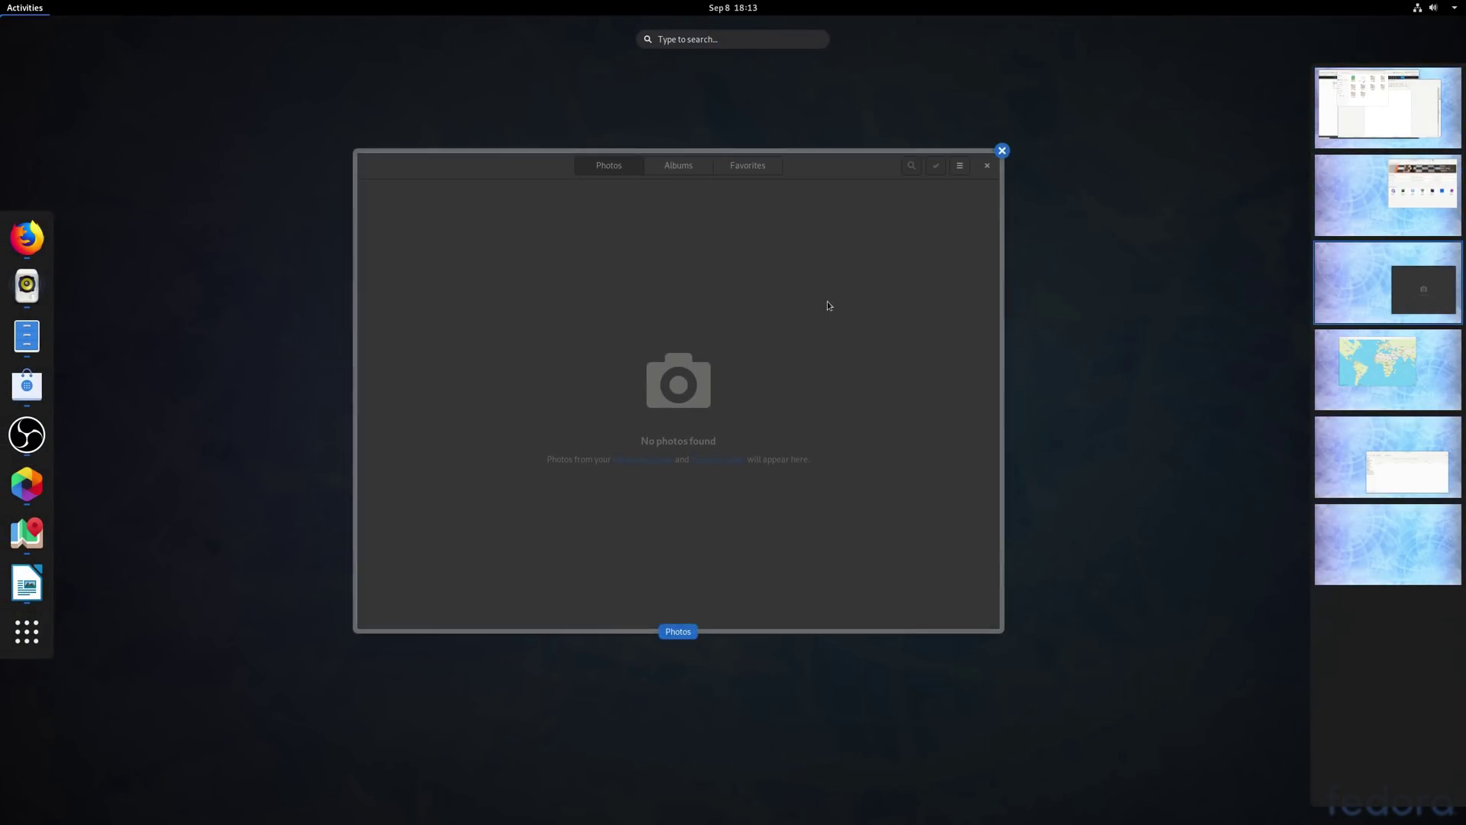
pyautogui.moveTo(809, 310); pyautogui.dragTo(1386, 111)
pyautogui.moveTo(1015, 252); pyautogui.dragTo(1375, 126)
pyautogui.click(1357, 317)
pyautogui.moveTo(1047, 290); pyautogui.dragTo(1371, 121)
pyautogui.moveTo(992, 306); pyautogui.dragTo(1388, 114)
# Show the first workspace's gathered windows and bring LibreOffice Writer to the front.
pyautogui.press('super')
pyautogui.press('super')
pyautogui.click(1367, 114)
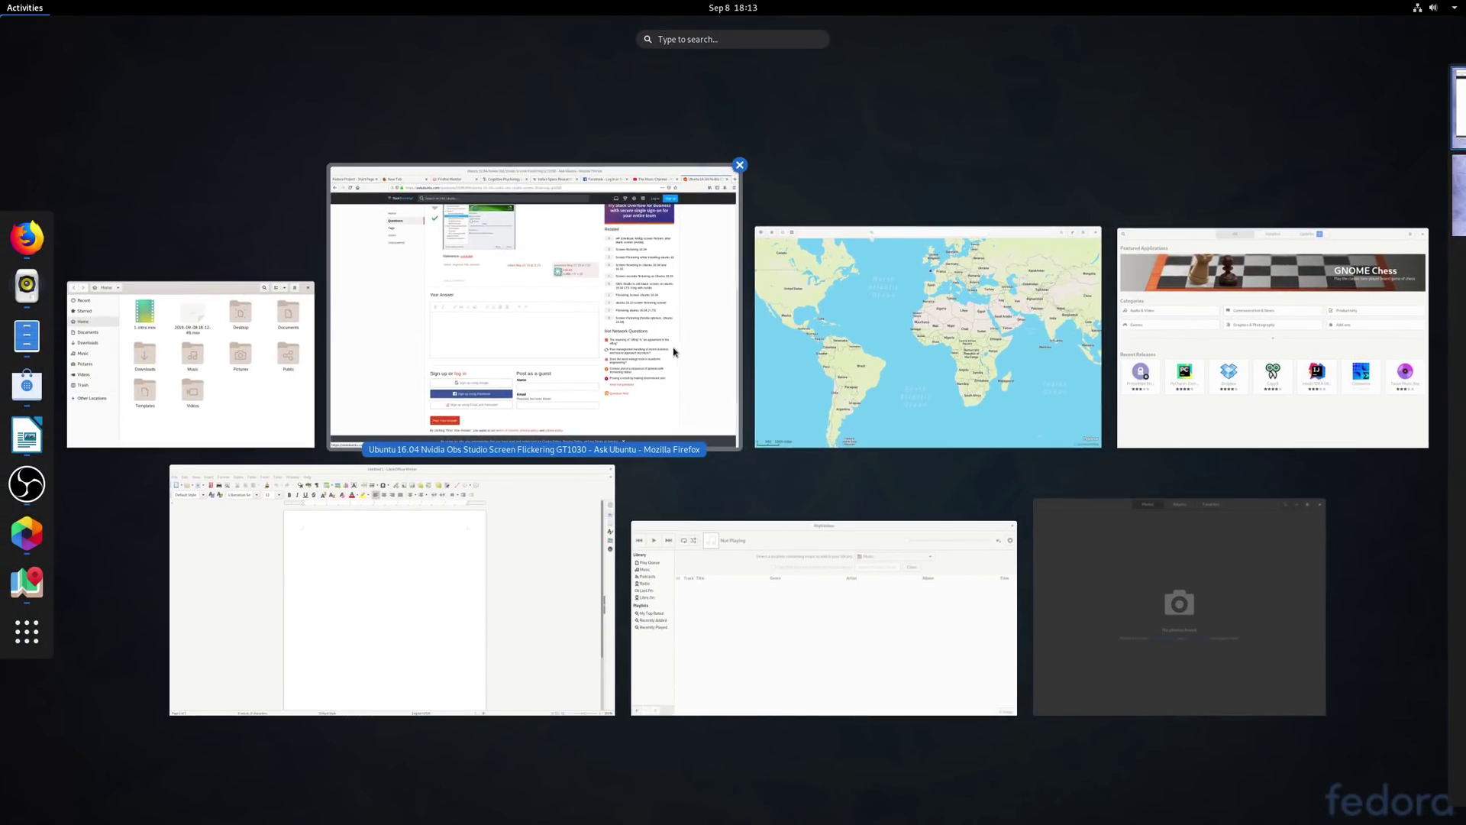
pyautogui.click(373, 602)
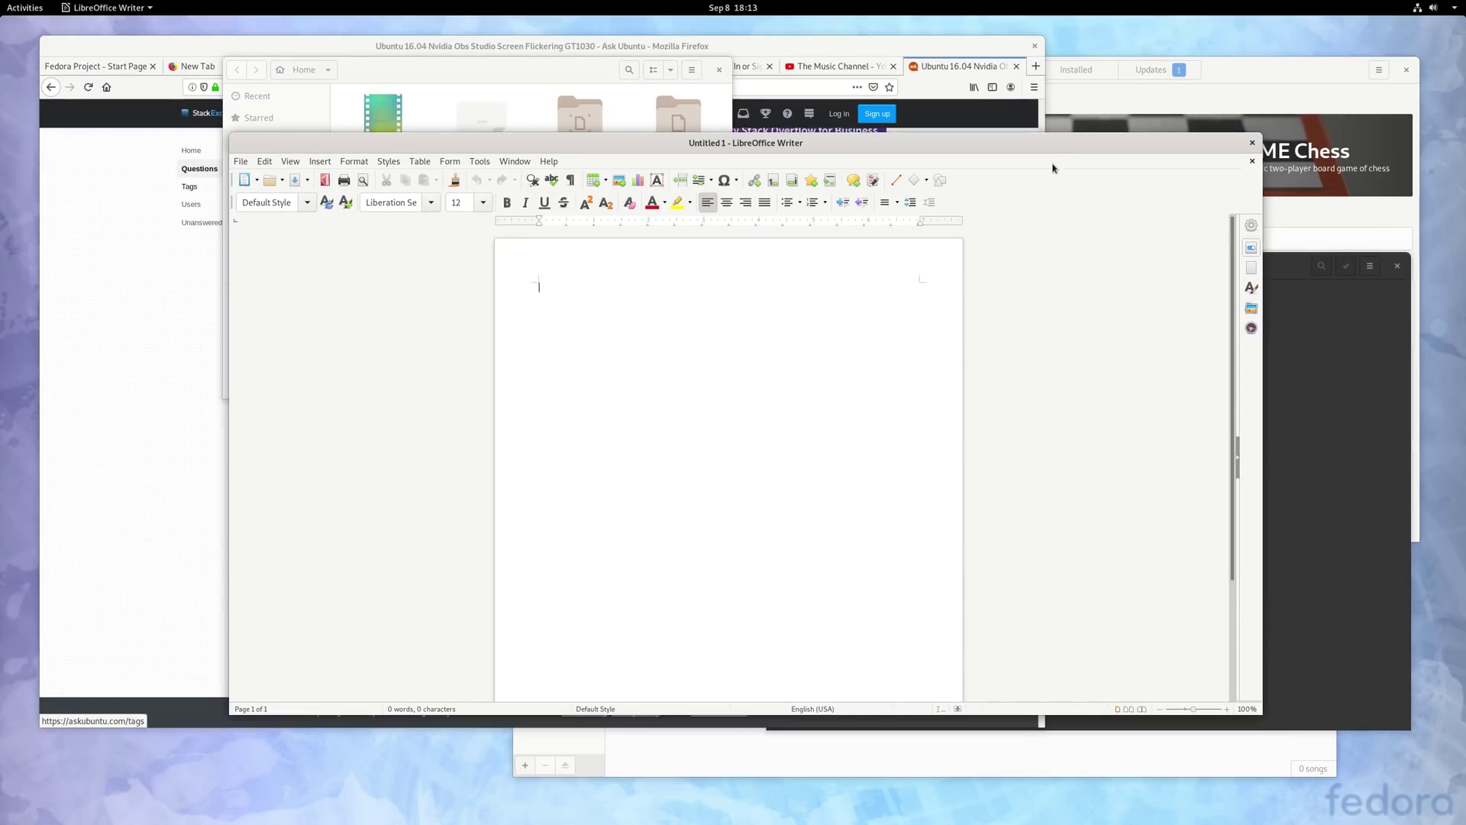
# Open the Office folder in the application grid, then close it.
pyautogui.press('super+a')
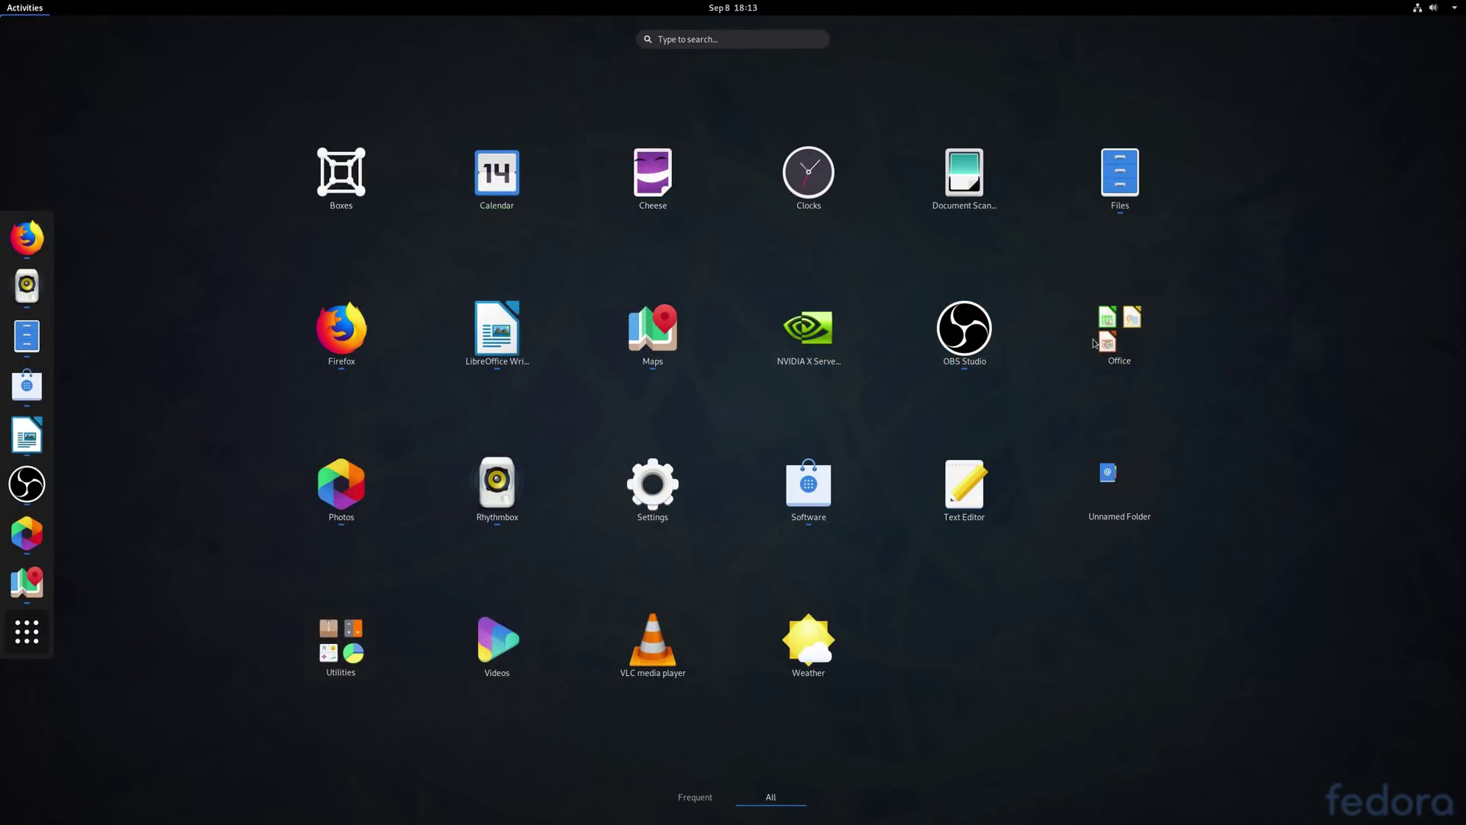
pyautogui.click(1119, 330)
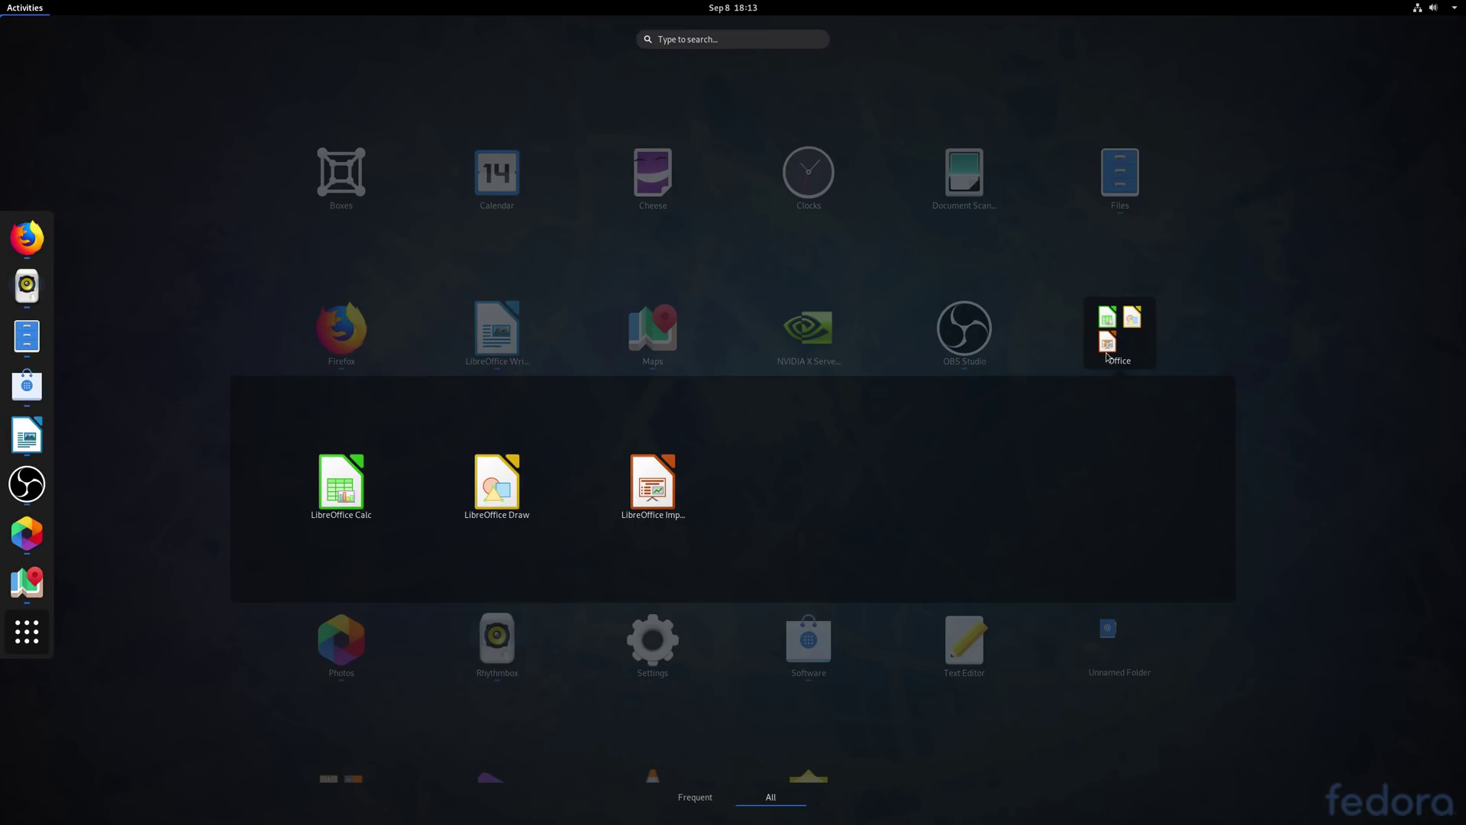
pyautogui.click(1142, 340)
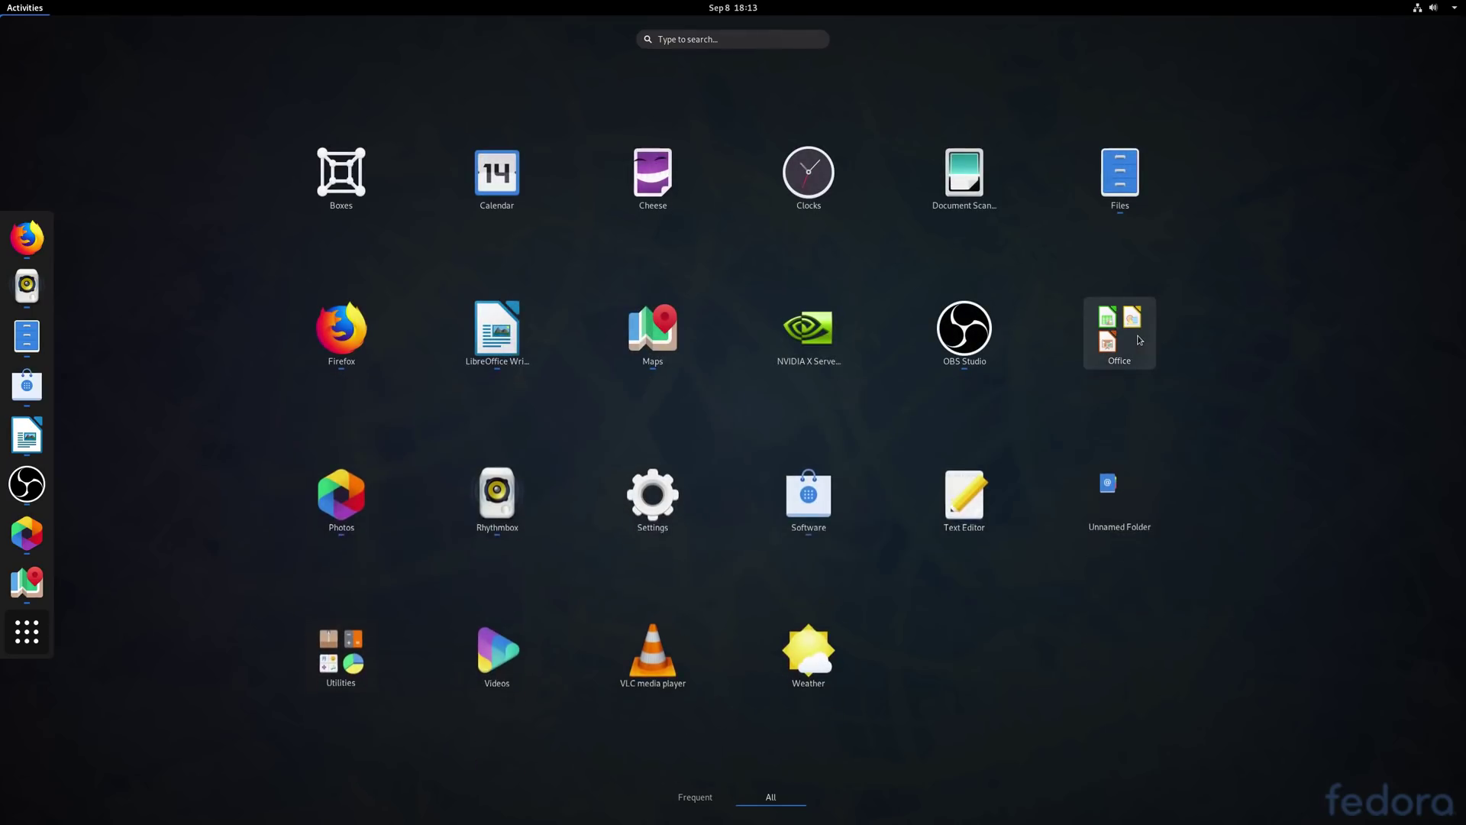
pyautogui.moveTo(497, 328); pyautogui.dragTo(1137, 323)
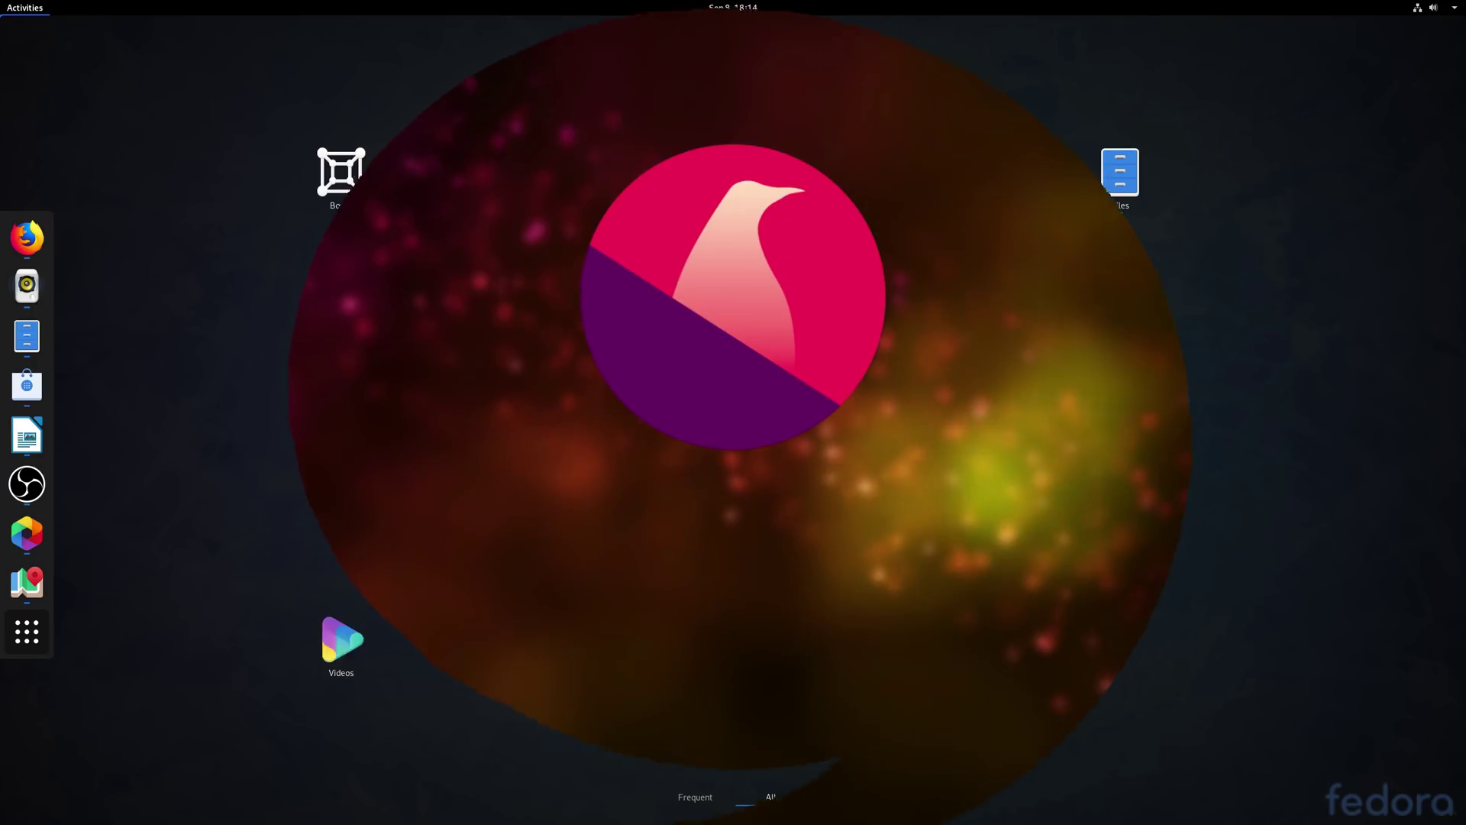